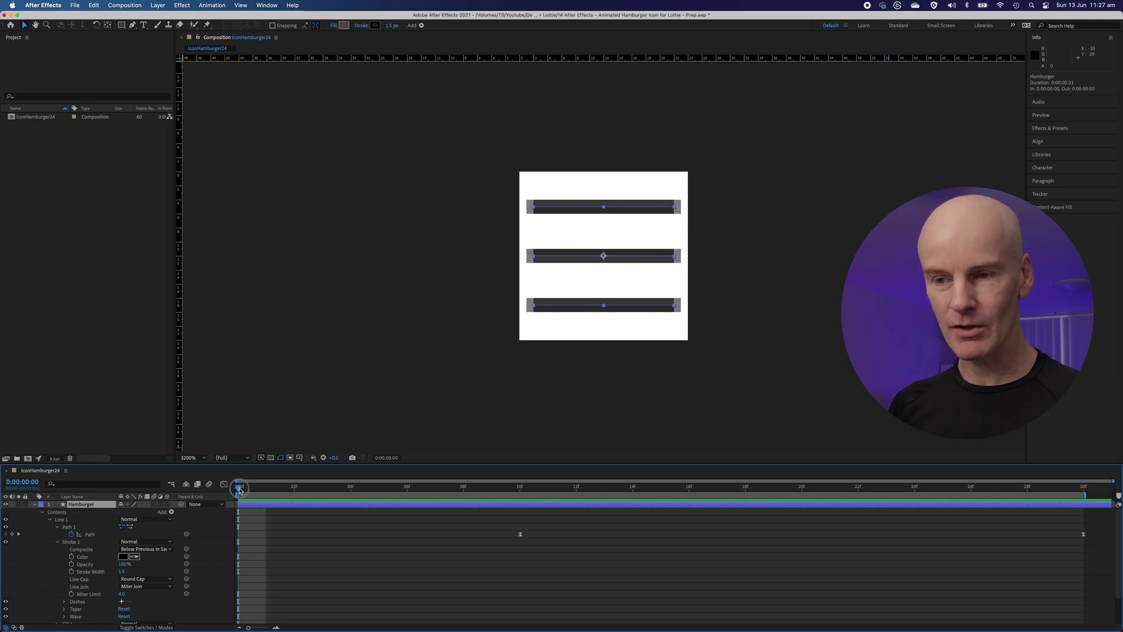
# Scrub and play the original animation to watch the hamburger turn into an X.
pyautogui.moveTo(239, 490)
pyautogui.mouseDown()
pyautogui.moveTo(1084, 501)
pyautogui.moveTo(435, 505)
pyautogui.mouseUp()
pyautogui.moveTo(349, 526); pyautogui.dragTo(214, 529)
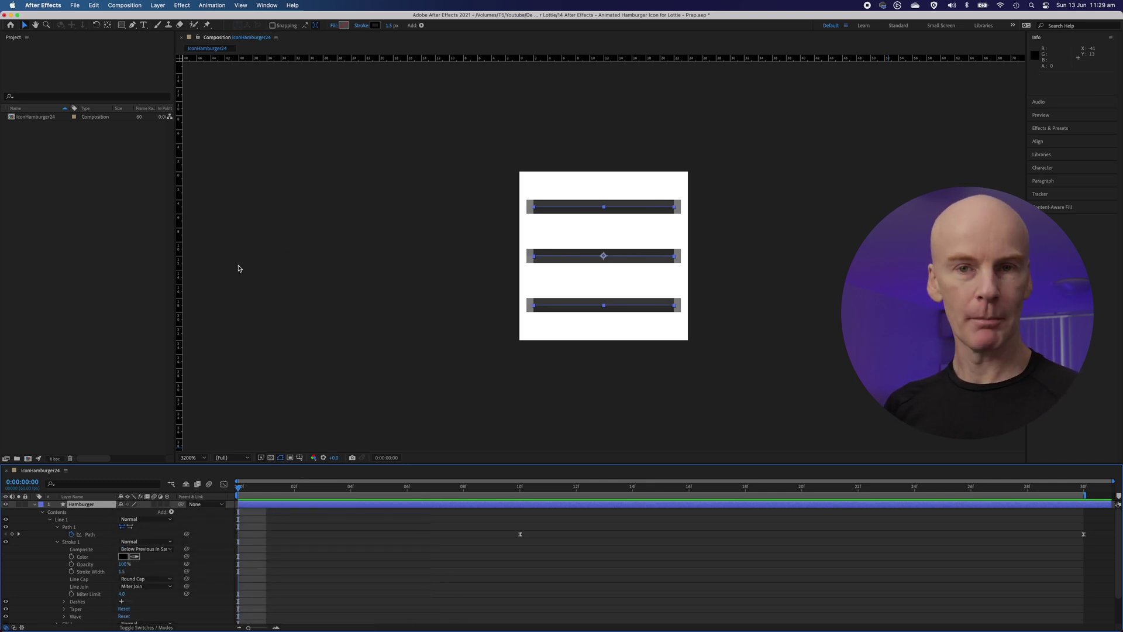
pyautogui.press('space')
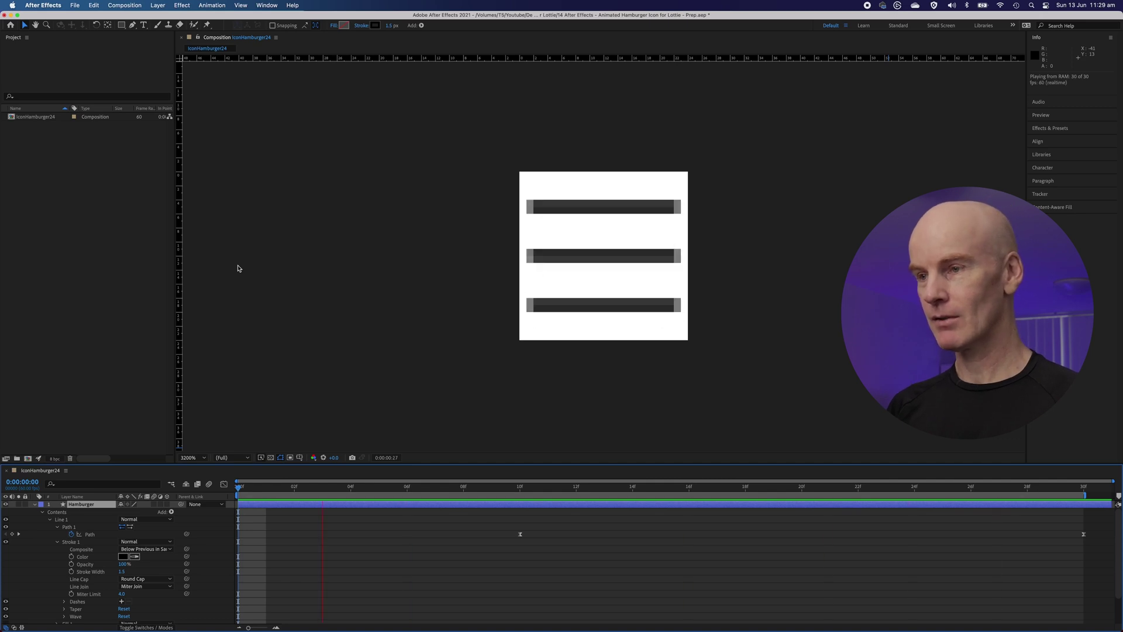
pyautogui.press('space')
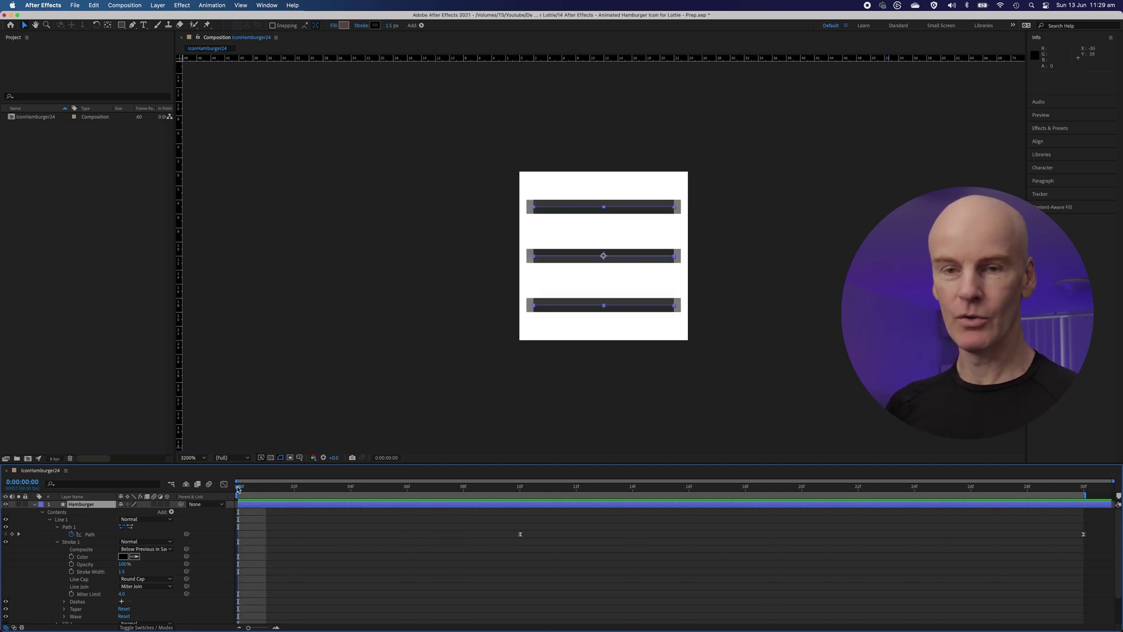
pyautogui.click(238, 488)
pyautogui.moveTo(238, 487); pyautogui.dragTo(249, 542)
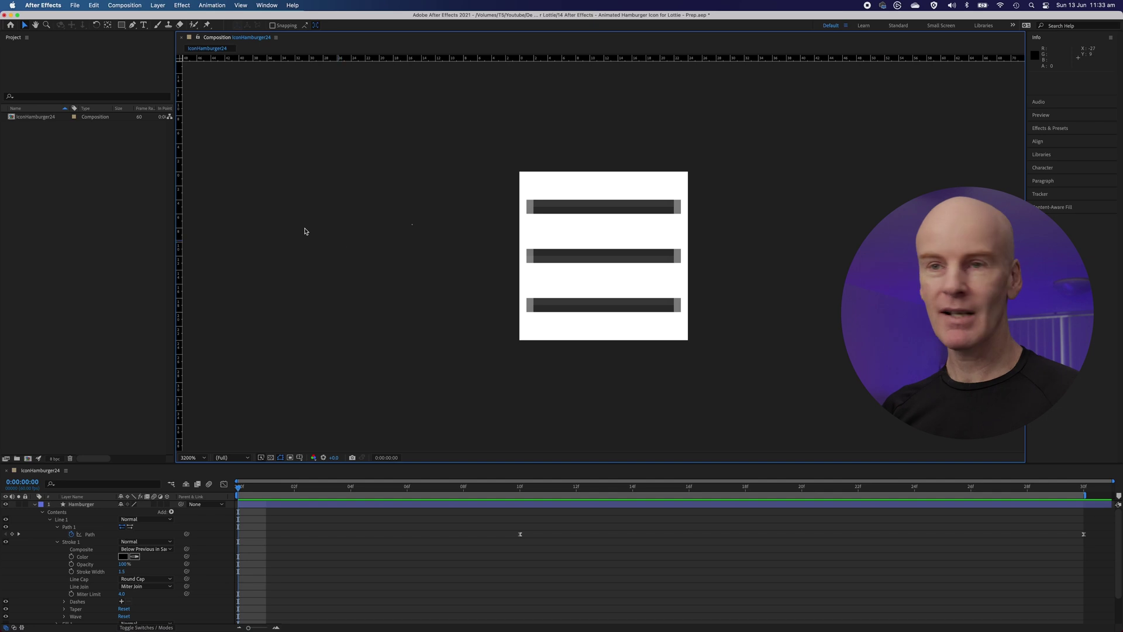
# Create composition IconHamburger24-New at 24×24 px, 60 fps, lasting 0:00:00:31.
pyautogui.click(49, 186)
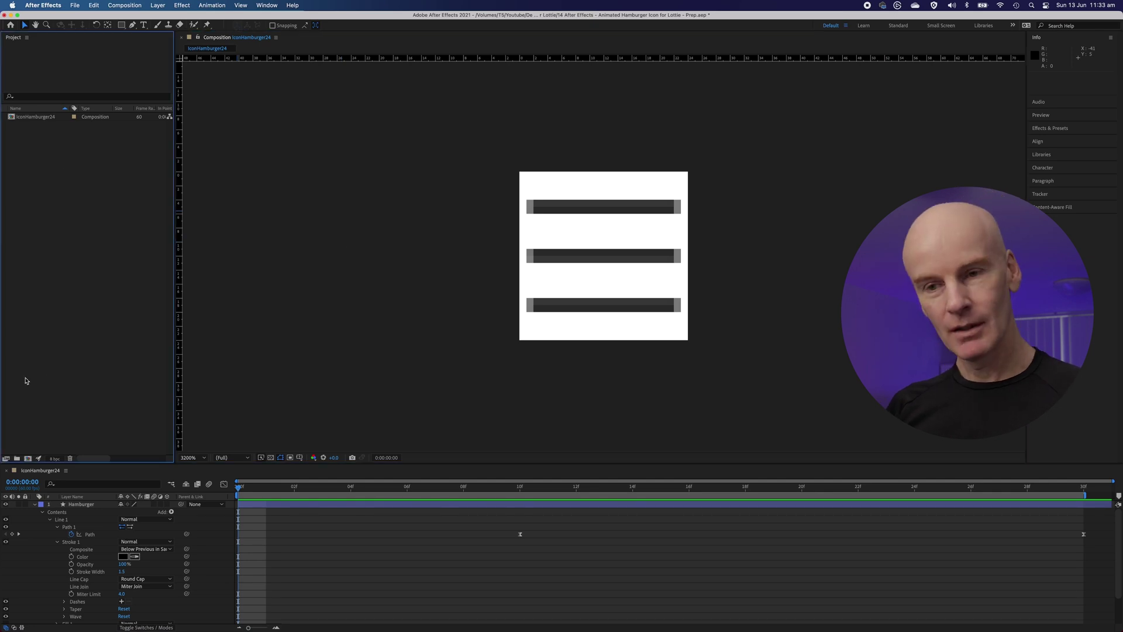
pyautogui.click(29, 459)
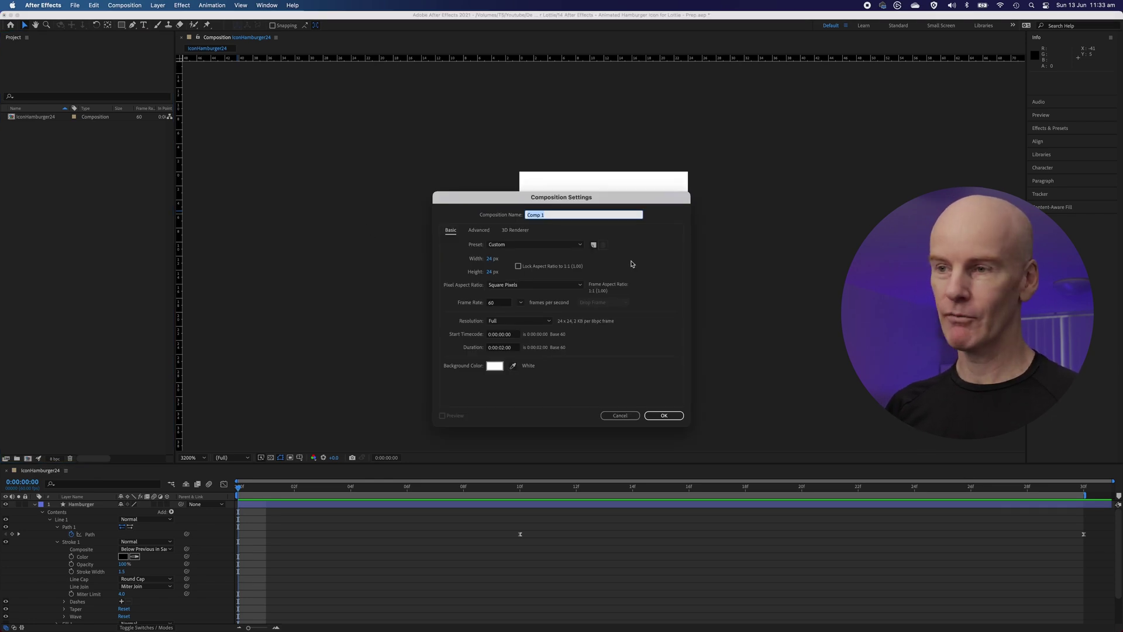
pyautogui.click(502, 261)
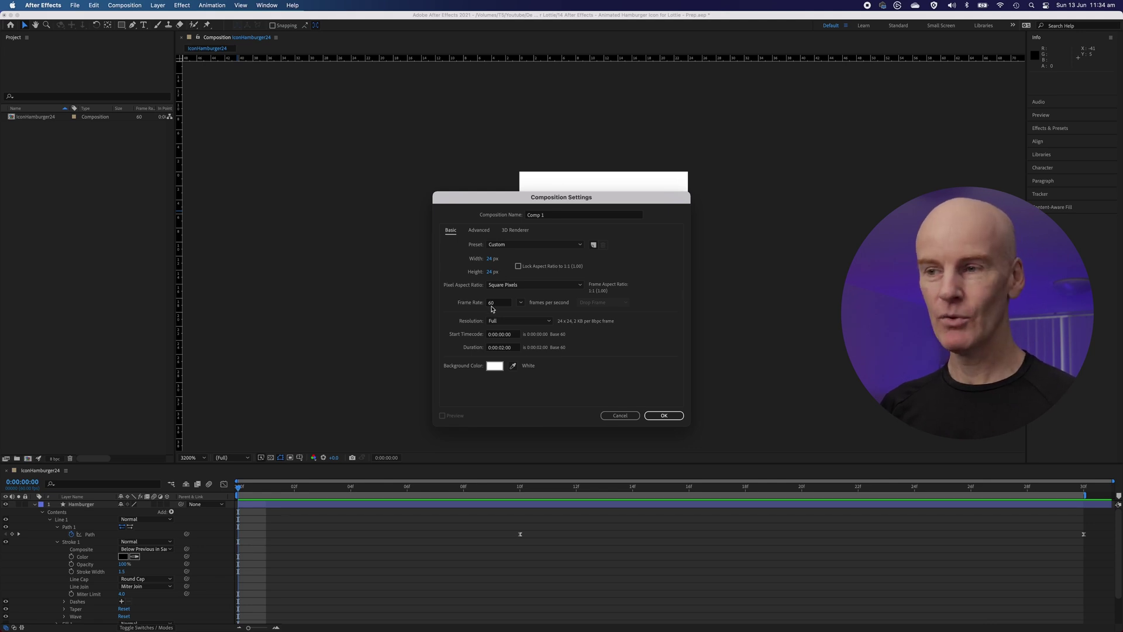
pyautogui.click(503, 348)
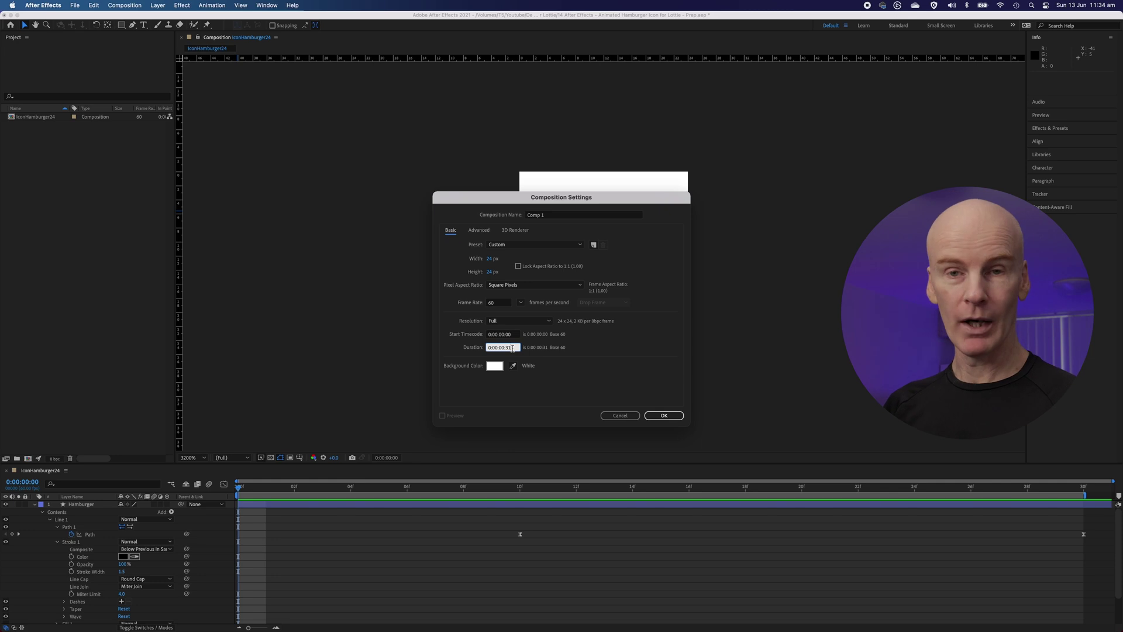
pyautogui.click(526, 369)
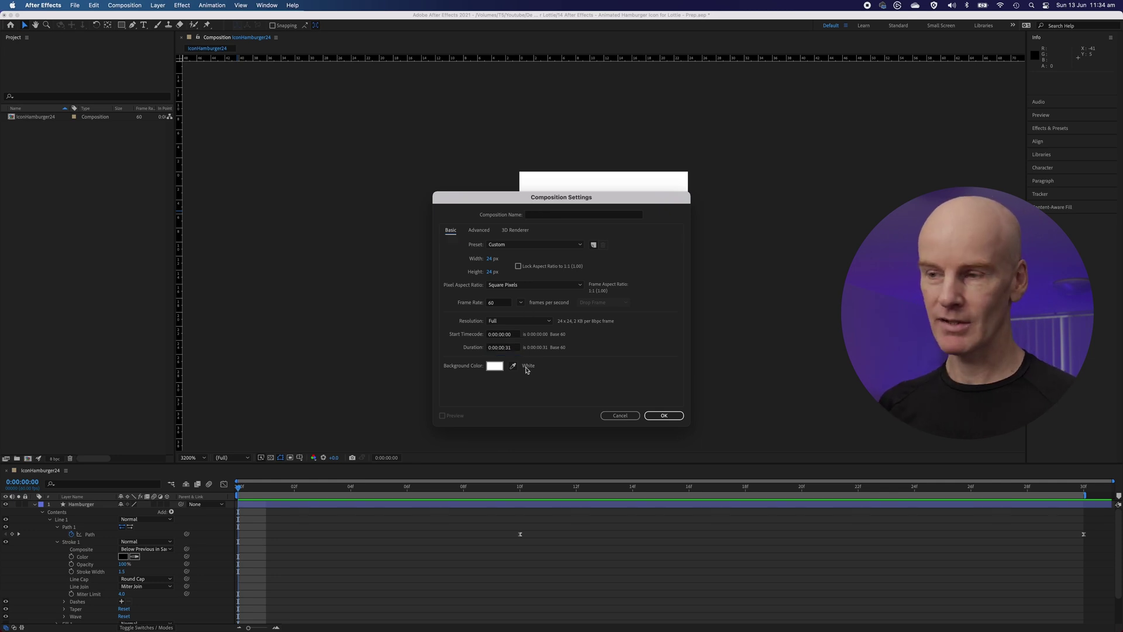
pyautogui.click(537, 215)
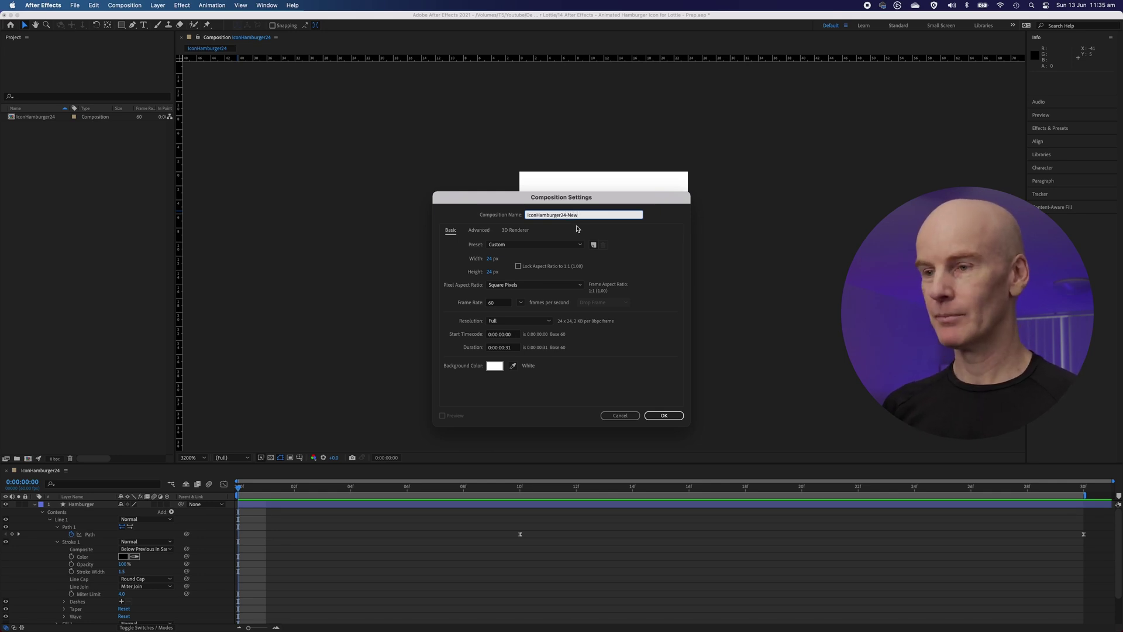
pyautogui.click(665, 415)
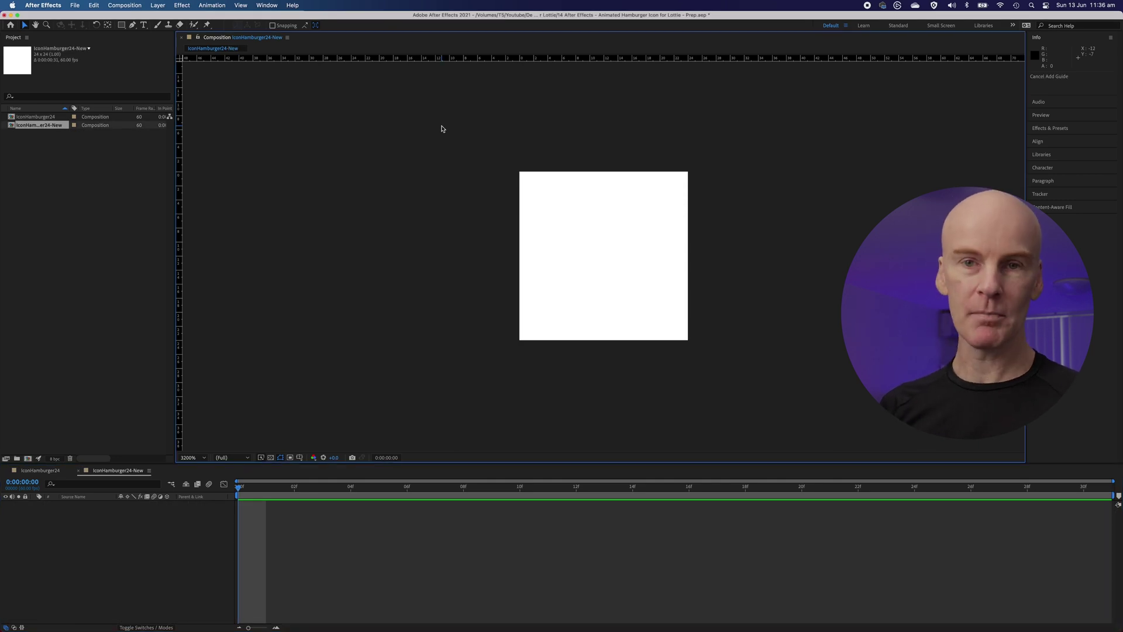
# Set the grid to 8 vertical divisions in light grey #CCCCCC and turn on Show Grid.
pyautogui.press('super+r')
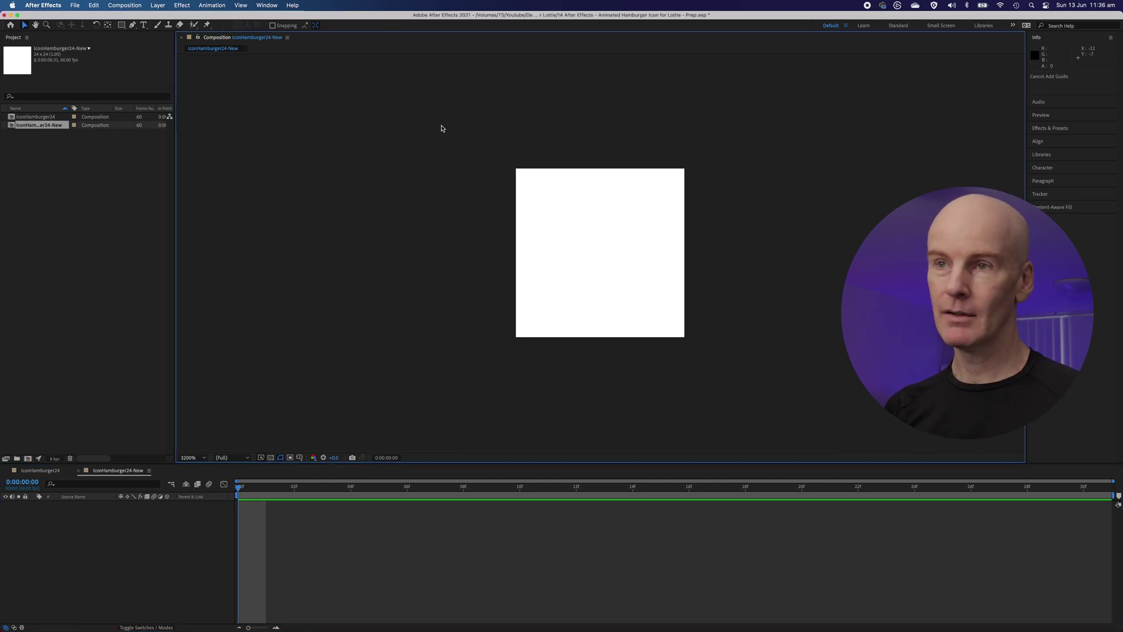
pyautogui.press('super+r')
pyautogui.press('super+r')
pyautogui.press('super+r')
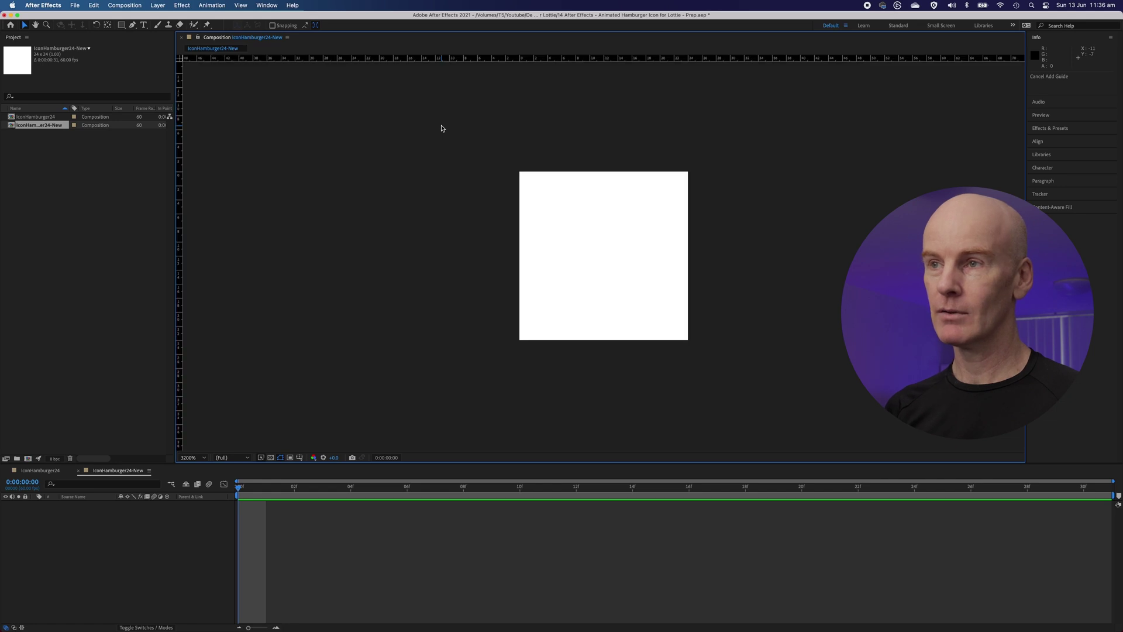
pyautogui.click(52, 6)
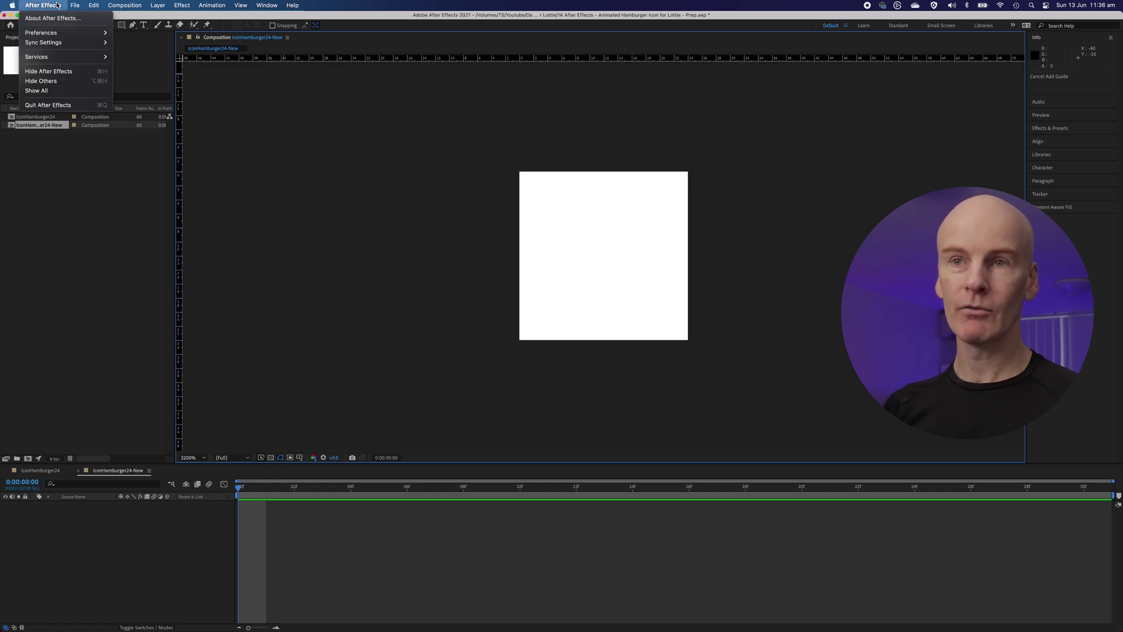
pyautogui.moveTo(59, 33)
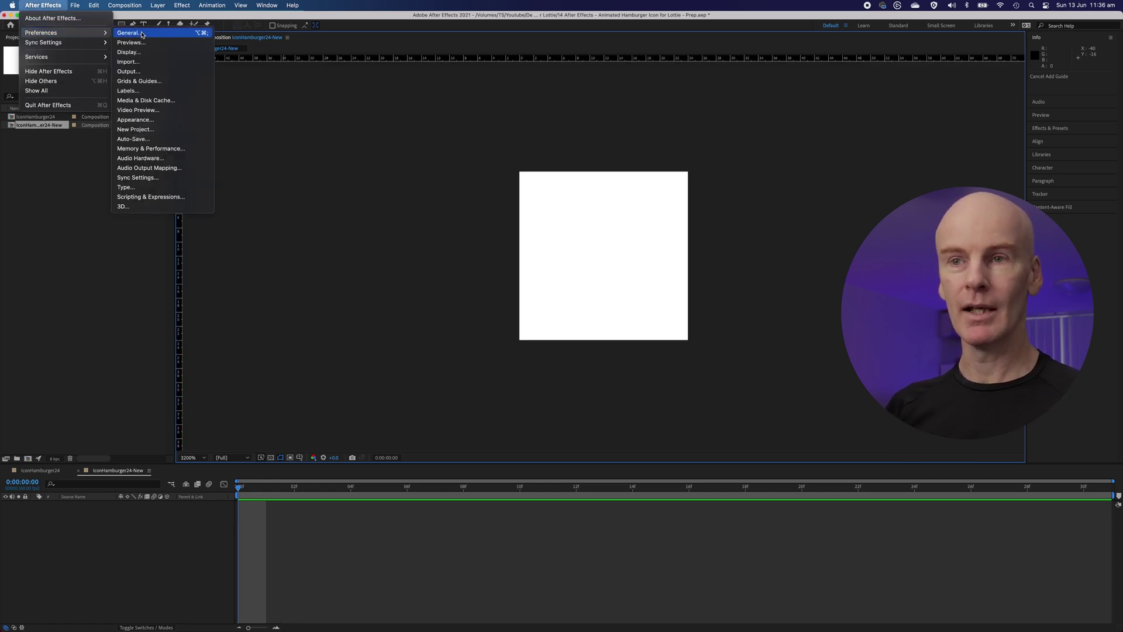
pyautogui.click(139, 82)
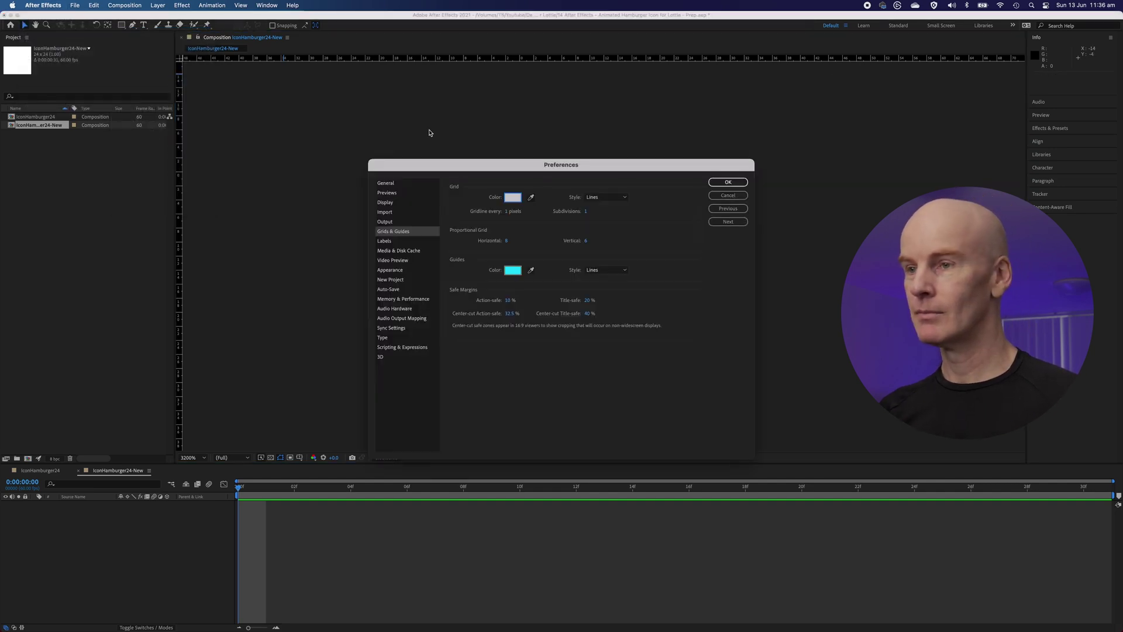
pyautogui.click(585, 239)
pyautogui.write('8')
pyautogui.press('Return')
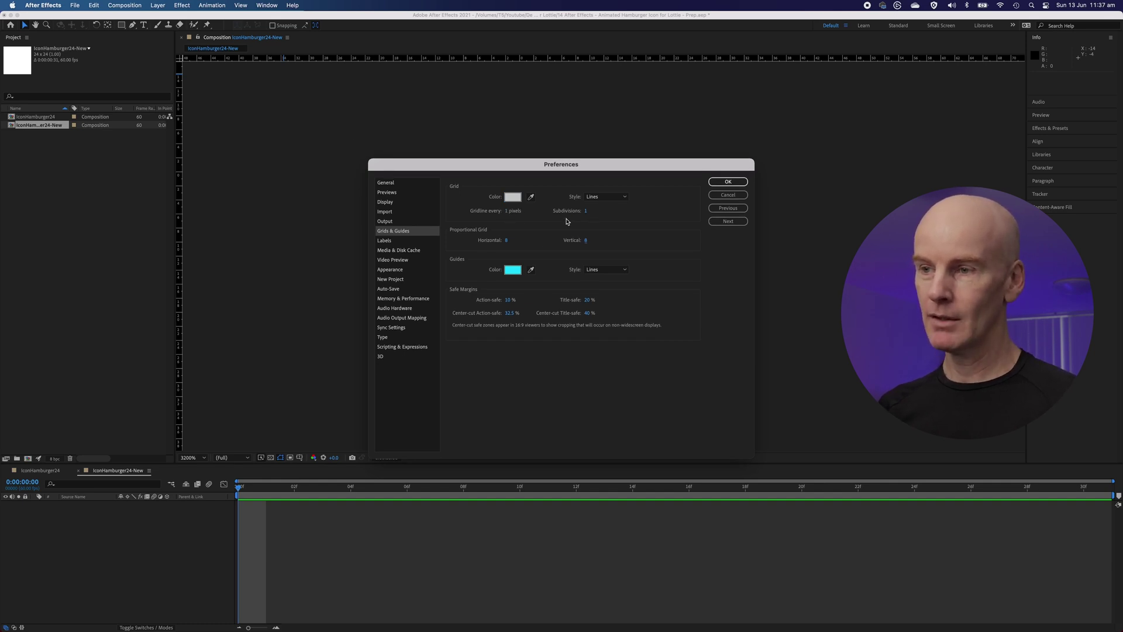
pyautogui.click(513, 197)
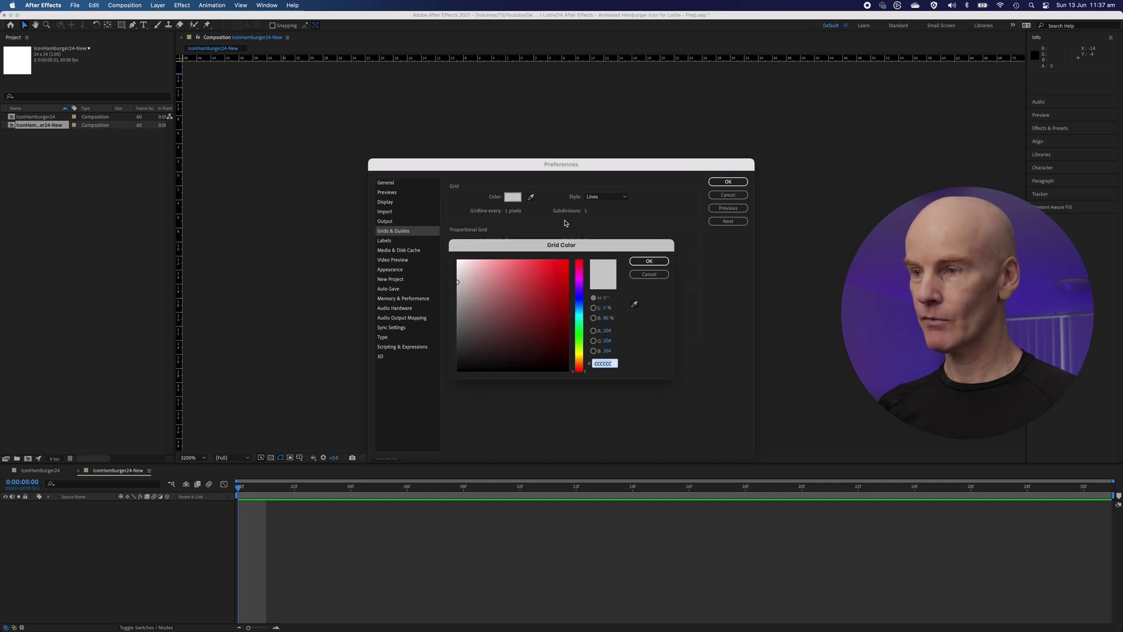
pyautogui.click(648, 274)
pyautogui.click(726, 182)
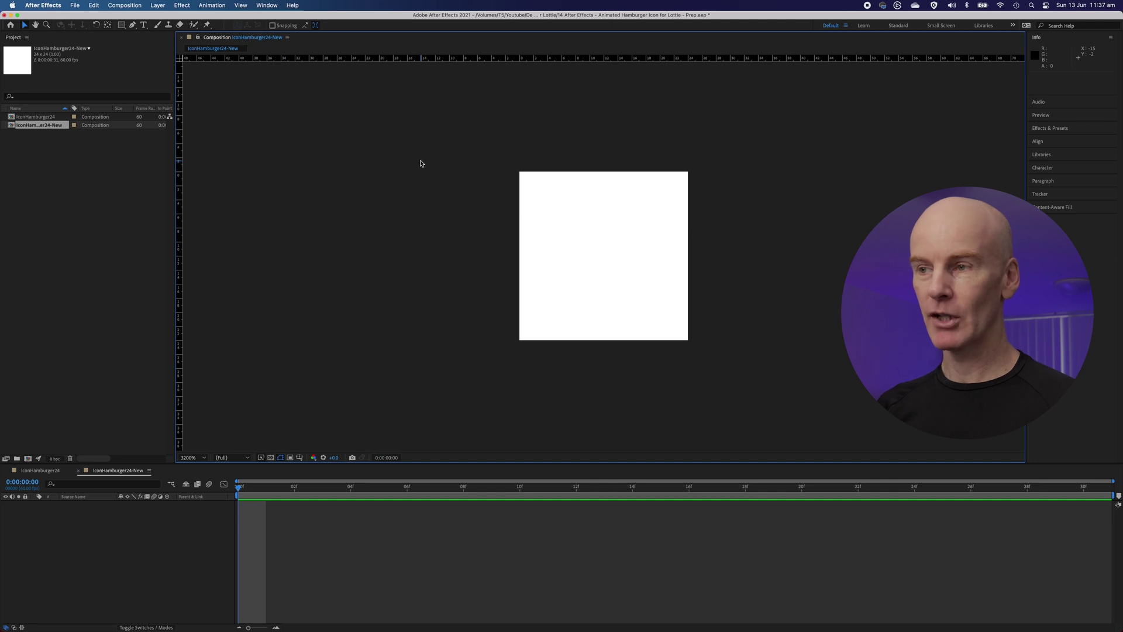
pyautogui.click(240, 5)
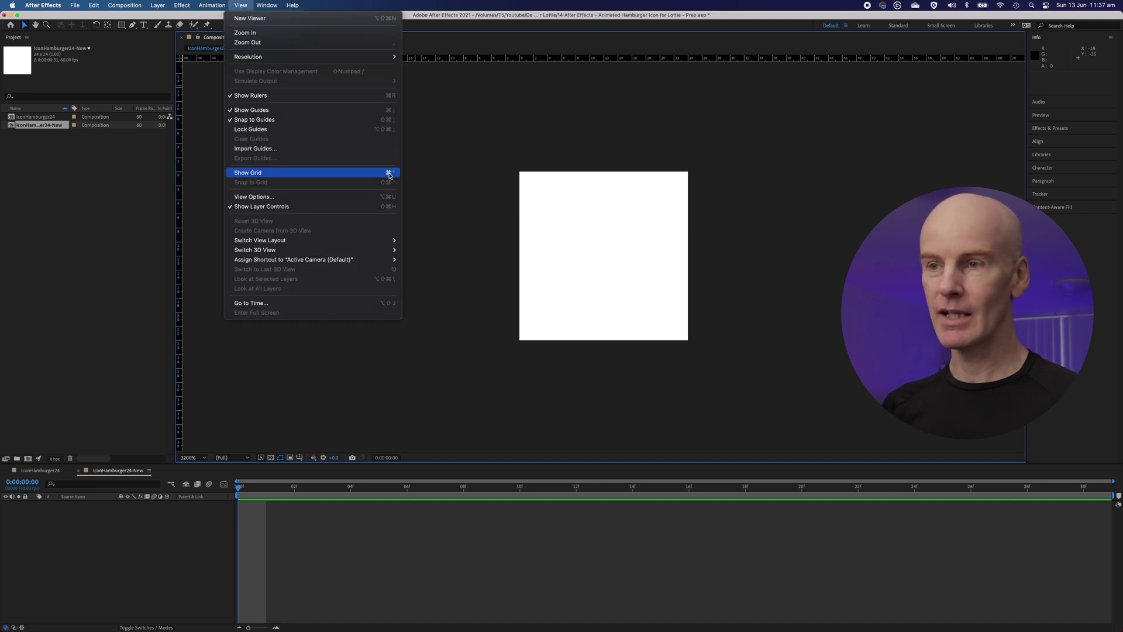
pyautogui.click(361, 173)
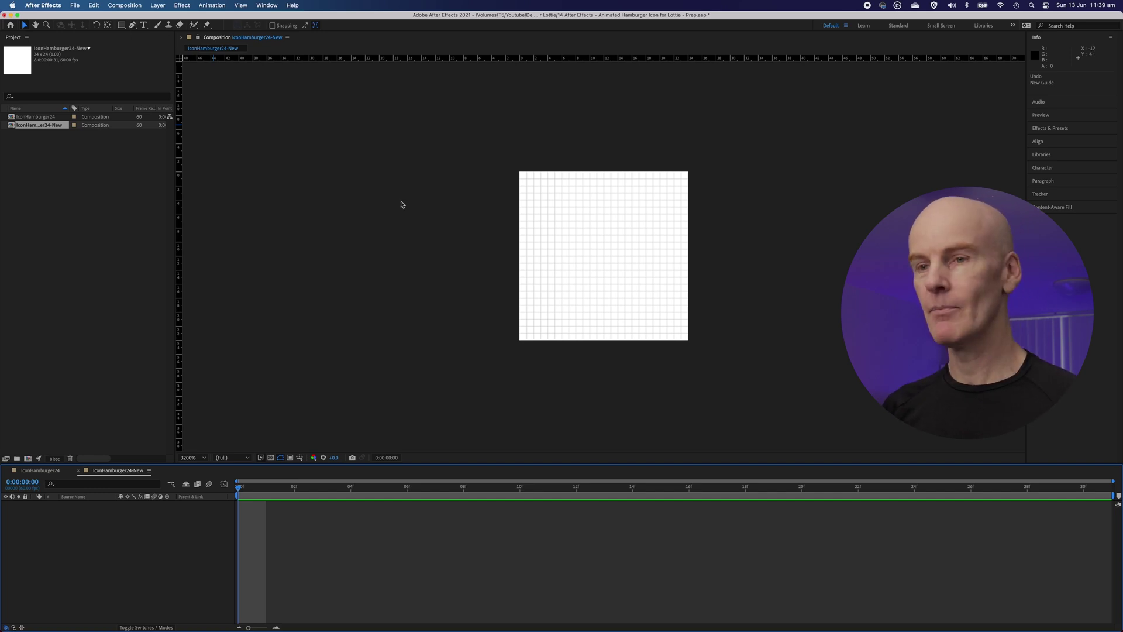
# Add vertical guides near the left edge, at 12 and 22 px, plus horizontal guides at 2, 5, 12, 19 and 22 px.
pyautogui.moveTo(179, 197); pyautogui.dragTo(533, 203)
pyautogui.moveTo(180, 202); pyautogui.dragTo(603, 213)
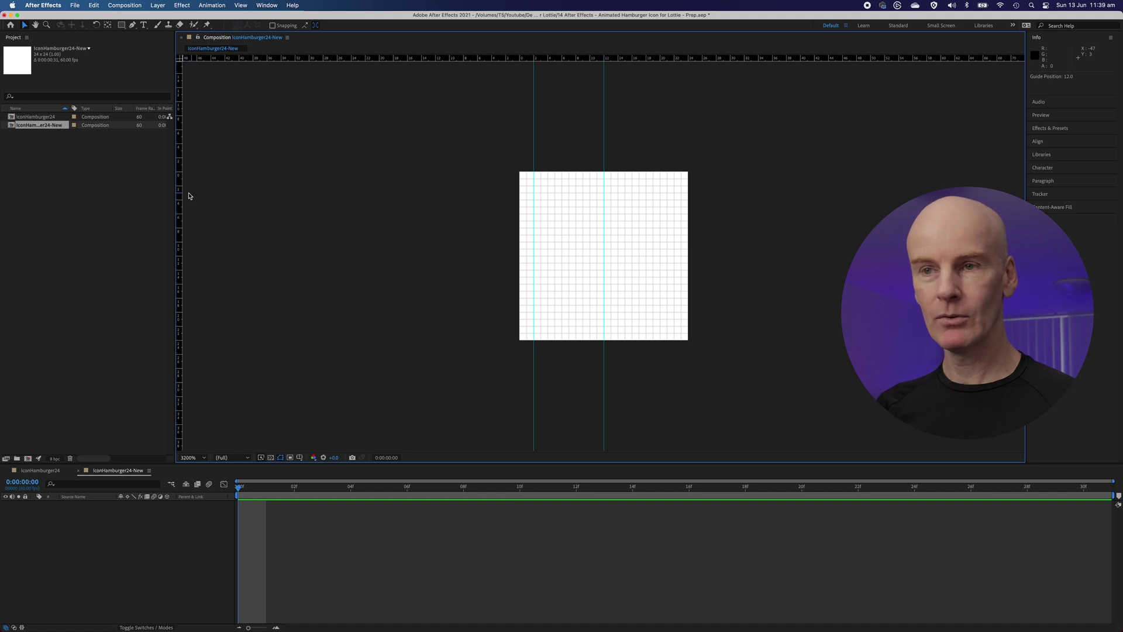
pyautogui.moveTo(180, 194); pyautogui.dragTo(675, 231)
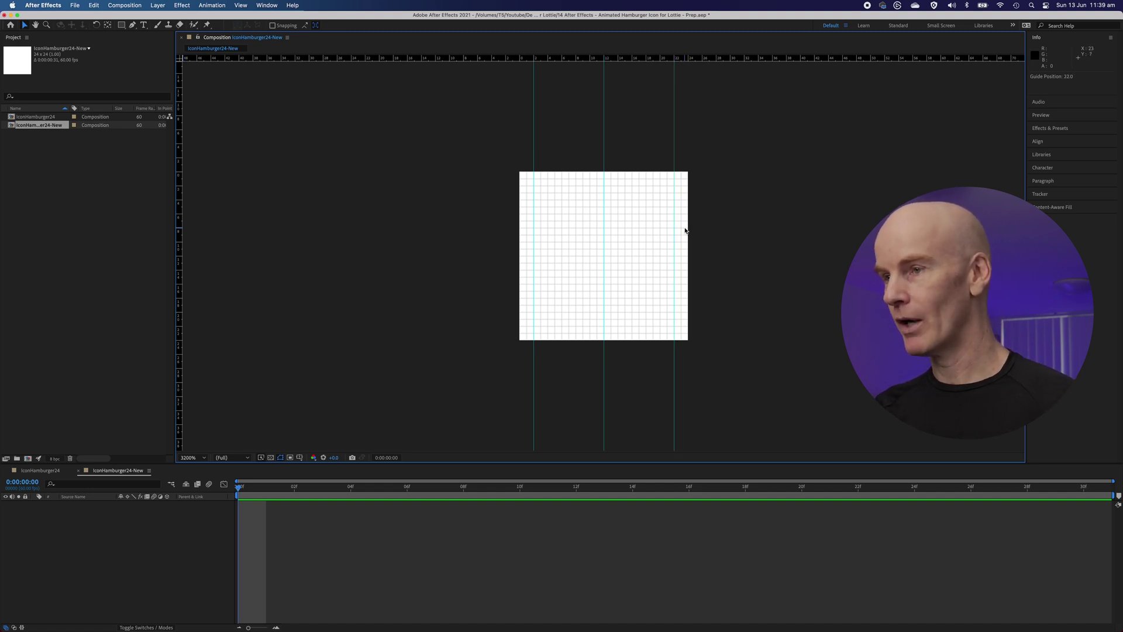
pyautogui.moveTo(292, 58); pyautogui.dragTo(280, 185)
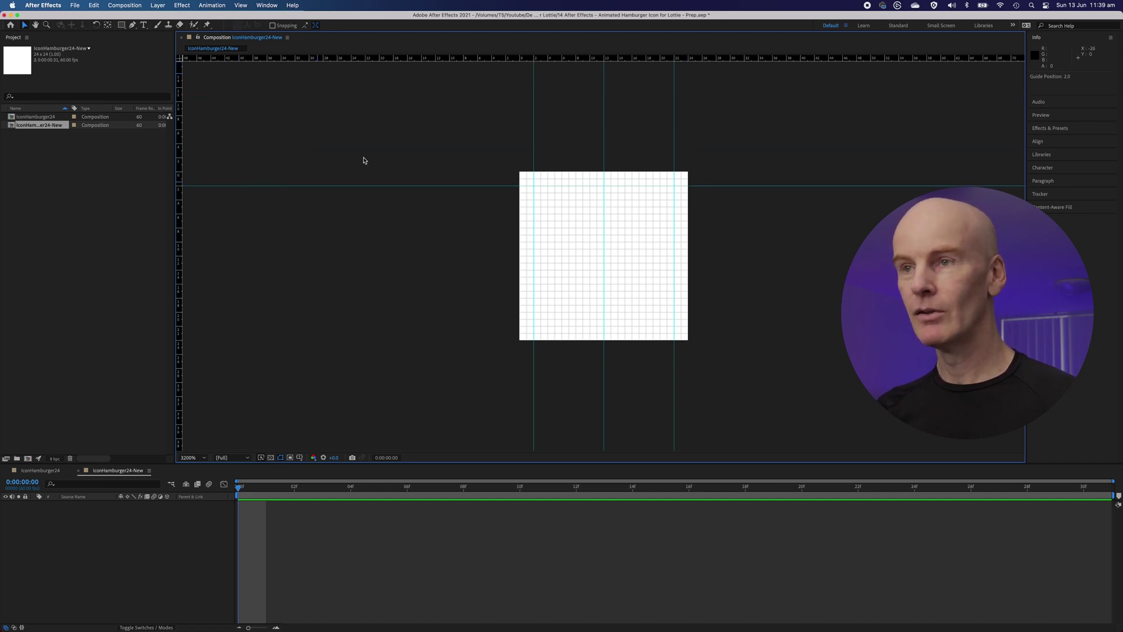
pyautogui.moveTo(363, 58); pyautogui.dragTo(344, 255)
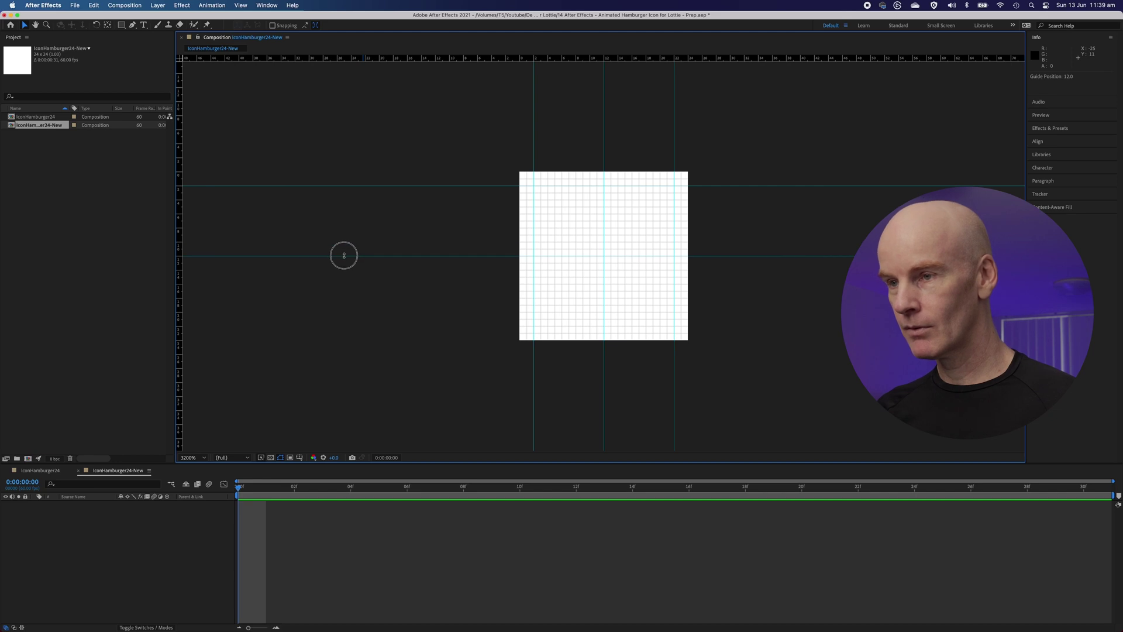
pyautogui.moveTo(401, 58); pyautogui.dragTo(385, 325)
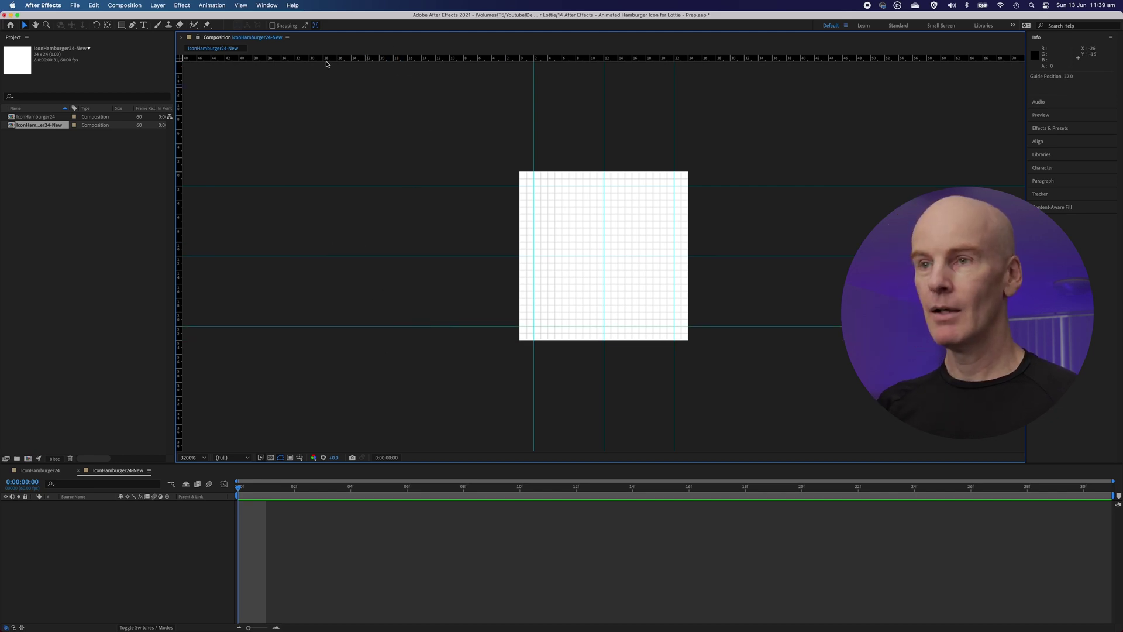
pyautogui.moveTo(319, 59); pyautogui.dragTo(311, 204)
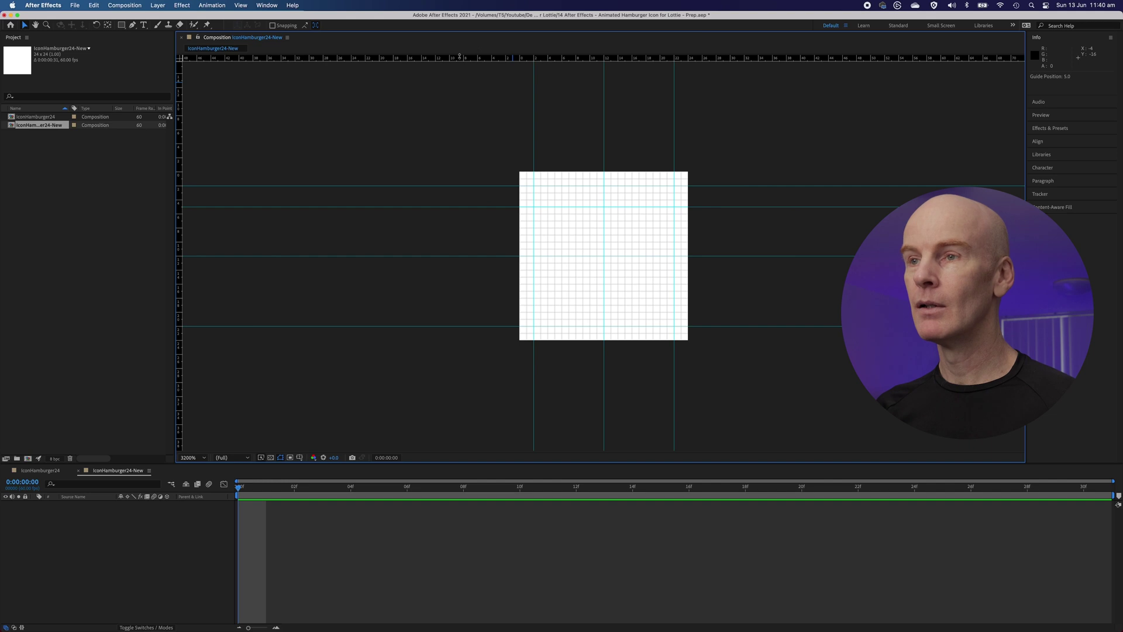
pyautogui.moveTo(459, 57); pyautogui.dragTo(431, 304)
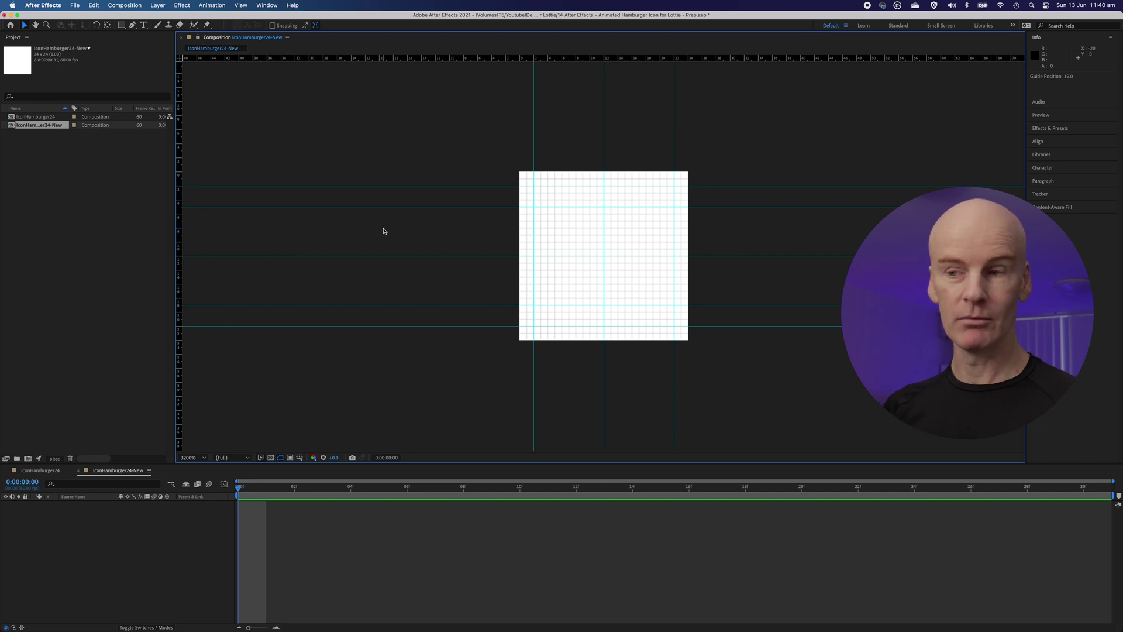
# Add a new shape layer from the timeline context menu and rename it Hamburger.
pyautogui.rightClick(105, 539)
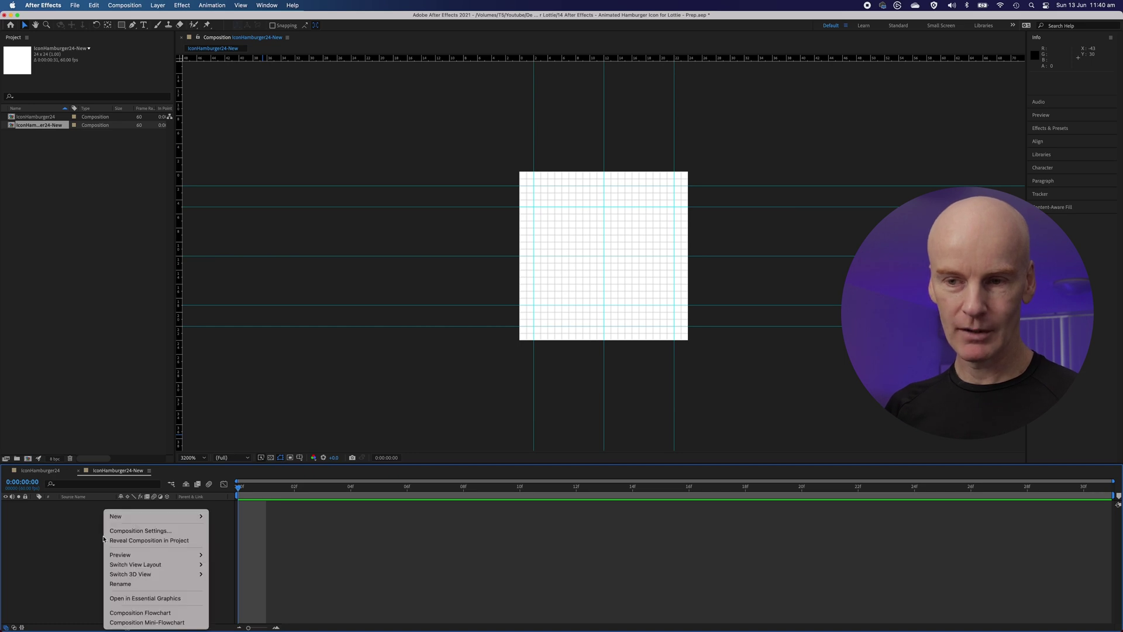
pyautogui.moveTo(141, 515)
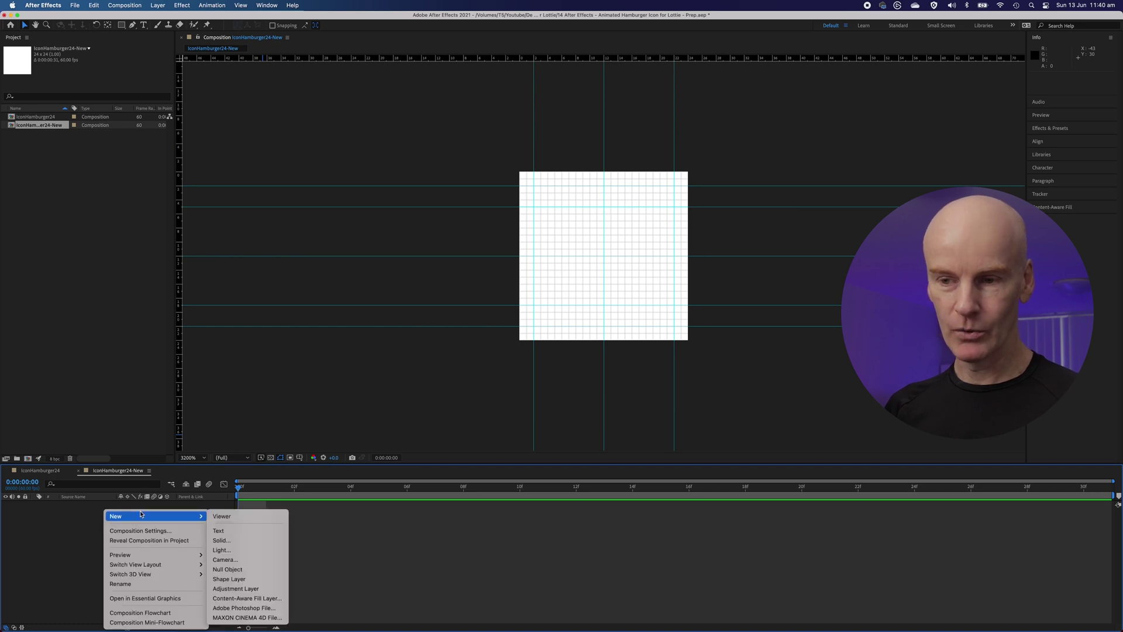
pyautogui.click(246, 581)
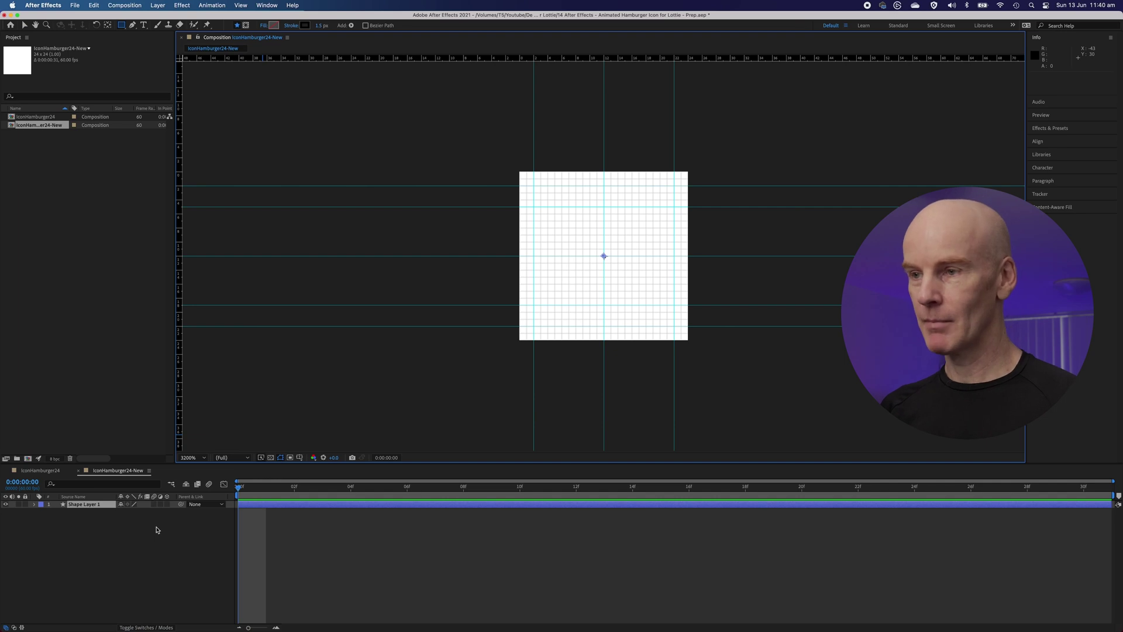
pyautogui.click(303, 509)
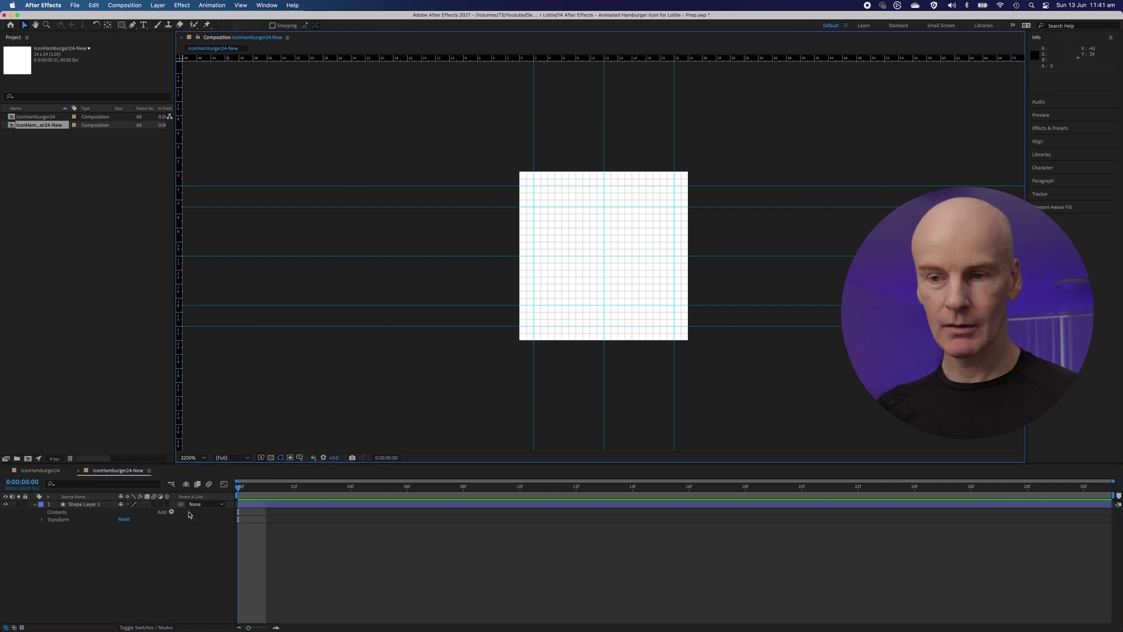
pyautogui.press('v')
pyautogui.click(86, 504)
pyautogui.press('Return')
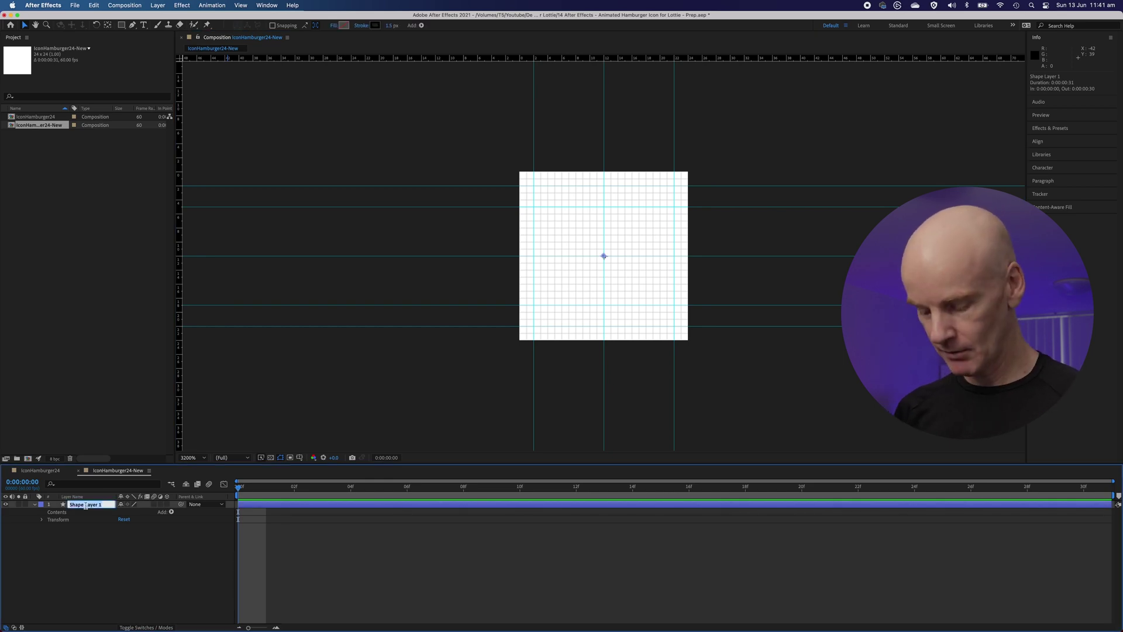
pyautogui.write('Hambu')
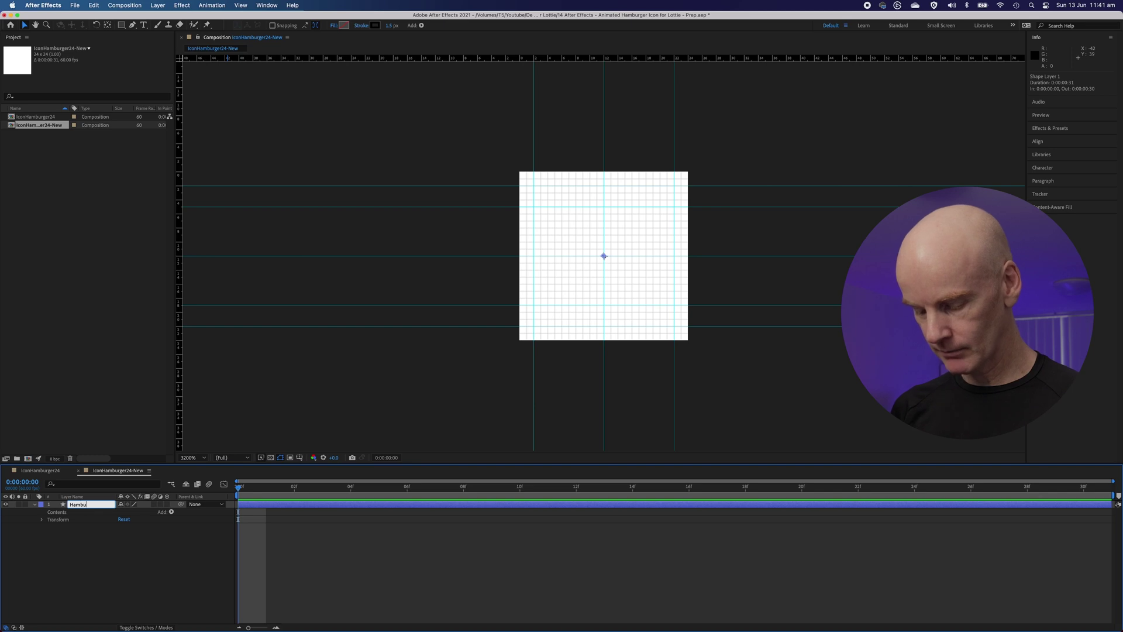
pyautogui.write('rger')
pyautogui.press('Return')
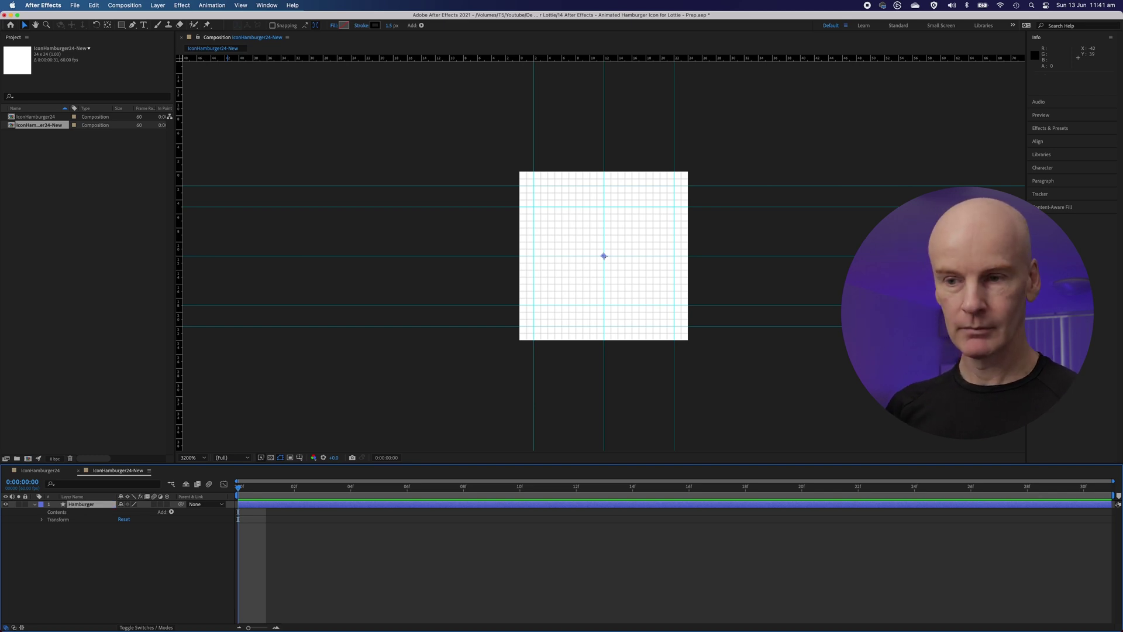
# Switch to the Pen tool and give it a black 1.5 px stroke.
pyautogui.click(133, 26)
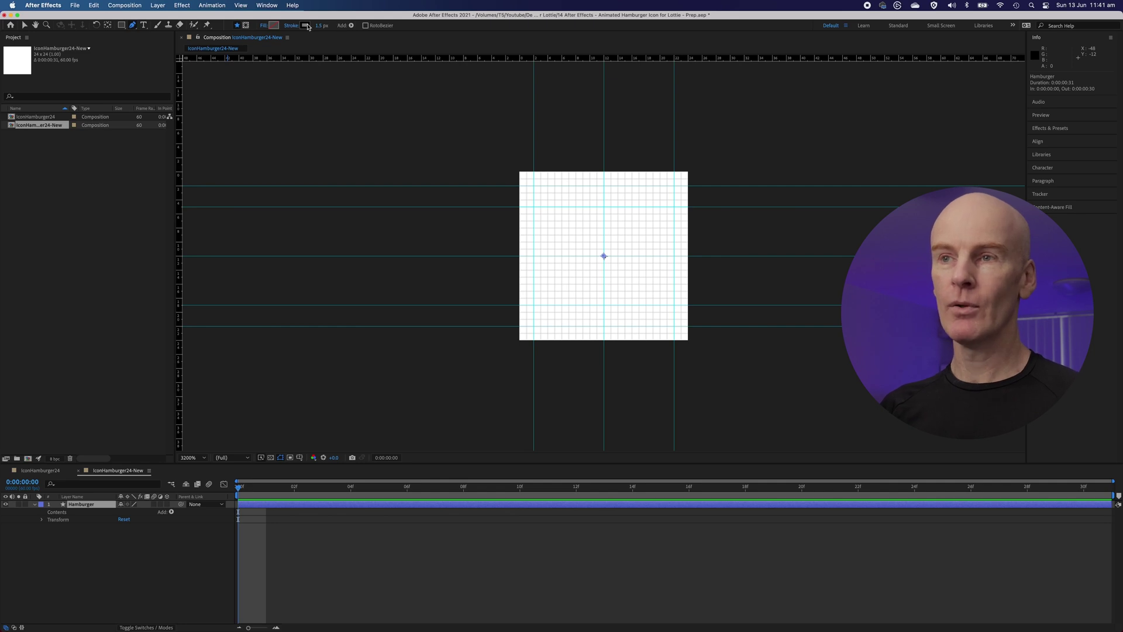
pyautogui.click(306, 26)
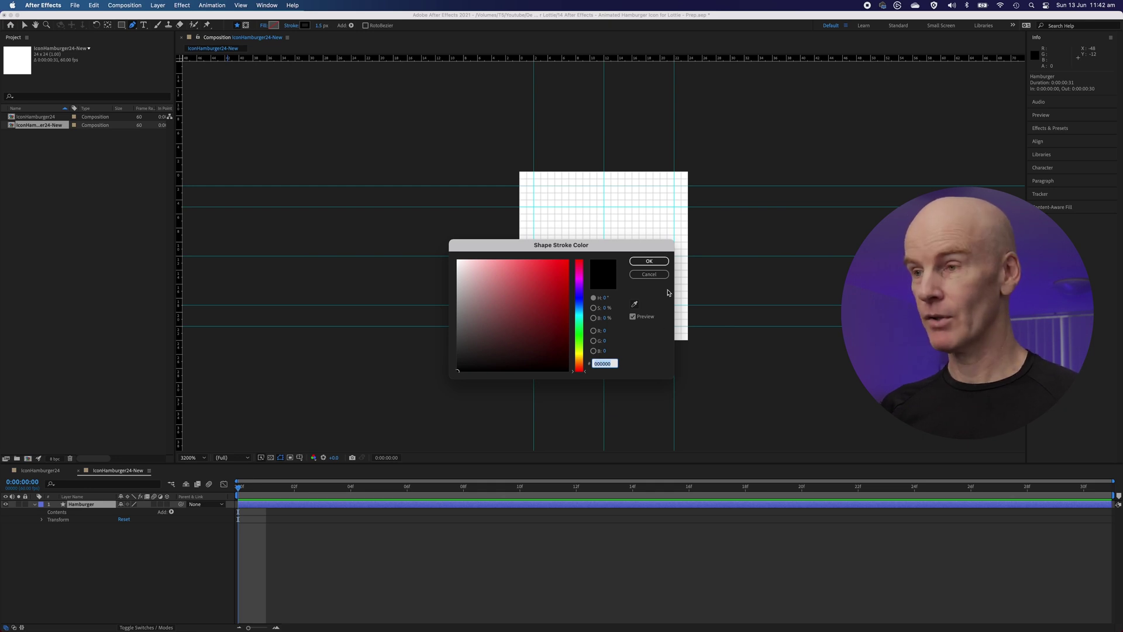
pyautogui.click(650, 261)
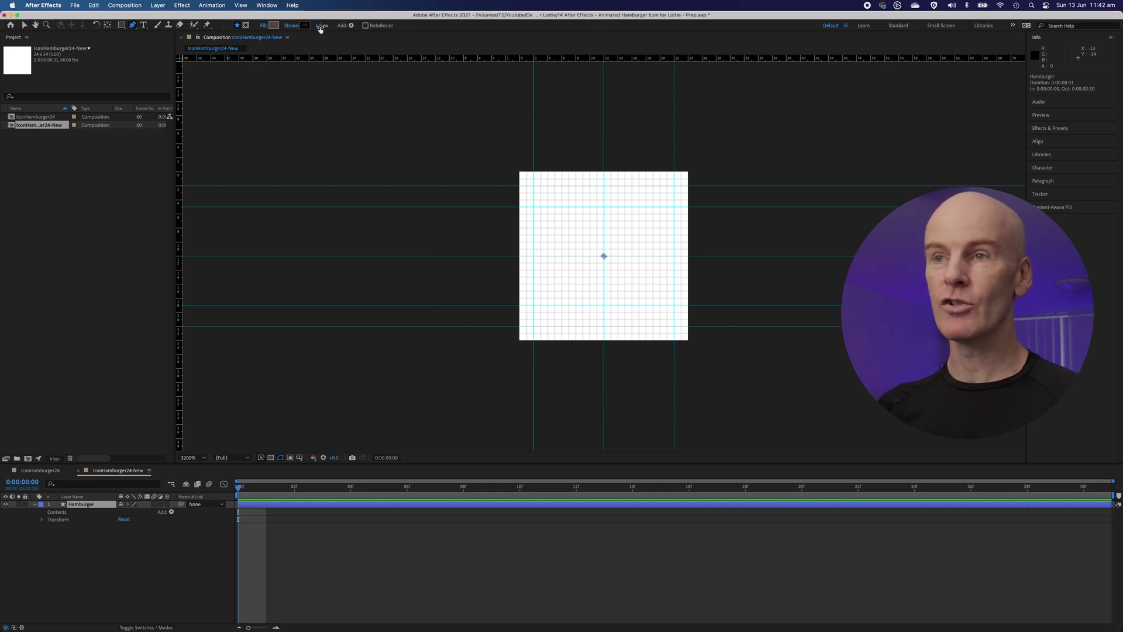
pyautogui.click(322, 26)
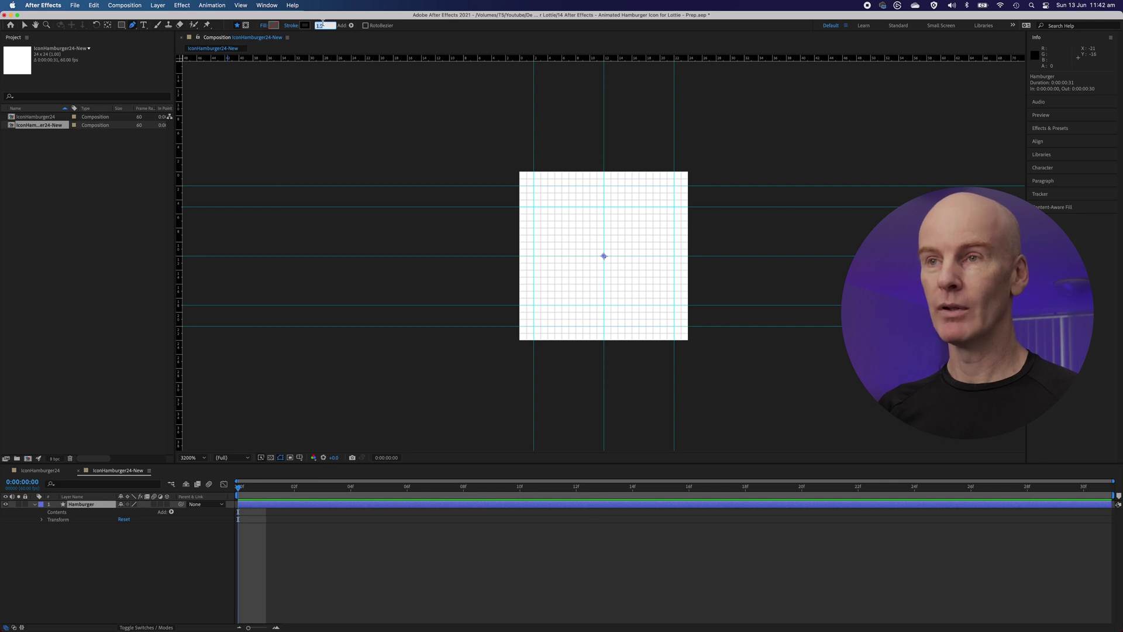
pyautogui.write('1')
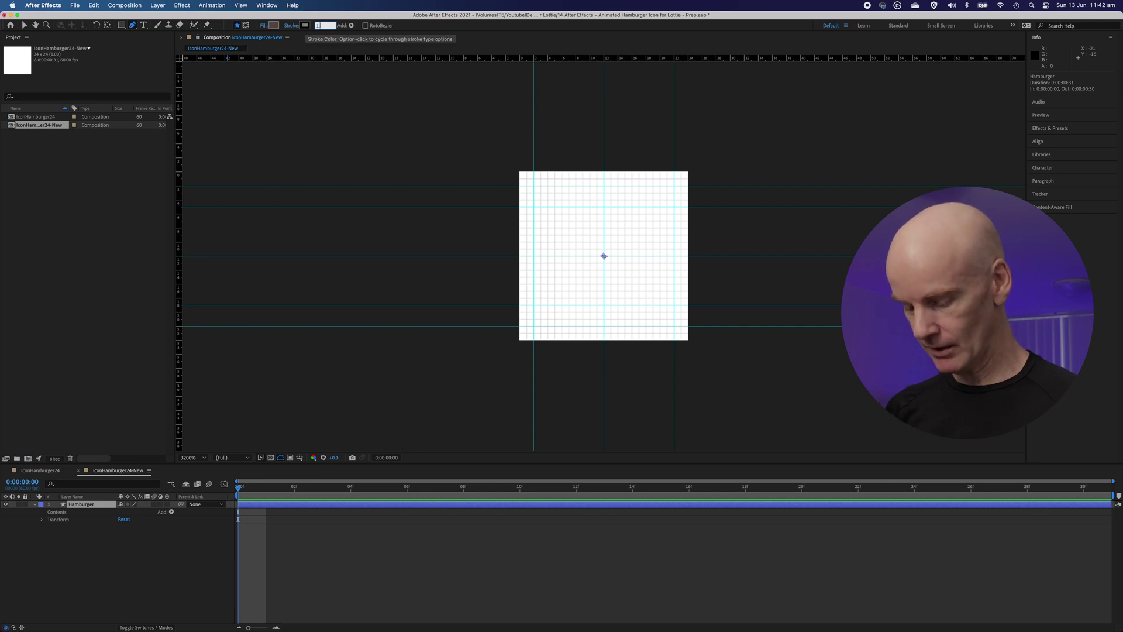
pyautogui.write('.5')
pyautogui.press('Return')
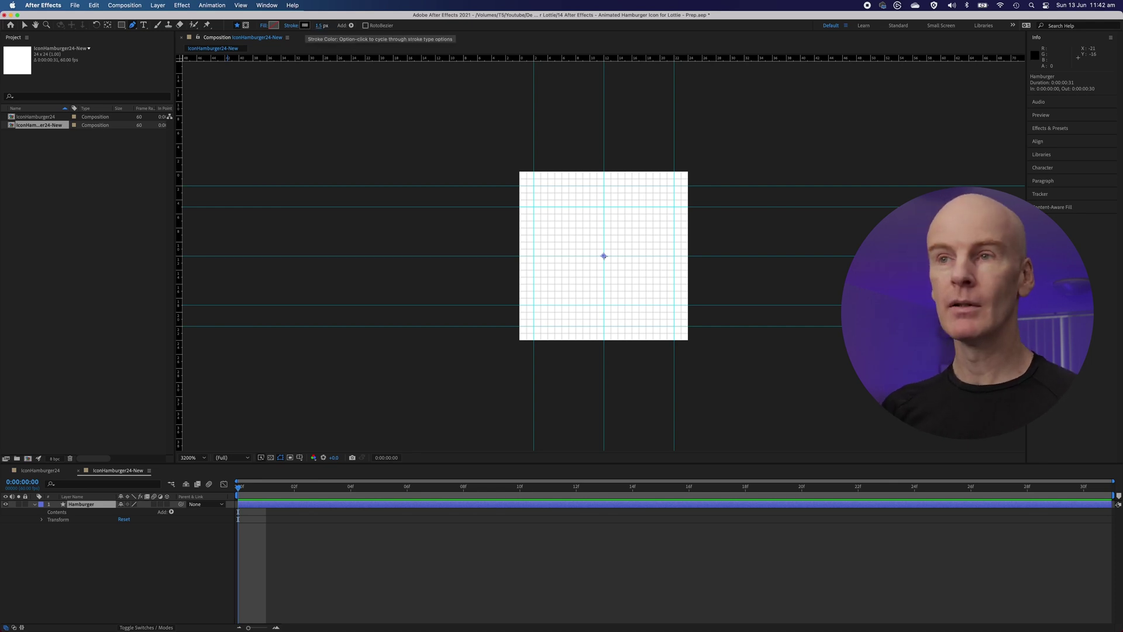
# Set the Pen fill to None and hide the composition guides.
pyautogui.click(263, 25)
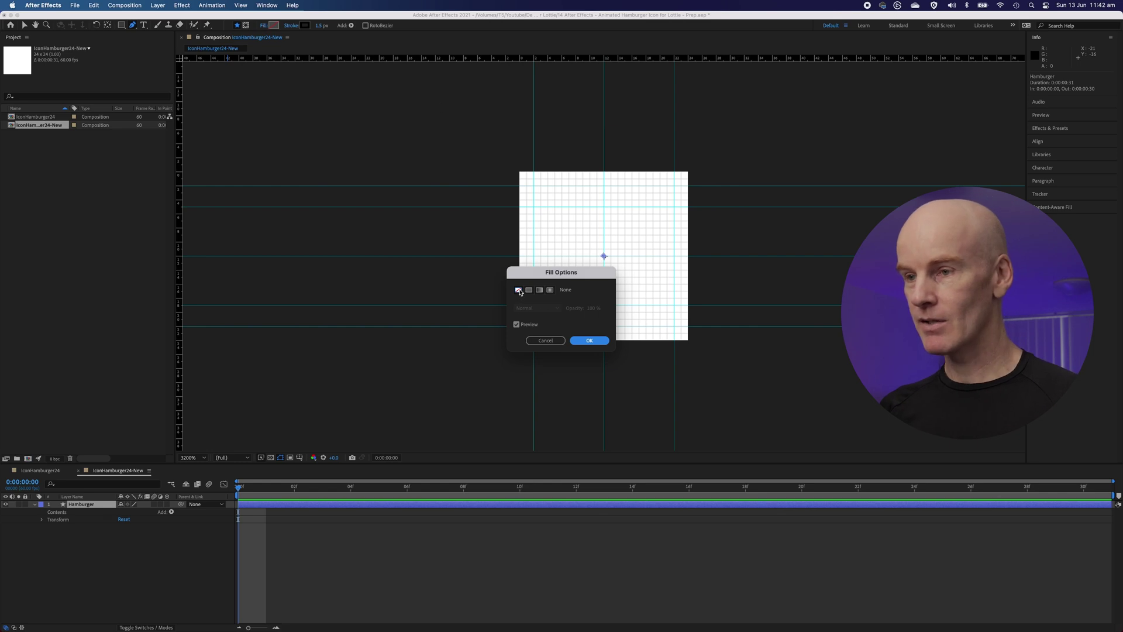
pyautogui.click(529, 290)
pyautogui.click(518, 289)
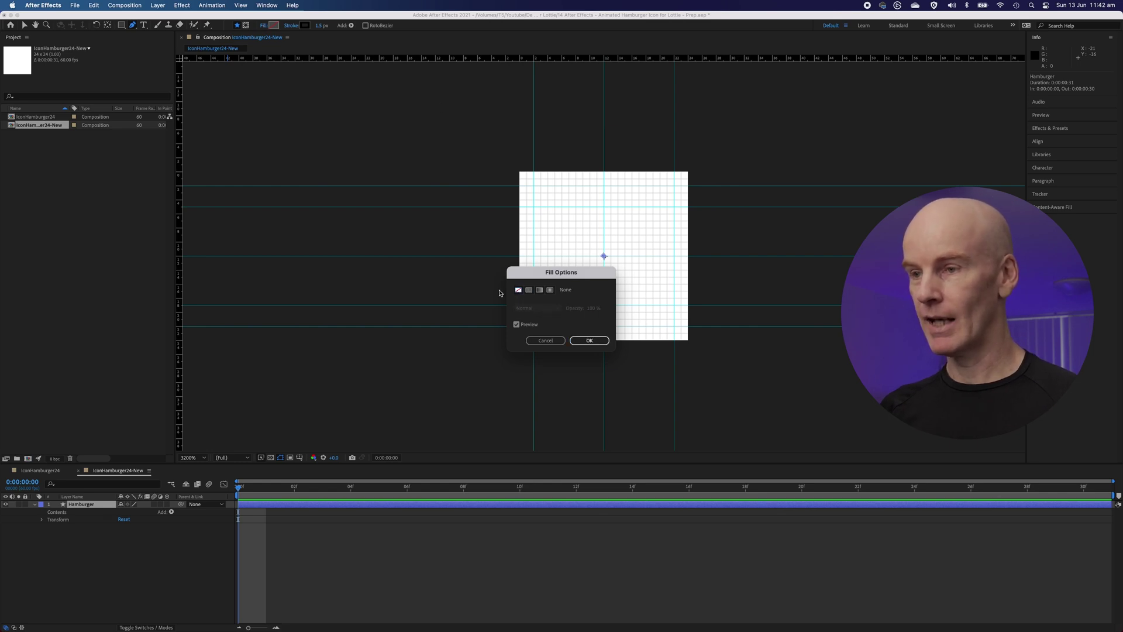
pyautogui.click(585, 340)
pyautogui.press('super+z')
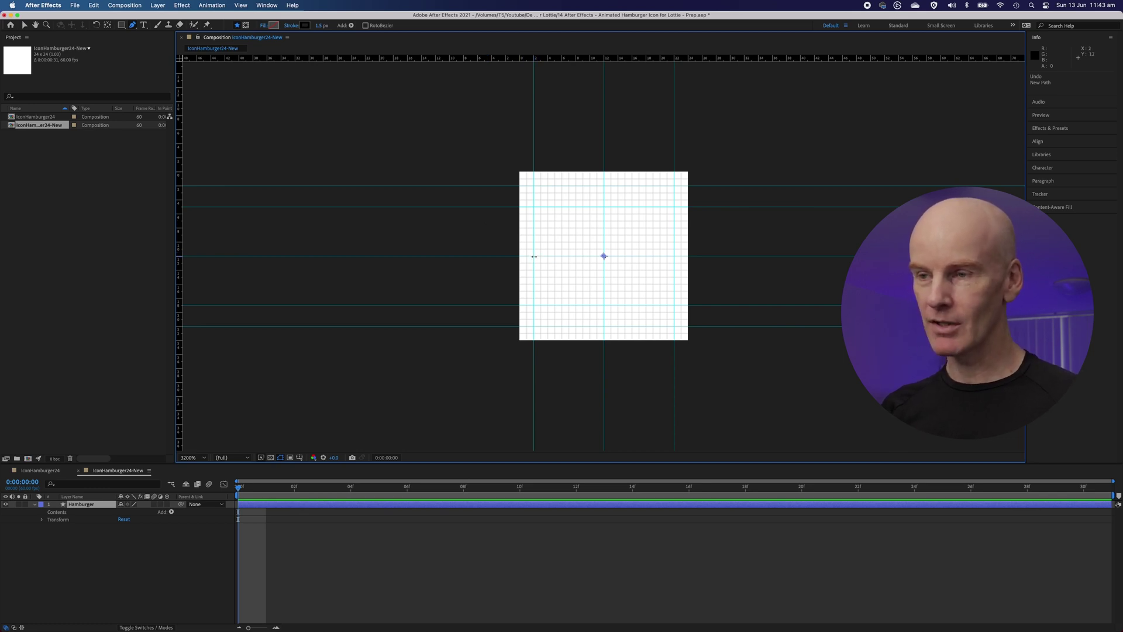
pyautogui.click(245, 6)
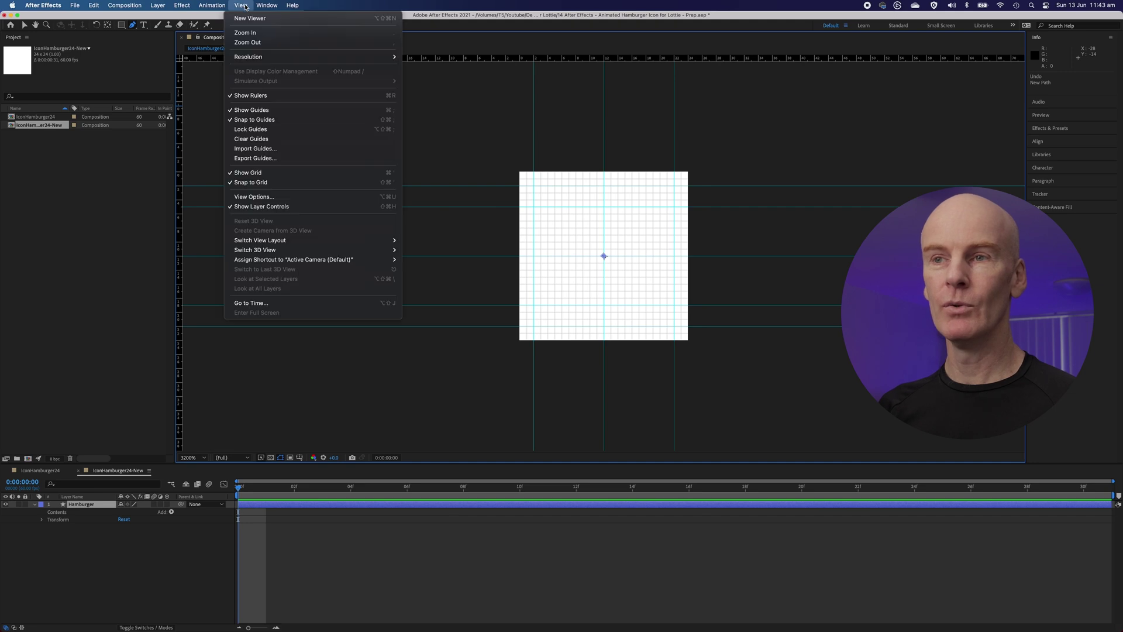
pyautogui.click(278, 110)
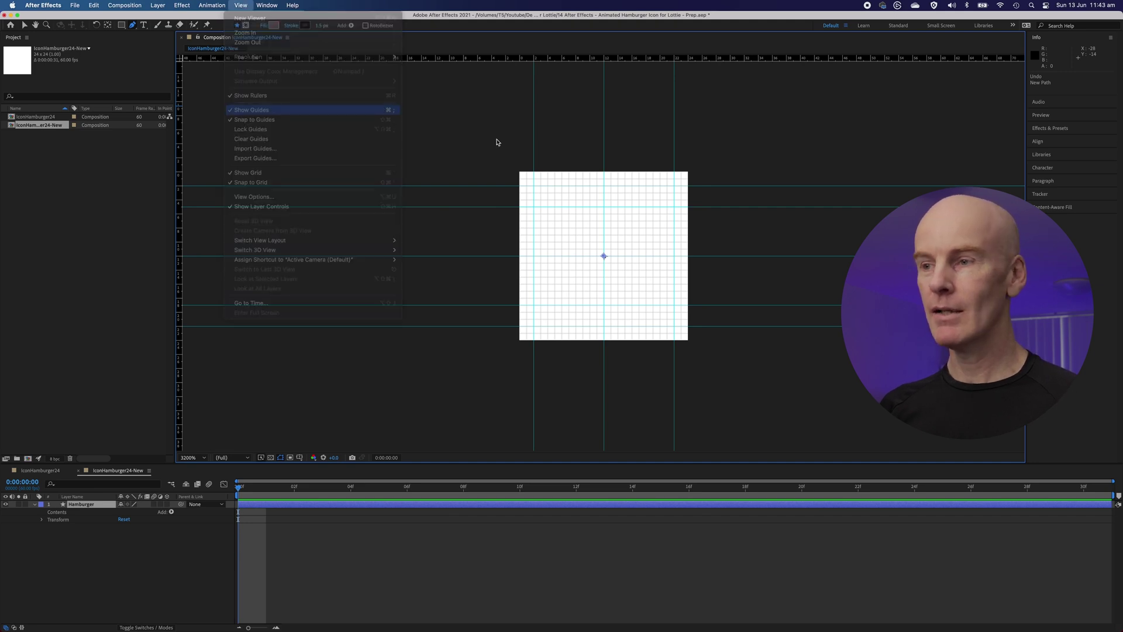
# Draw a two-point horizontal line across the canvas middle and turn guides back on.
pyautogui.click(533, 256)
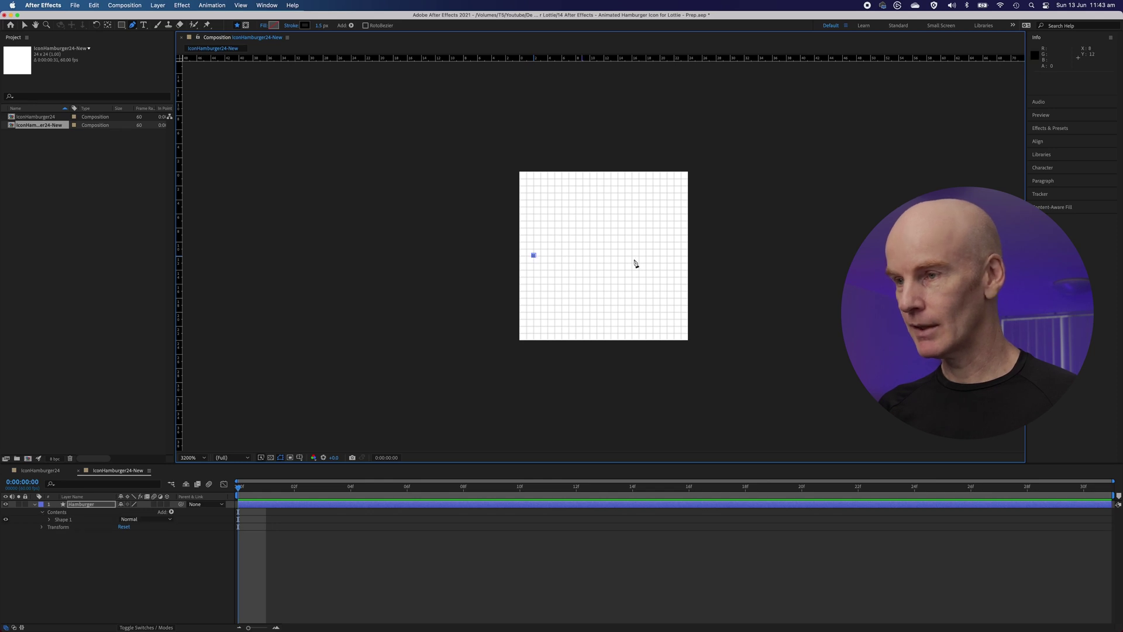
pyautogui.click(674, 256)
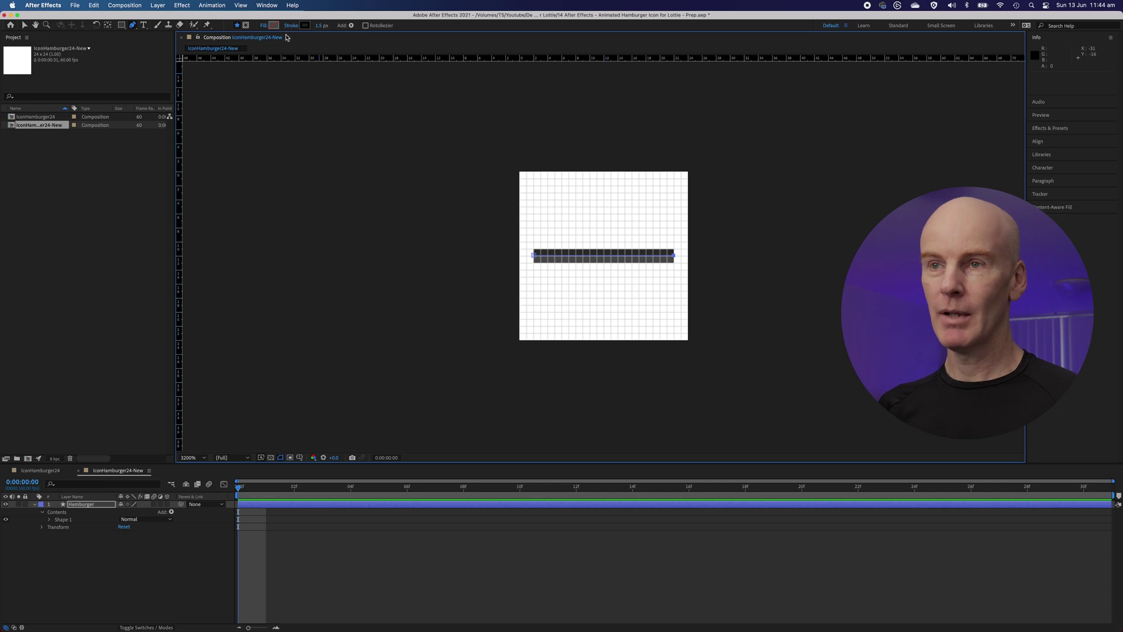
pyautogui.click(241, 5)
pyautogui.click(281, 111)
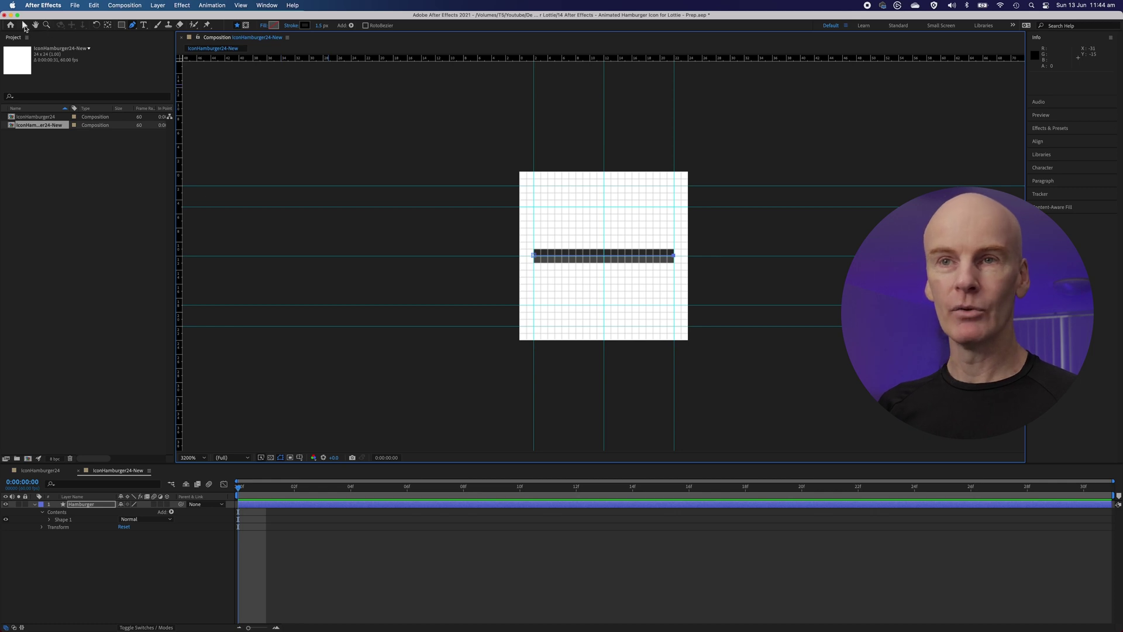
# Snap both of the line's end points onto the left and right guides.
pyautogui.click(24, 27)
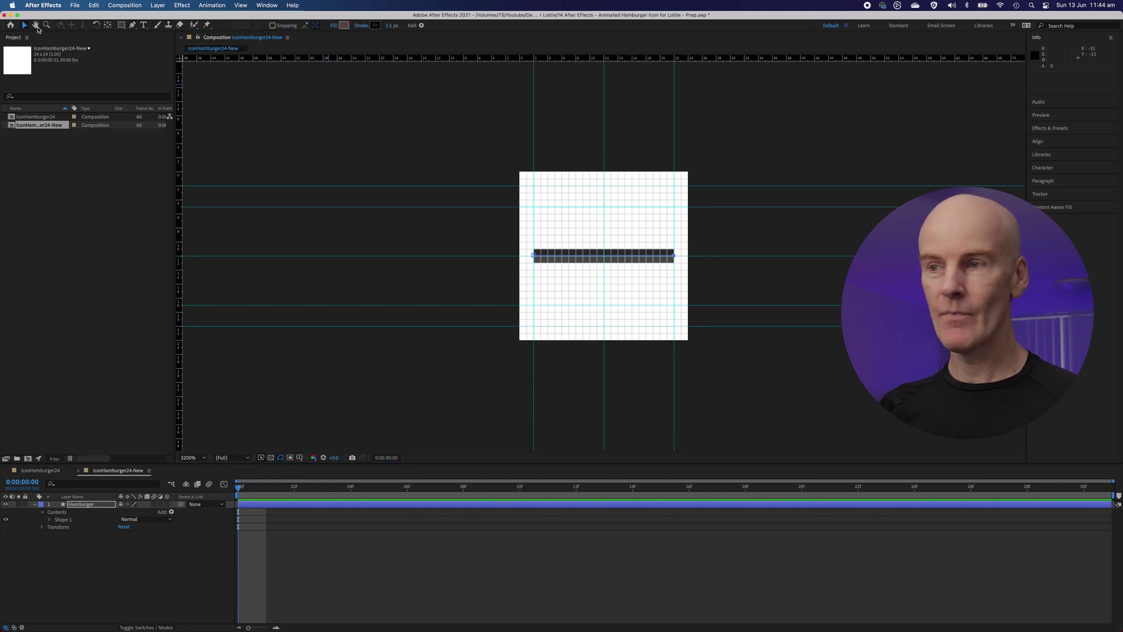
pyautogui.click(492, 233)
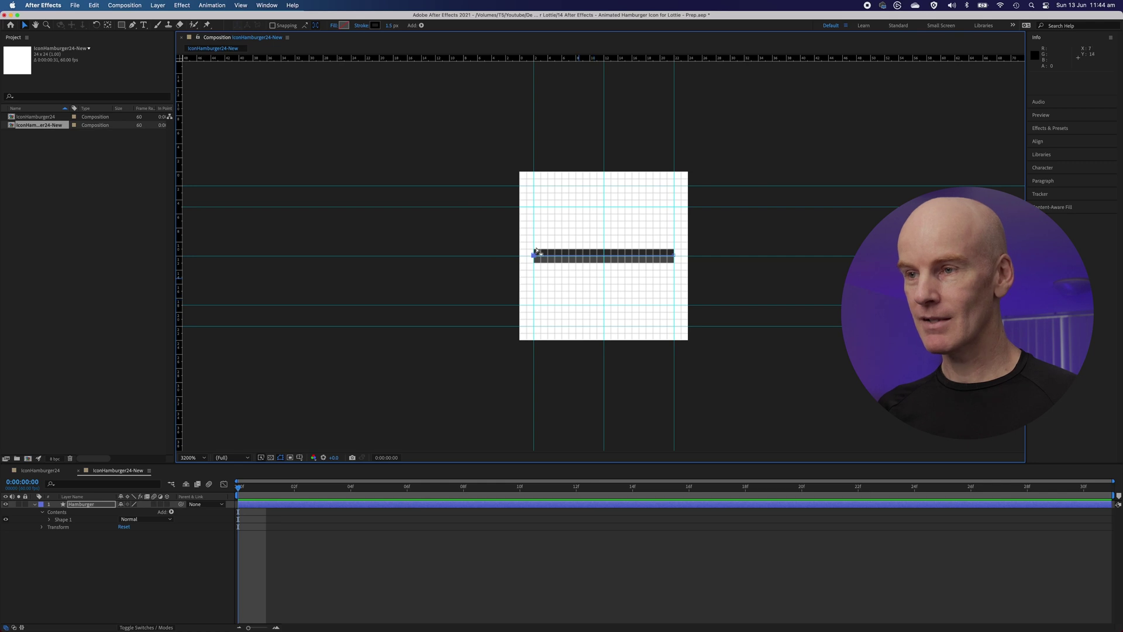
pyautogui.moveTo(534, 255)
pyautogui.mouseDown()
pyautogui.moveTo(566, 231)
pyautogui.moveTo(542, 226)
pyautogui.moveTo(564, 226)
pyautogui.moveTo(562, 258)
pyautogui.moveTo(533, 255)
pyautogui.mouseUp()
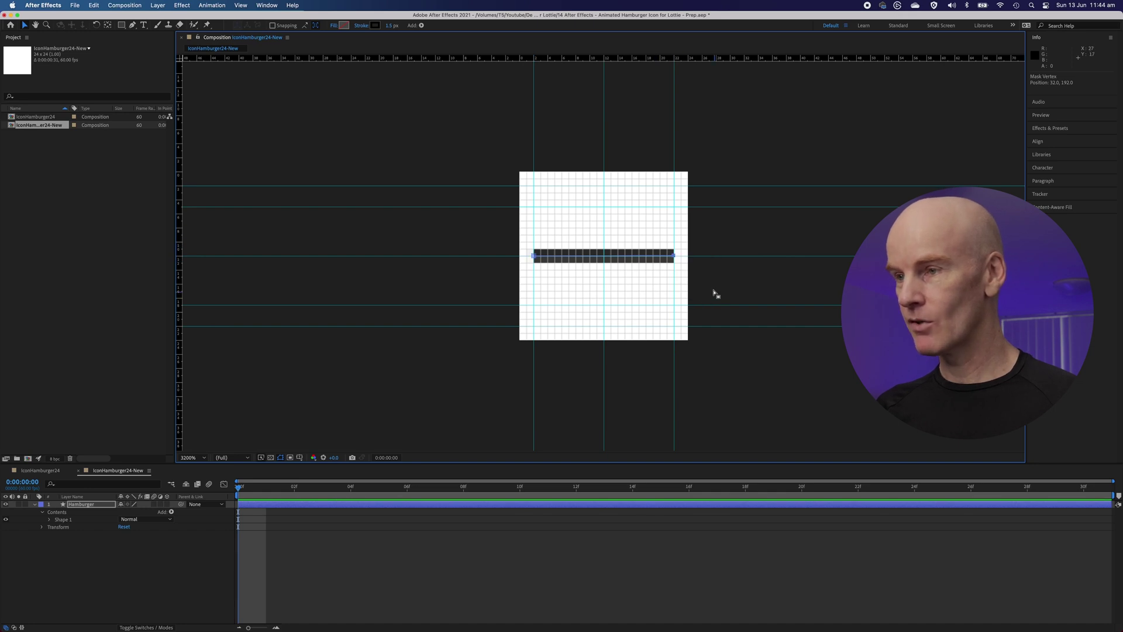
pyautogui.moveTo(674, 255)
pyautogui.mouseDown()
pyautogui.moveTo(673, 236)
pyautogui.moveTo(674, 255)
pyautogui.mouseUp()
pyautogui.click(664, 225)
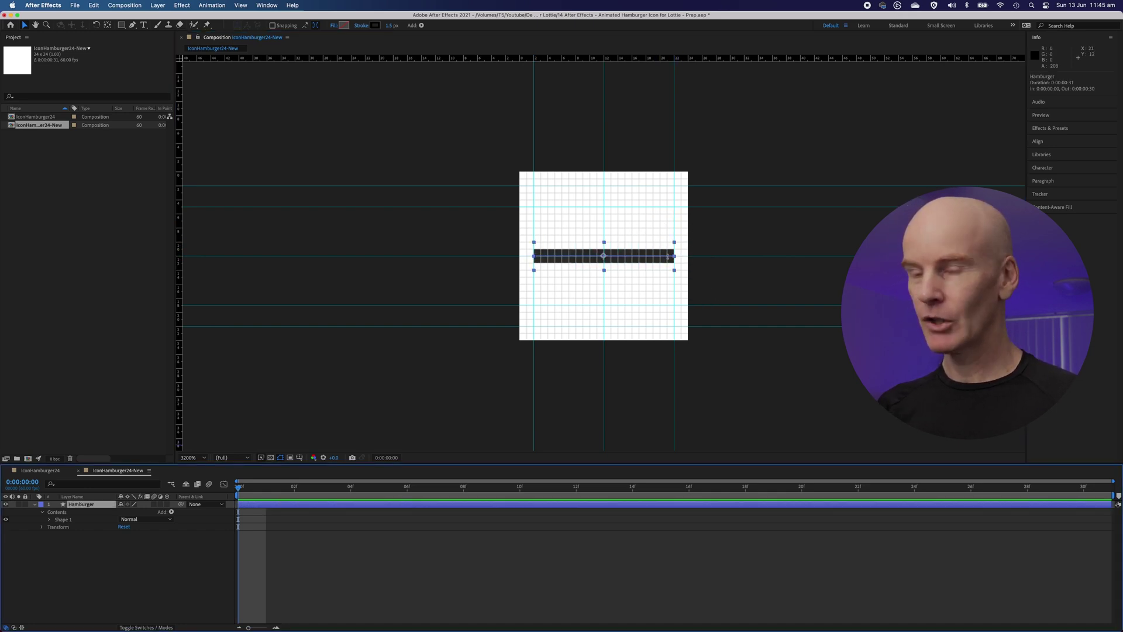
# Rename the Shape 1 group to Line 1.
pyautogui.click(63, 520)
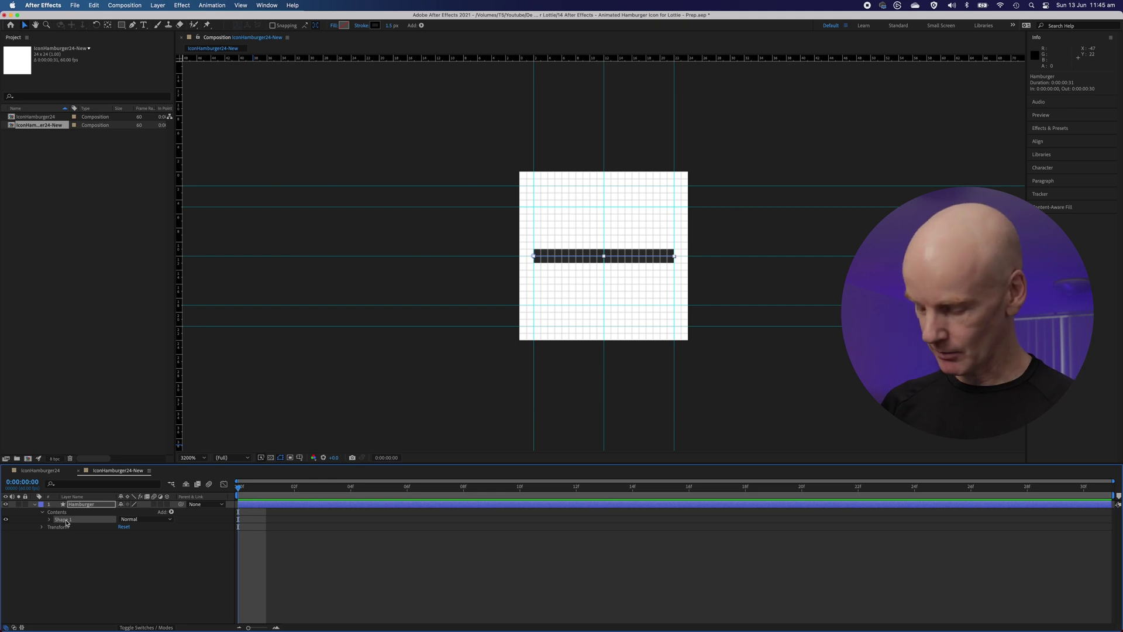
pyautogui.press('Return')
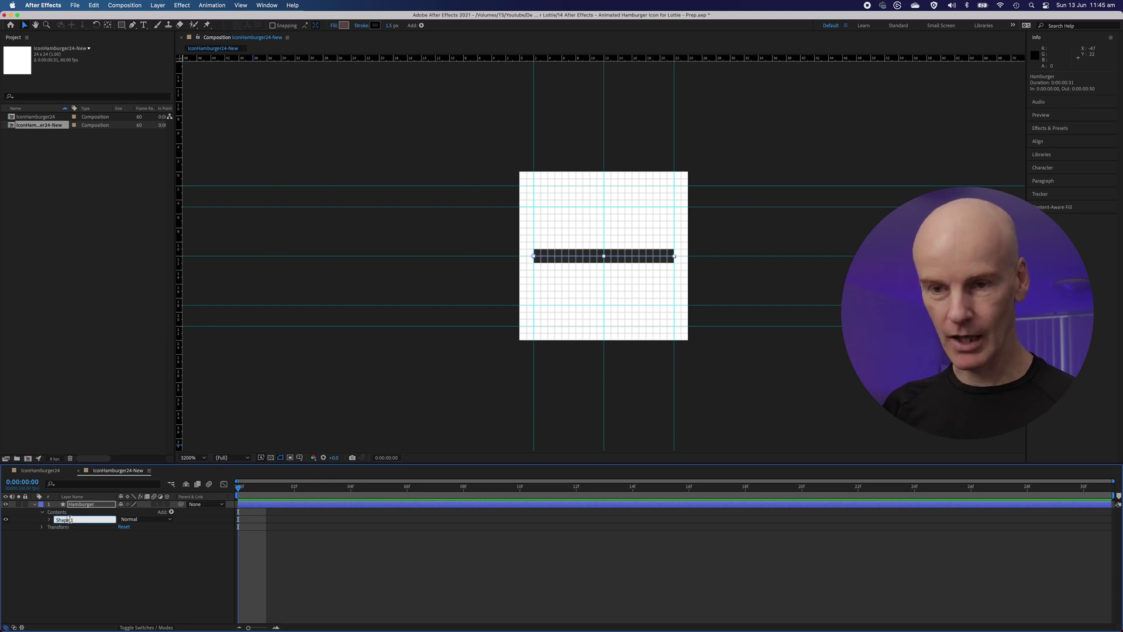
pyautogui.doubleClick(68, 519)
pyautogui.write('Line')
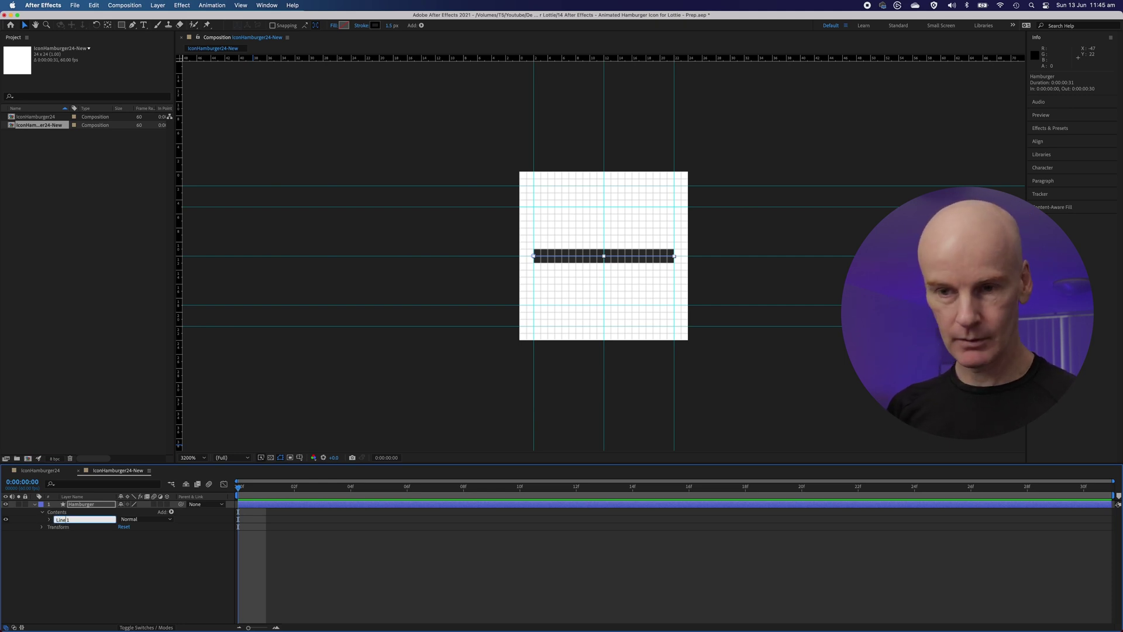
pyautogui.press('Return')
# Expand Line 1 to reveal its Path 1 and Stroke 1 properties.
pyautogui.click(50, 519)
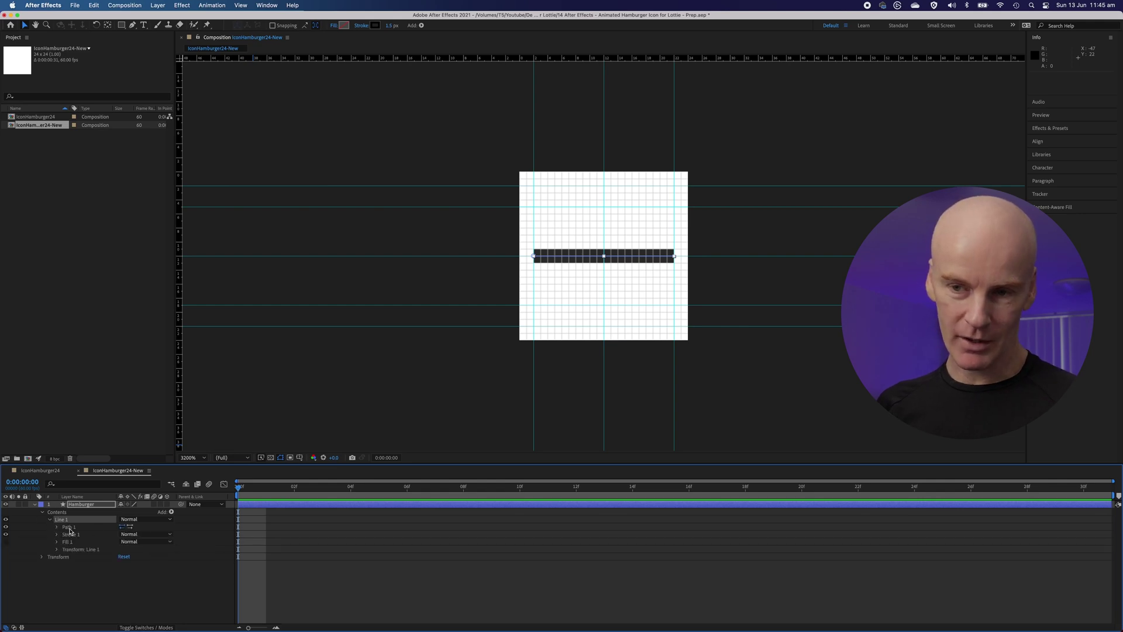
pyautogui.click(71, 534)
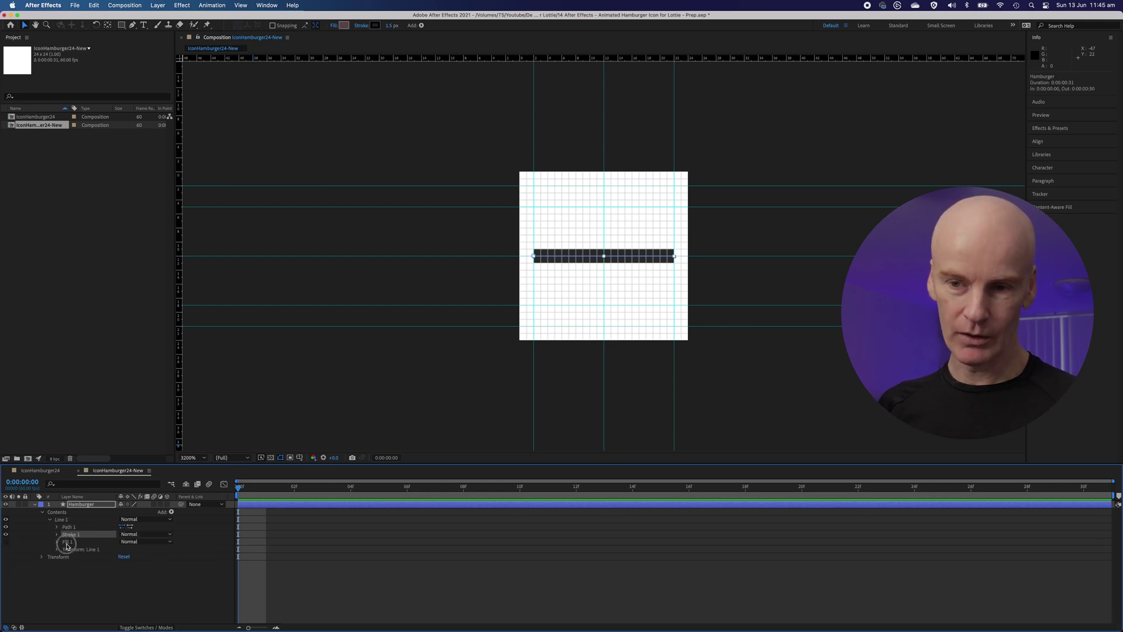
pyautogui.click(69, 541)
pyautogui.click(81, 551)
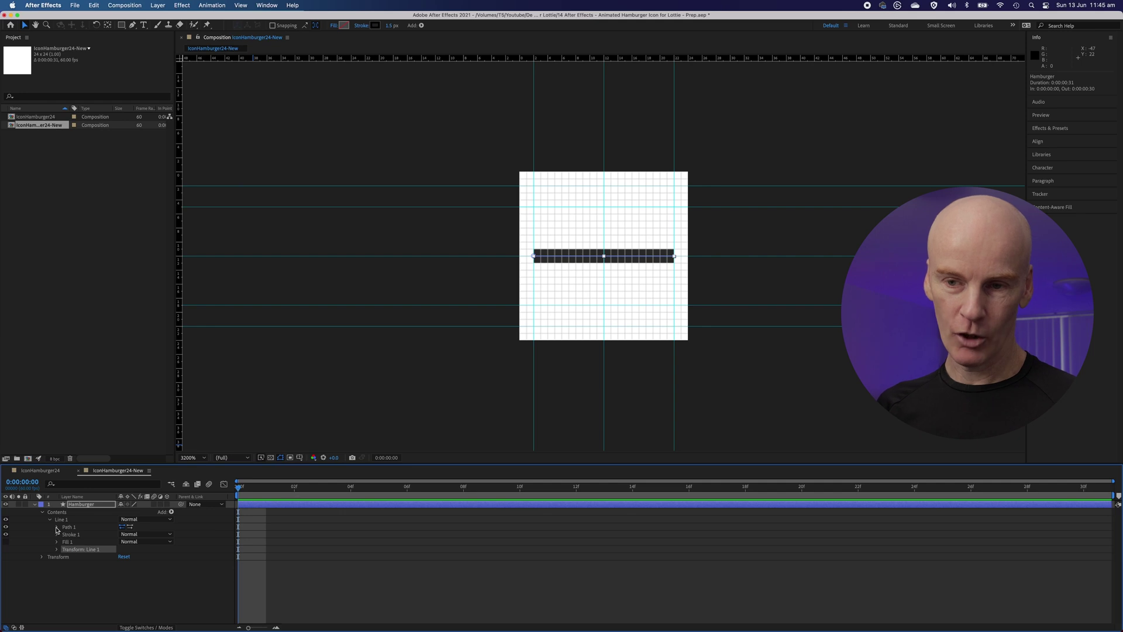
pyautogui.click(56, 527)
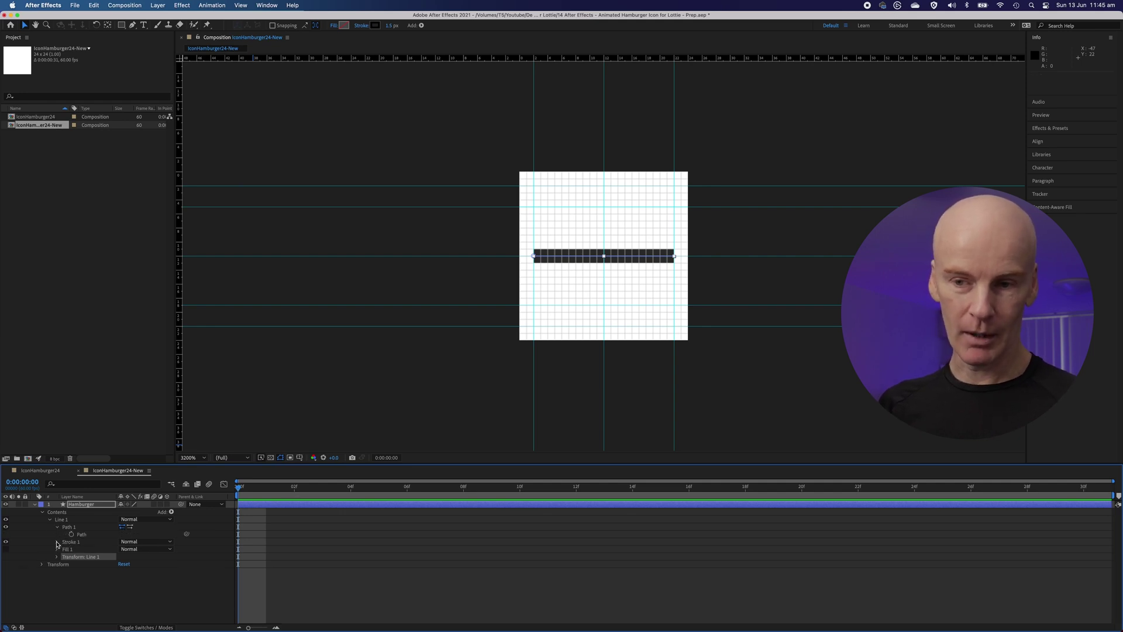
pyautogui.click(57, 542)
# Keep Line 1's stroke black at 1.5 width and set its Line Cap to Round Cap.
pyautogui.click(73, 542)
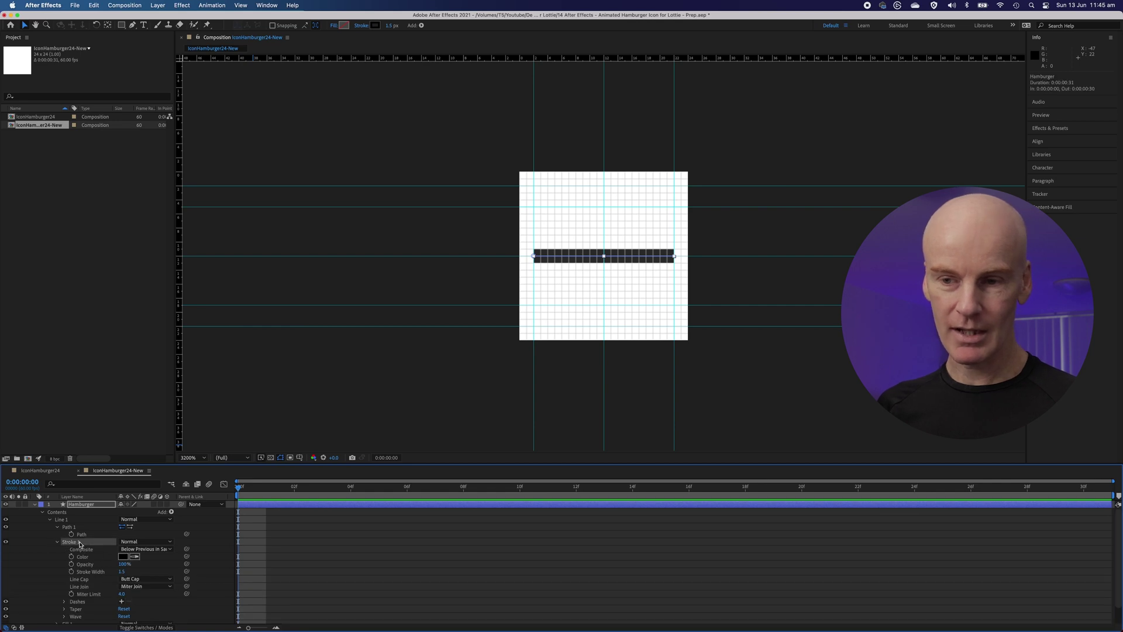
pyautogui.click(123, 556)
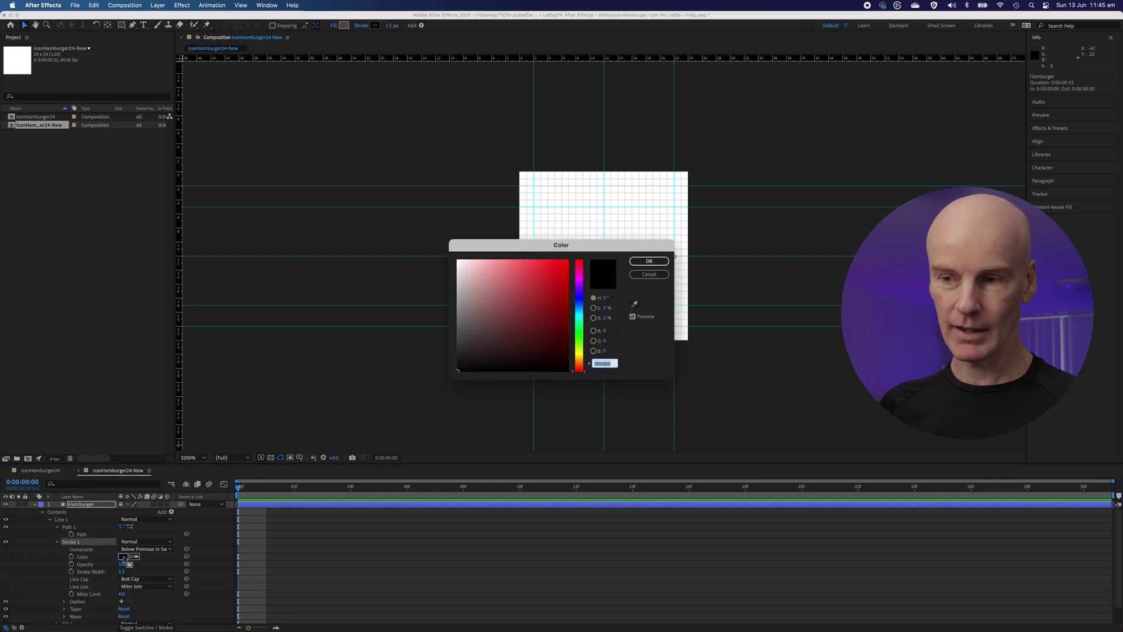
pyautogui.moveTo(509, 321)
pyautogui.mouseDown()
pyautogui.moveTo(595, 240)
pyautogui.moveTo(384, 243)
pyautogui.moveTo(237, 376)
pyautogui.mouseUp()
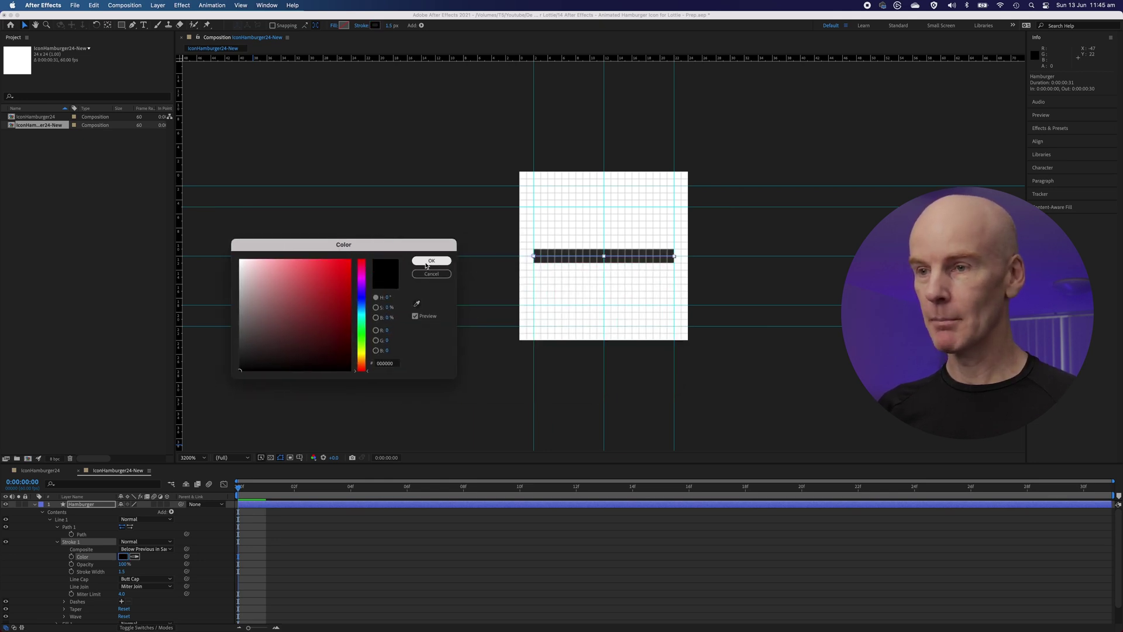
pyautogui.click(431, 261)
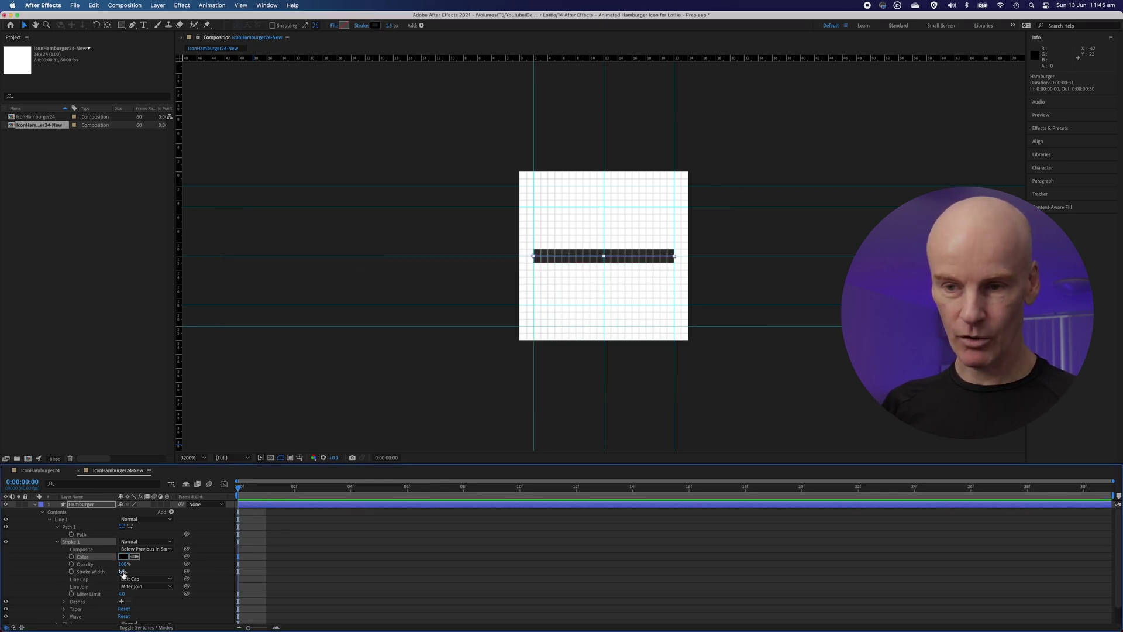
pyautogui.moveTo(123, 572)
pyautogui.mouseDown()
pyautogui.moveTo(136, 572)
pyautogui.moveTo(124, 574)
pyautogui.mouseUp()
pyautogui.press('super+z')
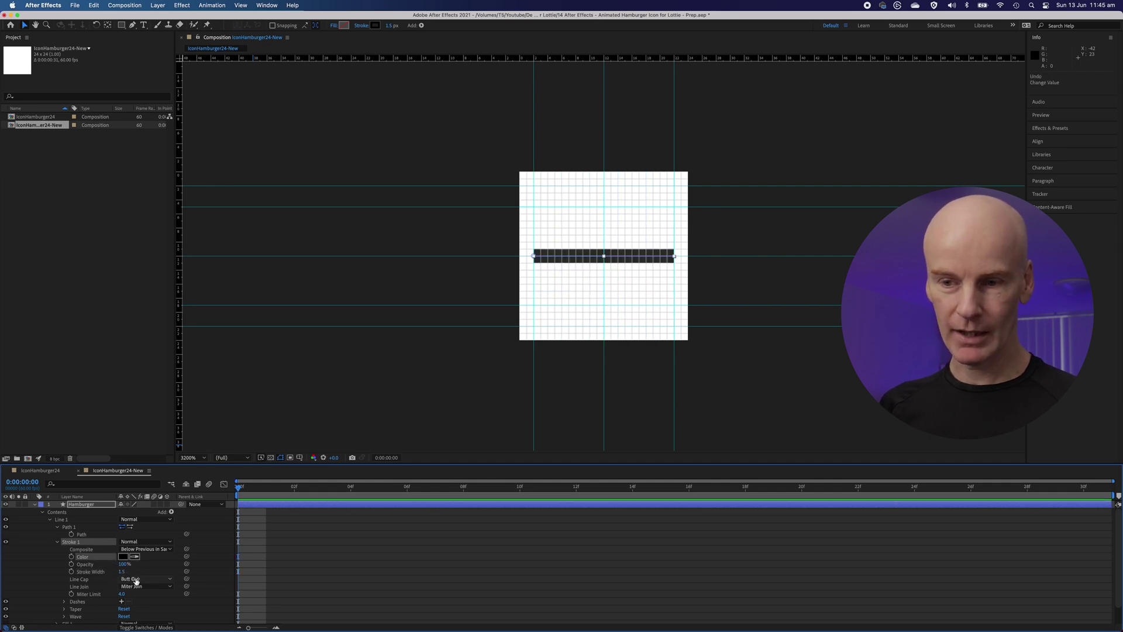
pyautogui.click(149, 579)
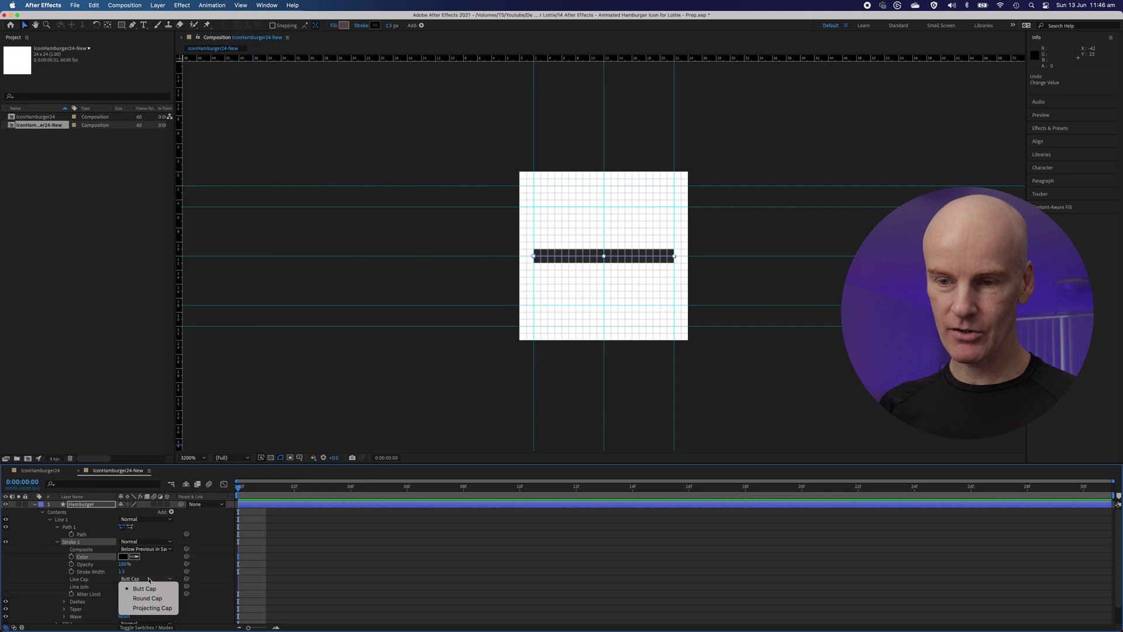
pyautogui.click(147, 598)
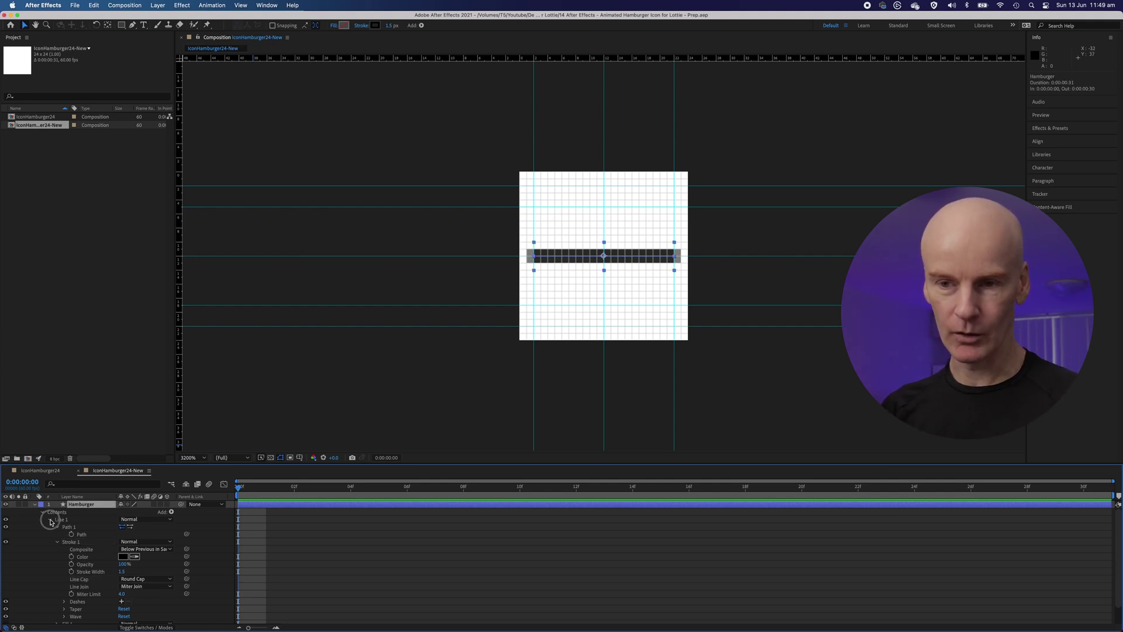
# Duplicate Line 1 twice into Line 2 and Line 3, moving Line 1 to the top.
pyautogui.click(50, 520)
pyautogui.click(61, 520)
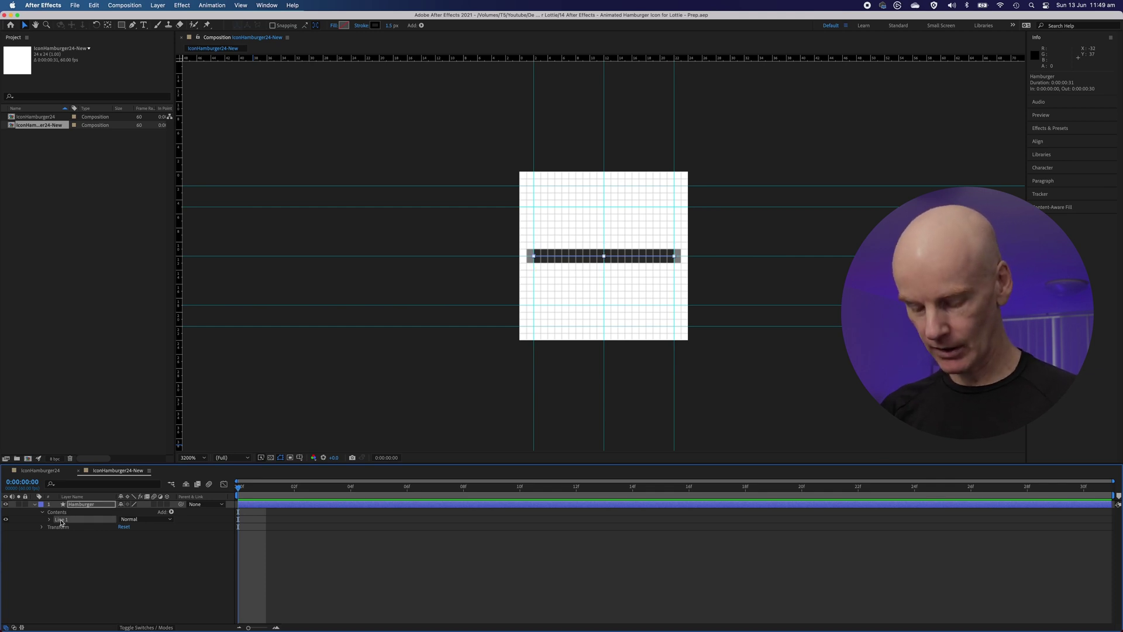
pyautogui.press('super+d')
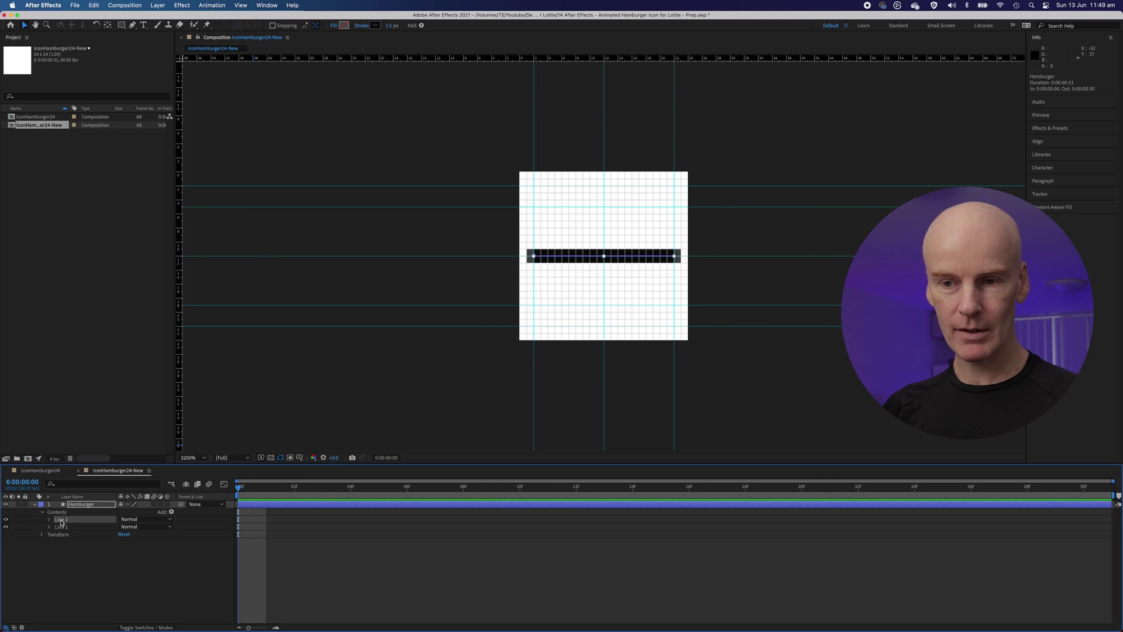
pyautogui.press('super+d')
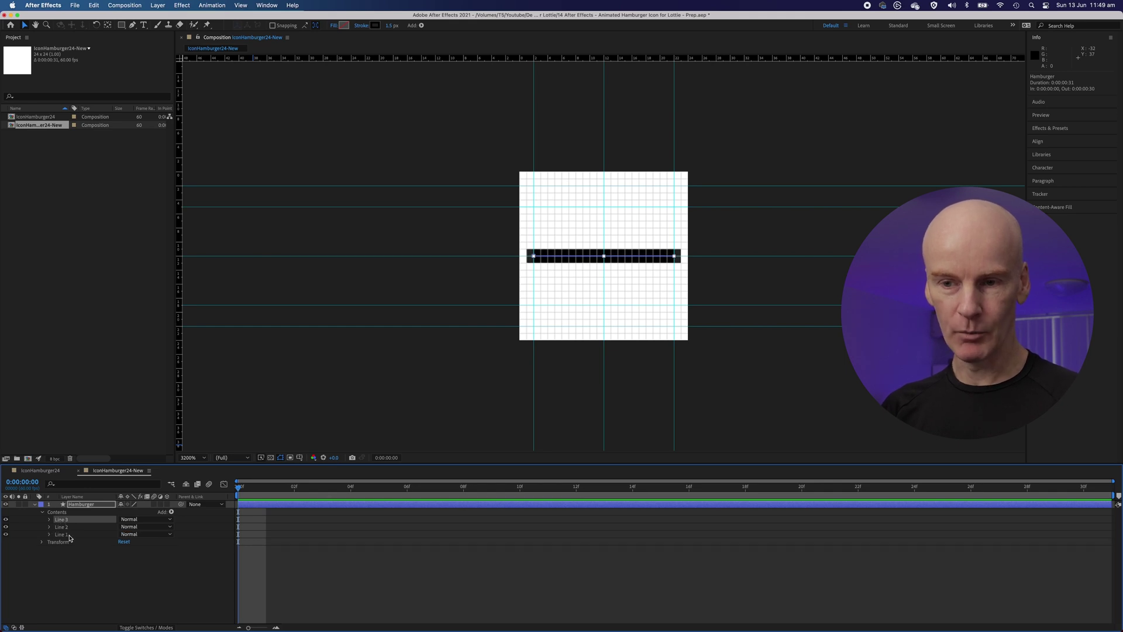
pyautogui.moveTo(69, 538); pyautogui.dragTo(65, 525)
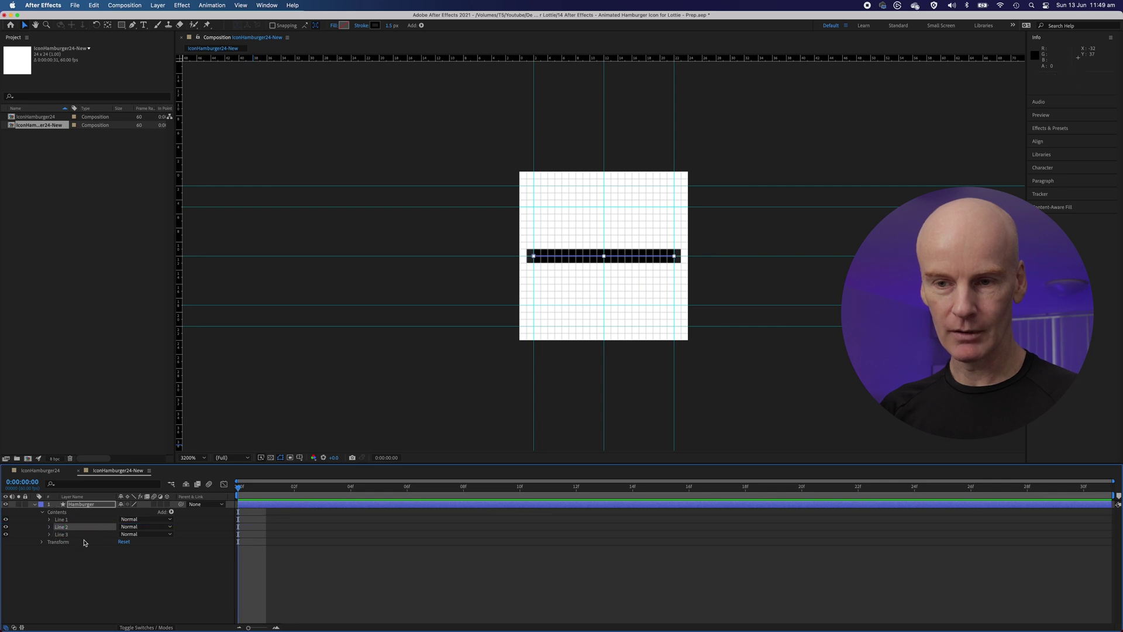
# Move Line 1's bar up to the top guide and Line 3's bar down to the bottom guide.
pyautogui.click(67, 542)
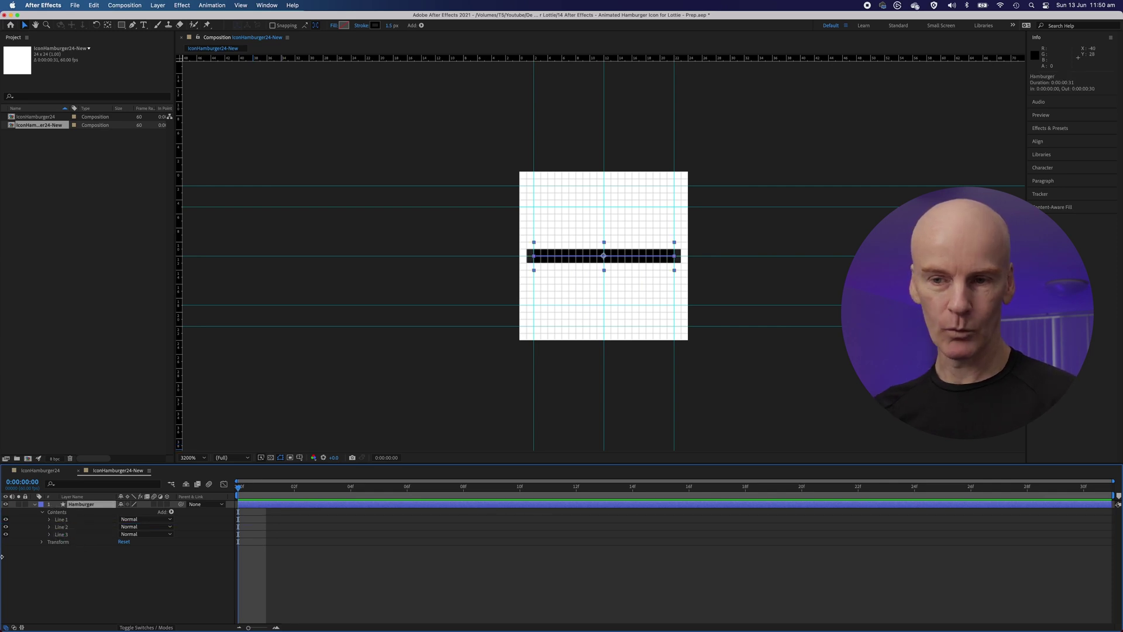
pyautogui.click(58, 521)
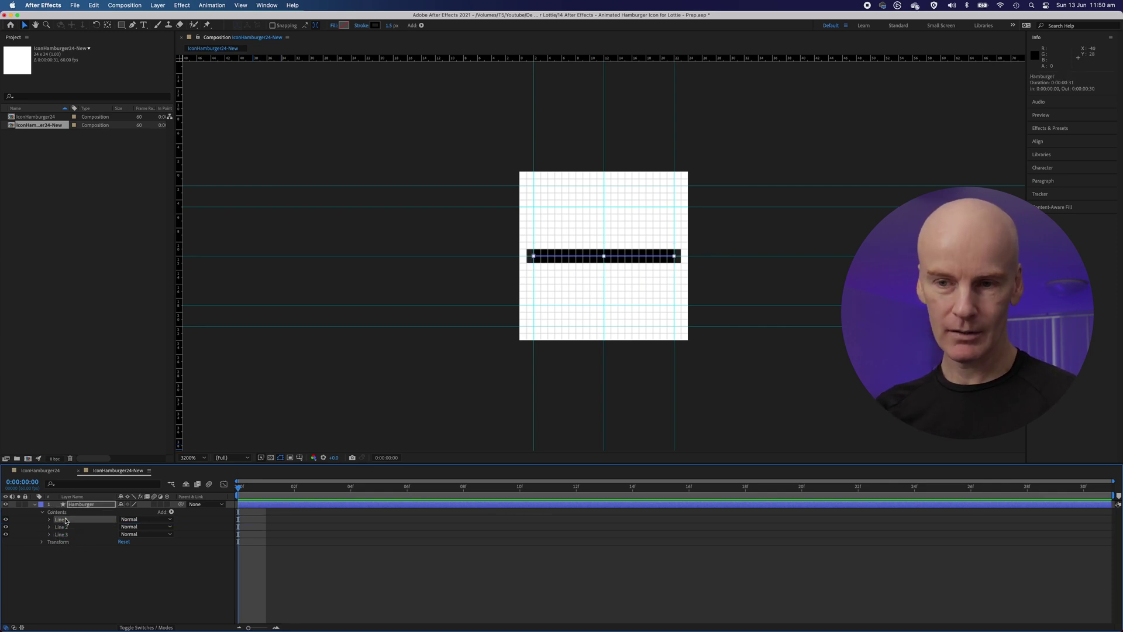
pyautogui.click(5, 534)
pyautogui.moveTo(614, 257); pyautogui.dragTo(614, 211)
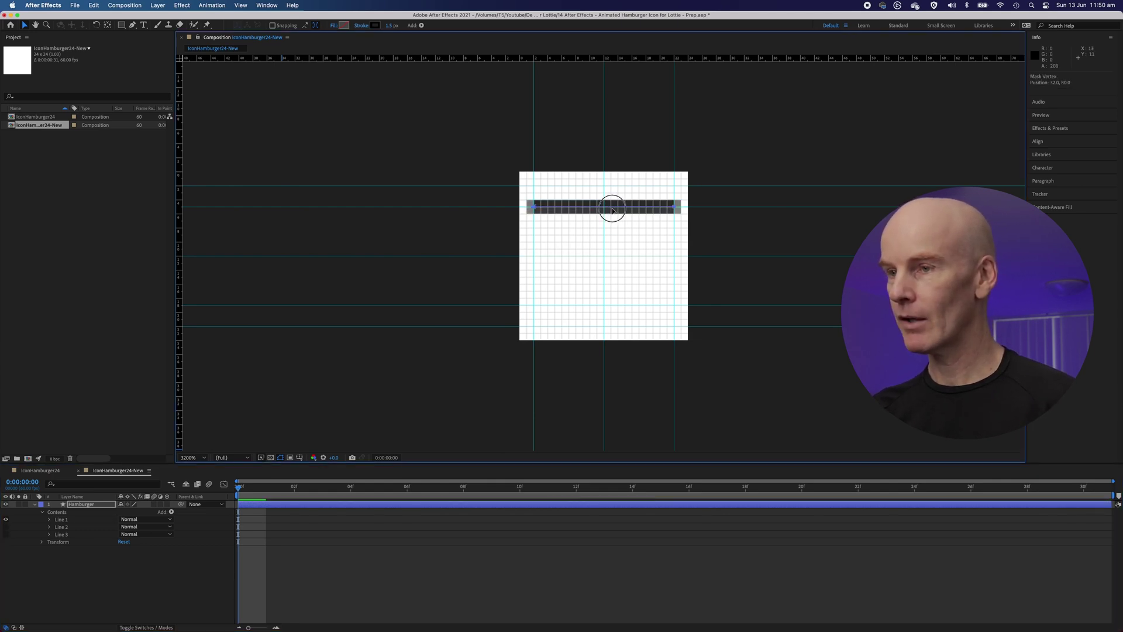
pyautogui.click(6, 527)
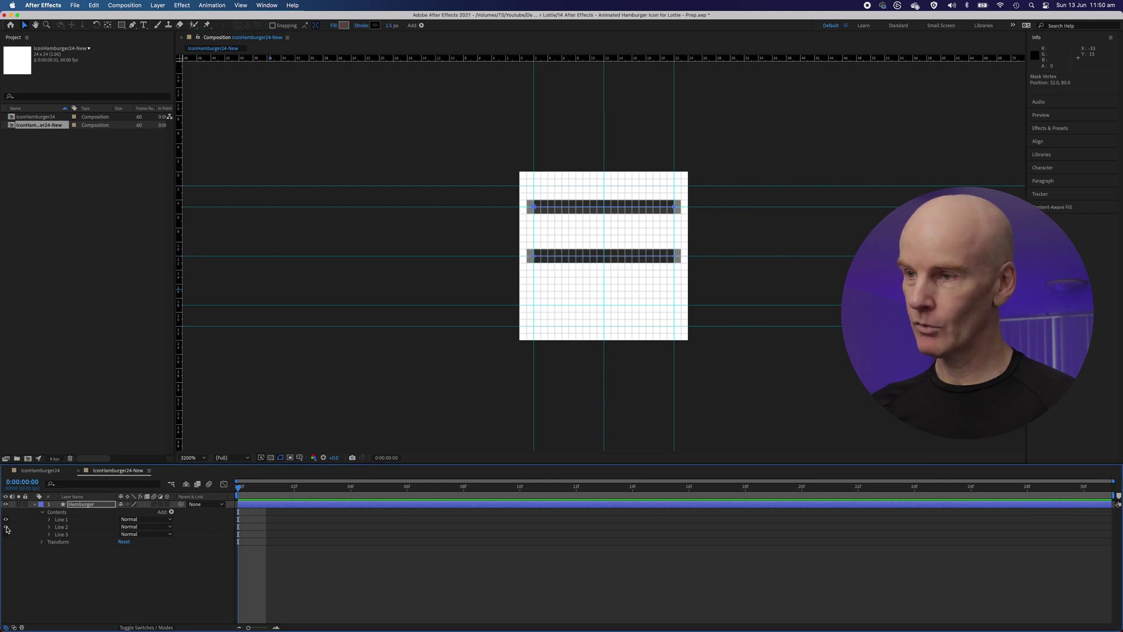
pyautogui.click(6, 527)
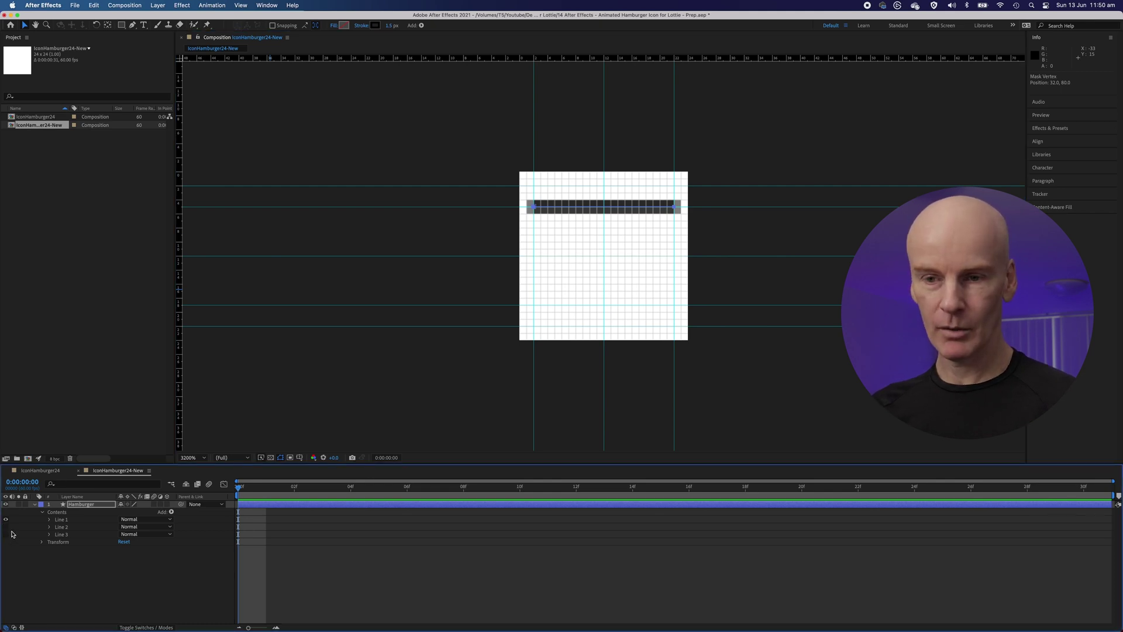
pyautogui.click(5, 534)
pyautogui.click(604, 256)
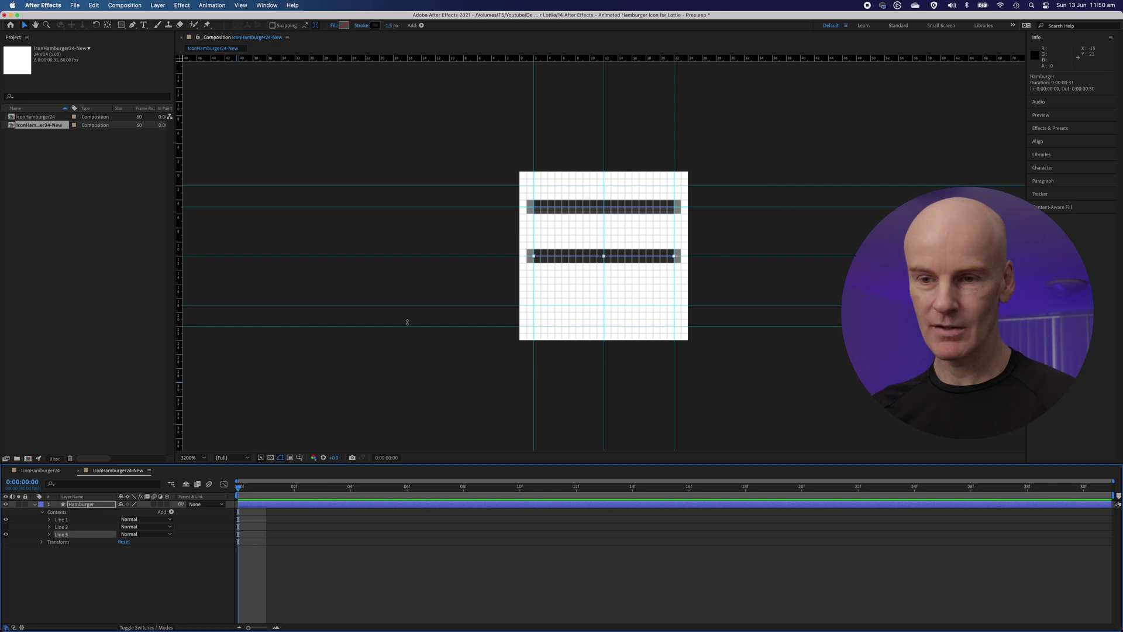
pyautogui.moveTo(574, 258); pyautogui.dragTo(572, 304)
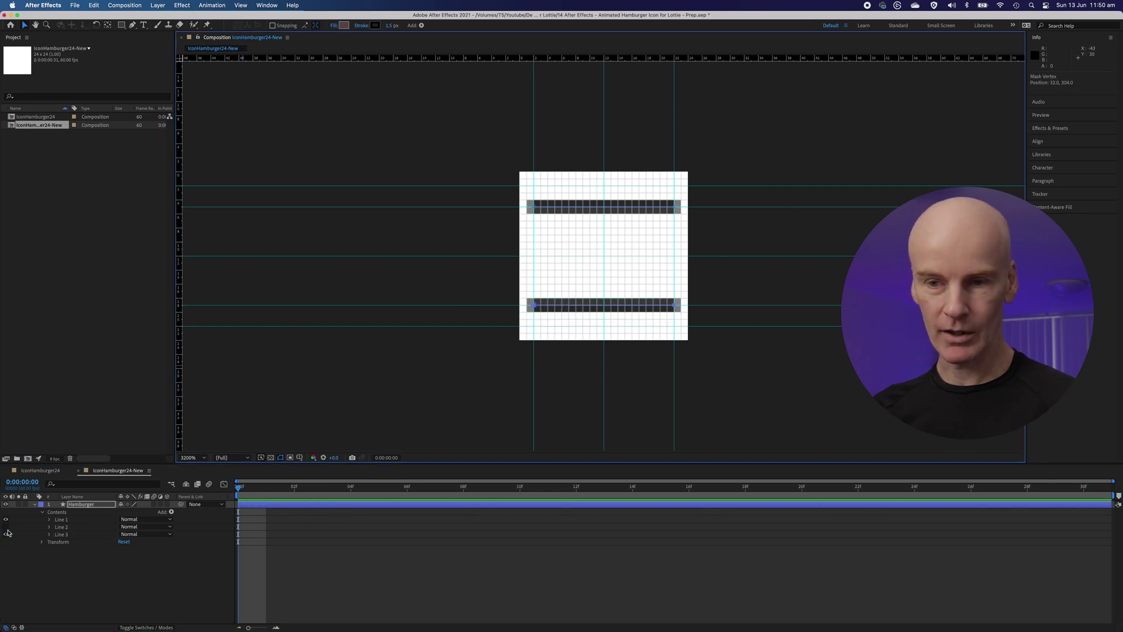
pyautogui.click(6, 528)
pyautogui.click(418, 356)
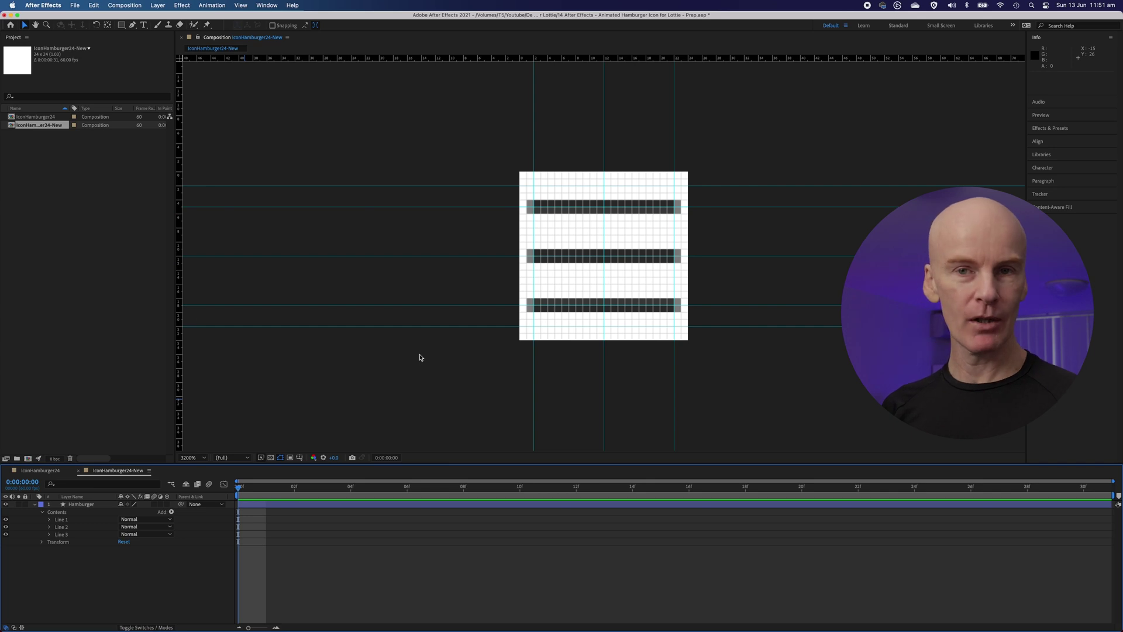
# Keyframe Line 2's Path at 0:00:00:00 and add a second path keyframe at 0:00:00:20.
pyautogui.click(324, 508)
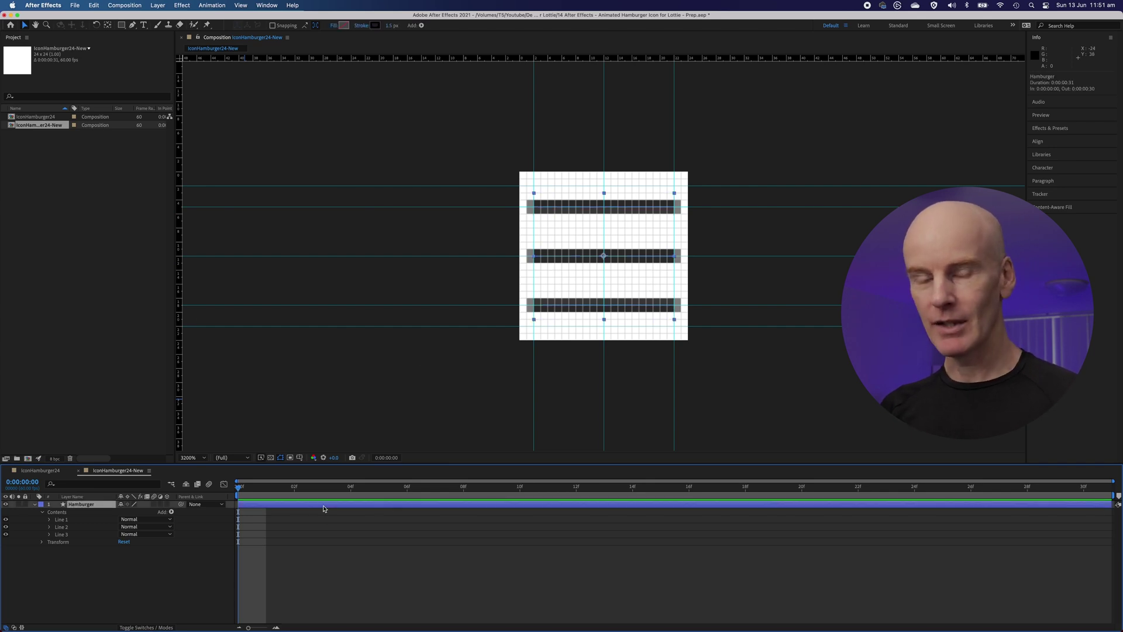
pyautogui.click(62, 527)
pyautogui.click(49, 528)
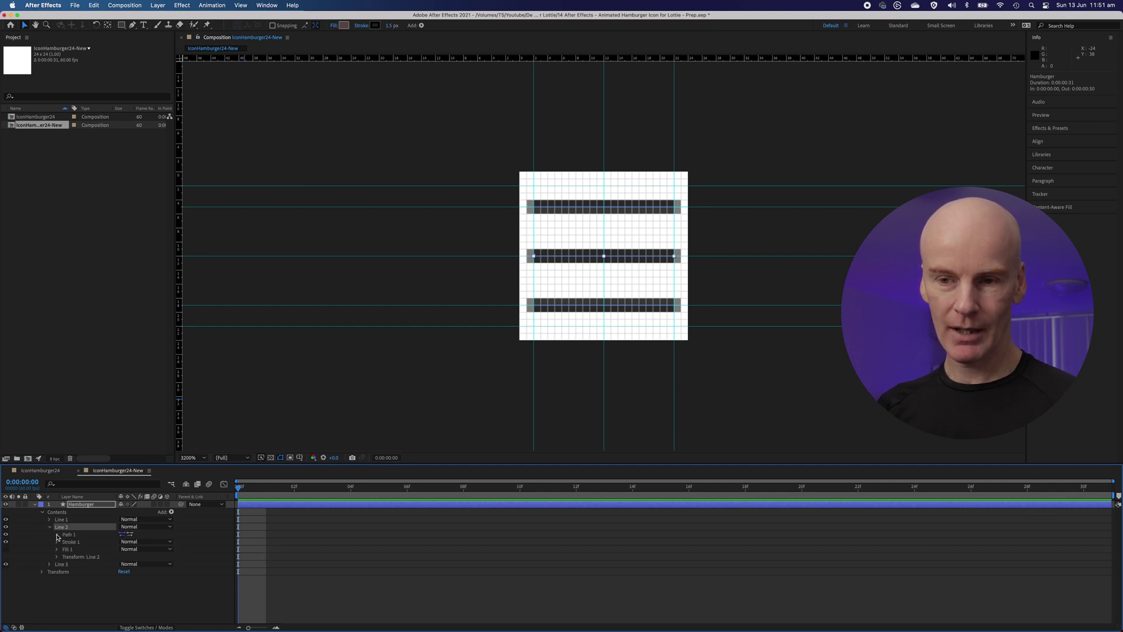
pyautogui.click(56, 535)
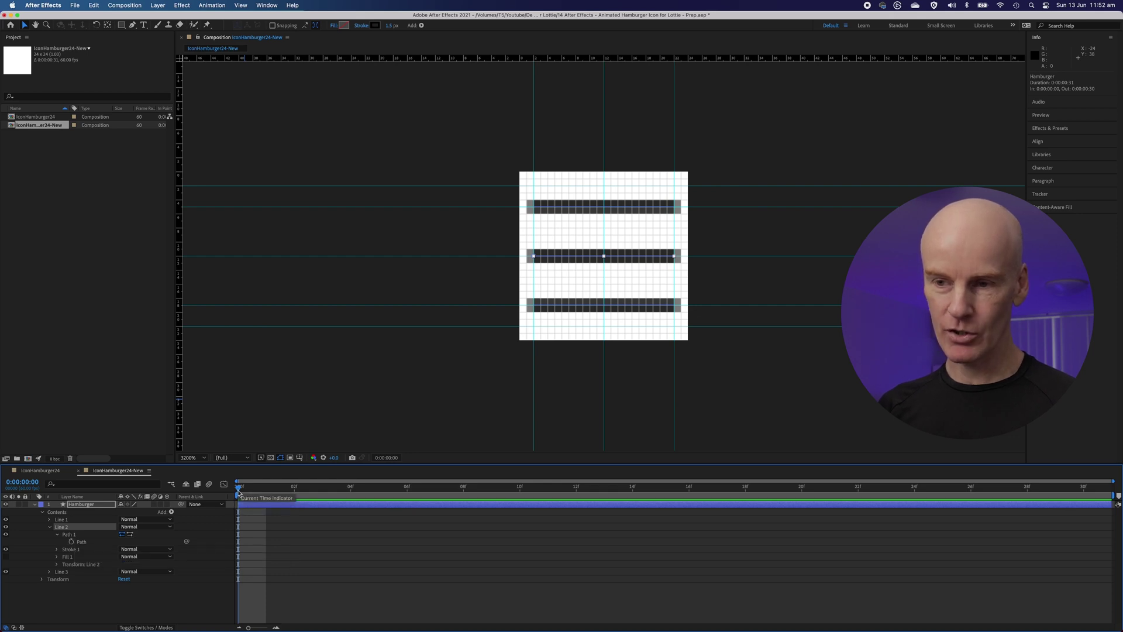
pyautogui.click(72, 542)
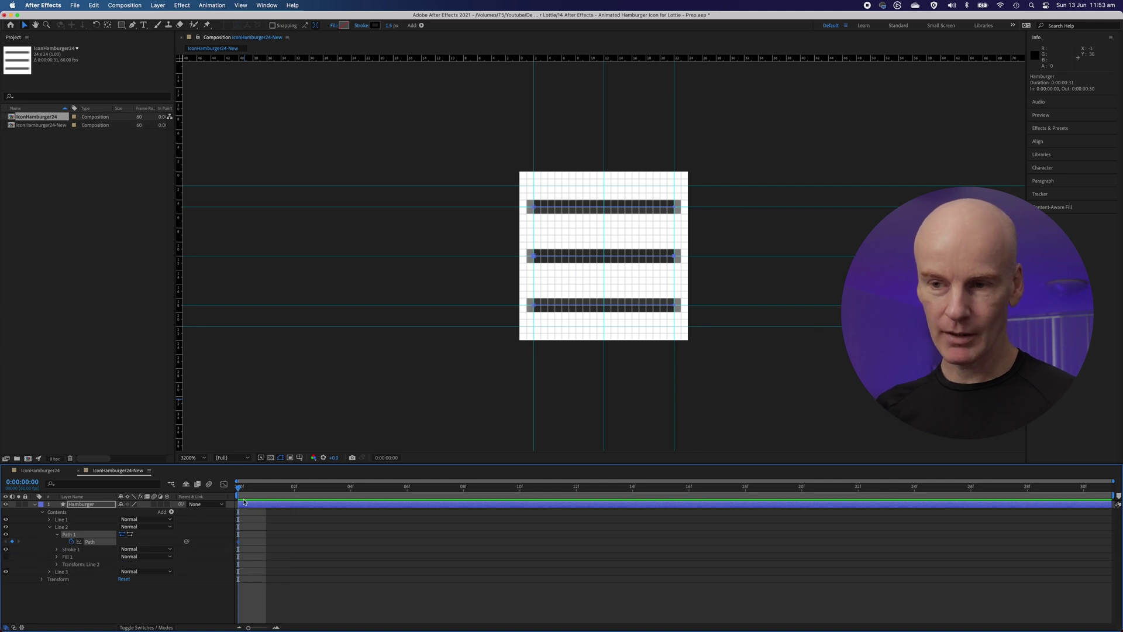
pyautogui.moveTo(241, 489); pyautogui.dragTo(759, 511)
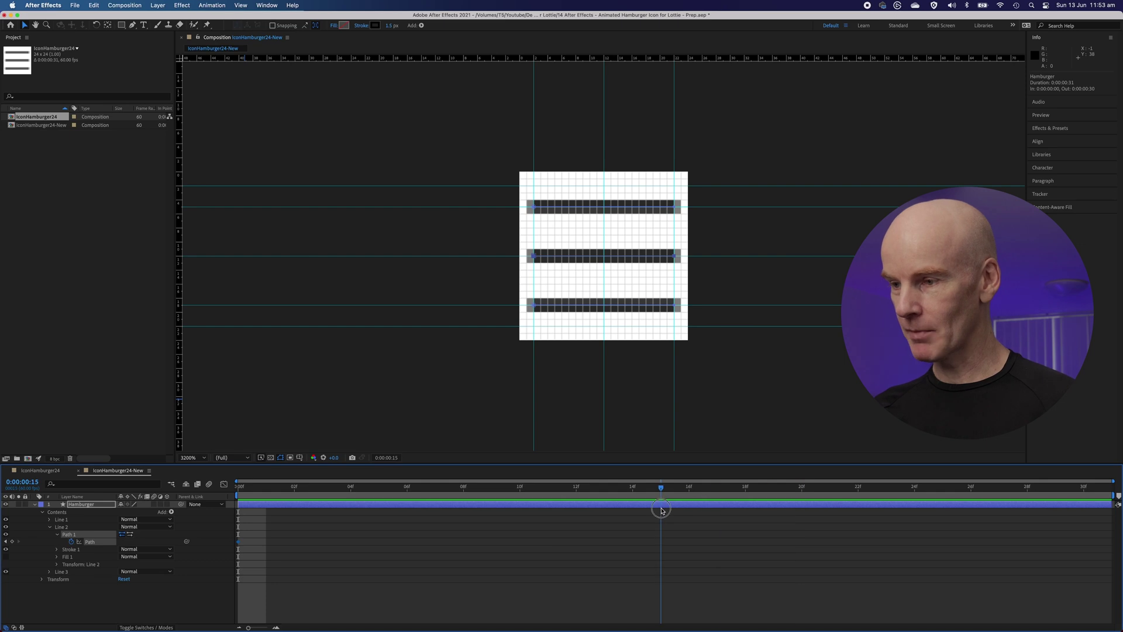
pyautogui.moveTo(661, 510); pyautogui.dragTo(802, 508)
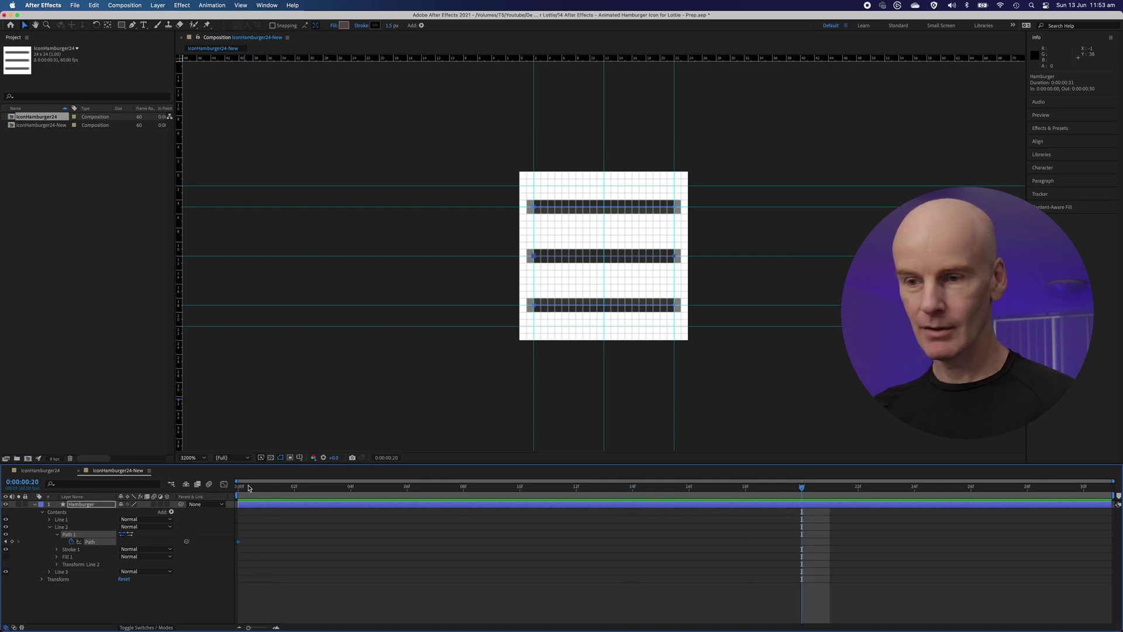
pyautogui.click(248, 486)
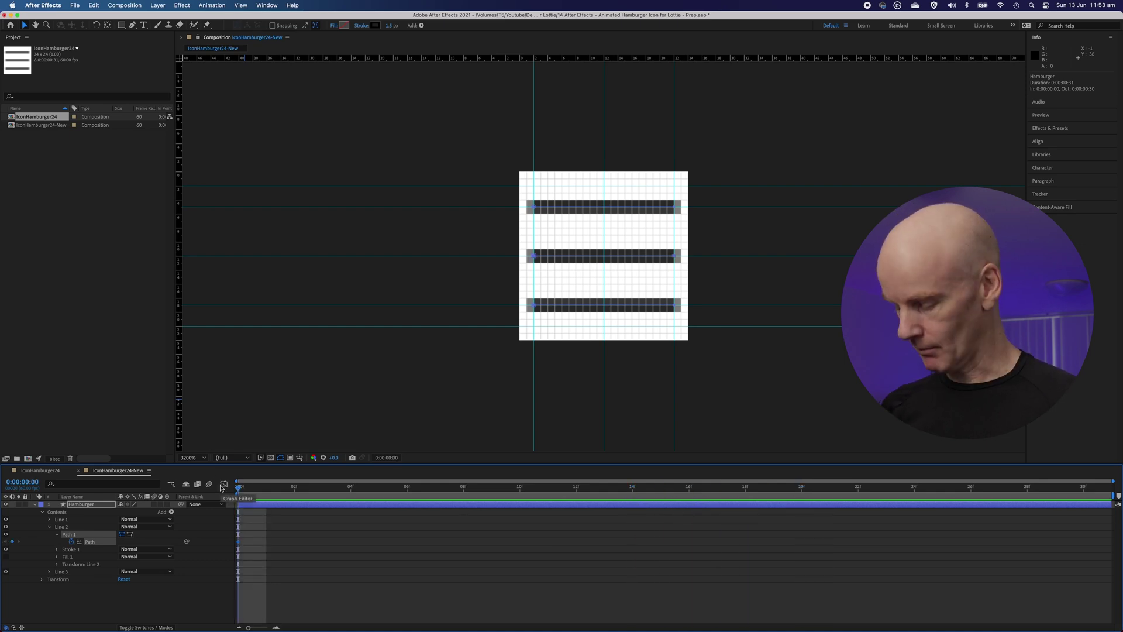
pyautogui.hotkey('shift', 'pagedown')
pyautogui.hotkey('shift', 'pagedown')
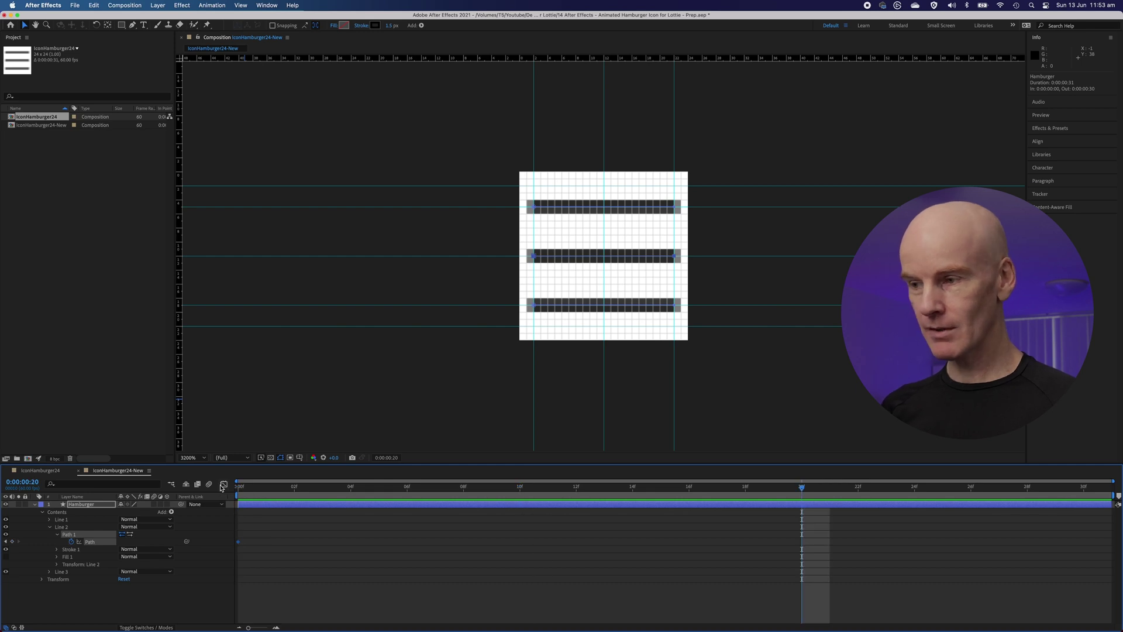
pyautogui.click(11, 541)
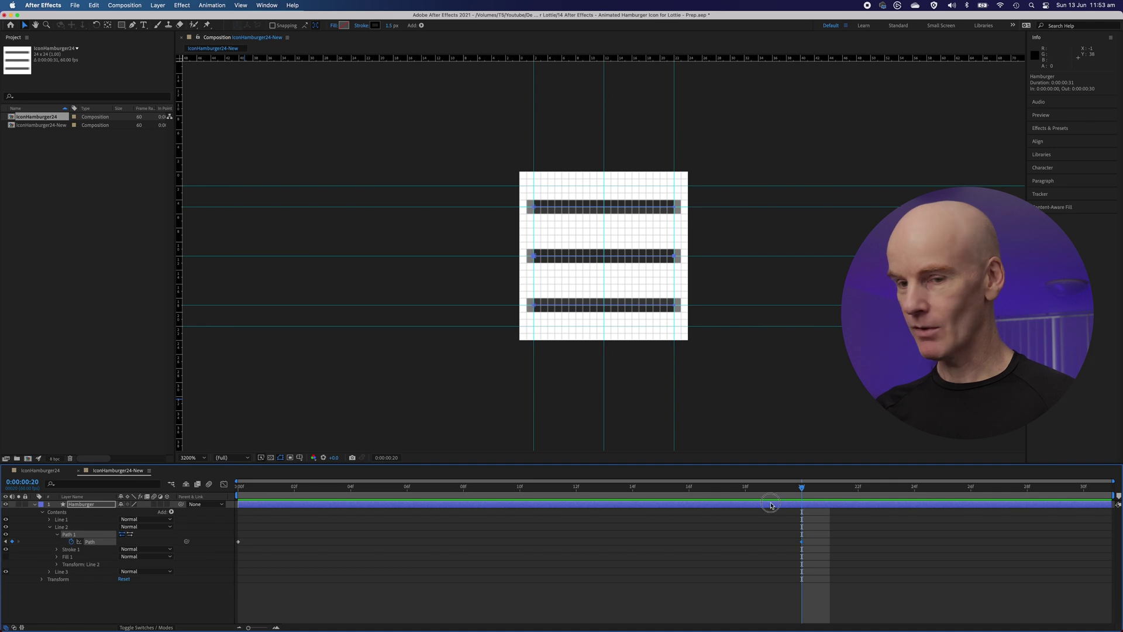
# At 0:00:00:20, drag the middle bar's left vertex onto its right end.
pyautogui.click(48, 528)
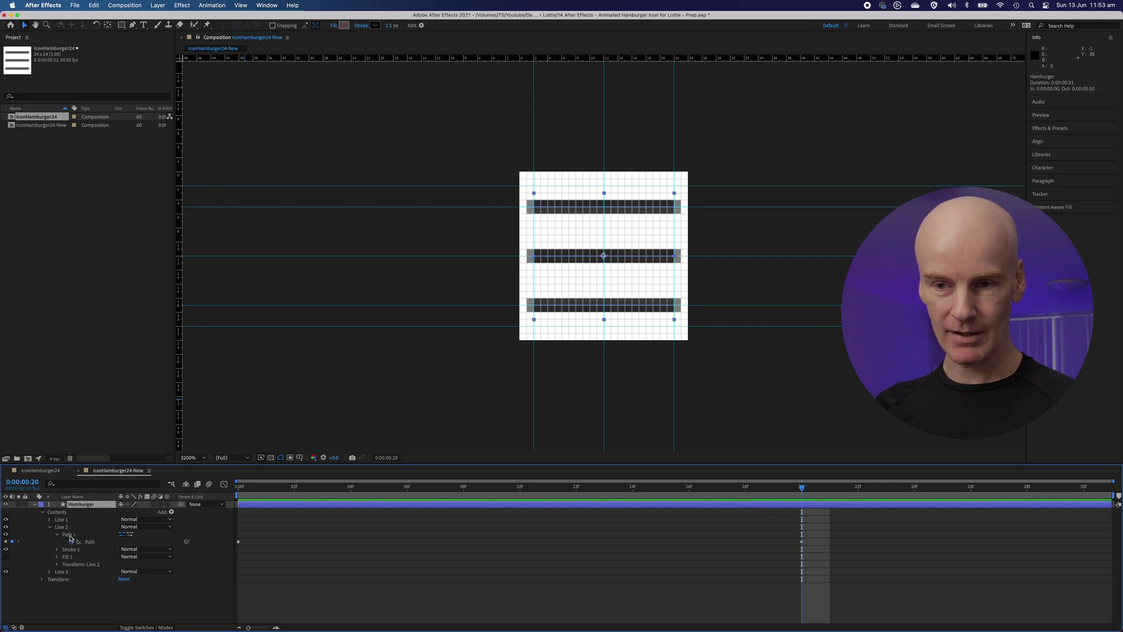
pyautogui.click(71, 535)
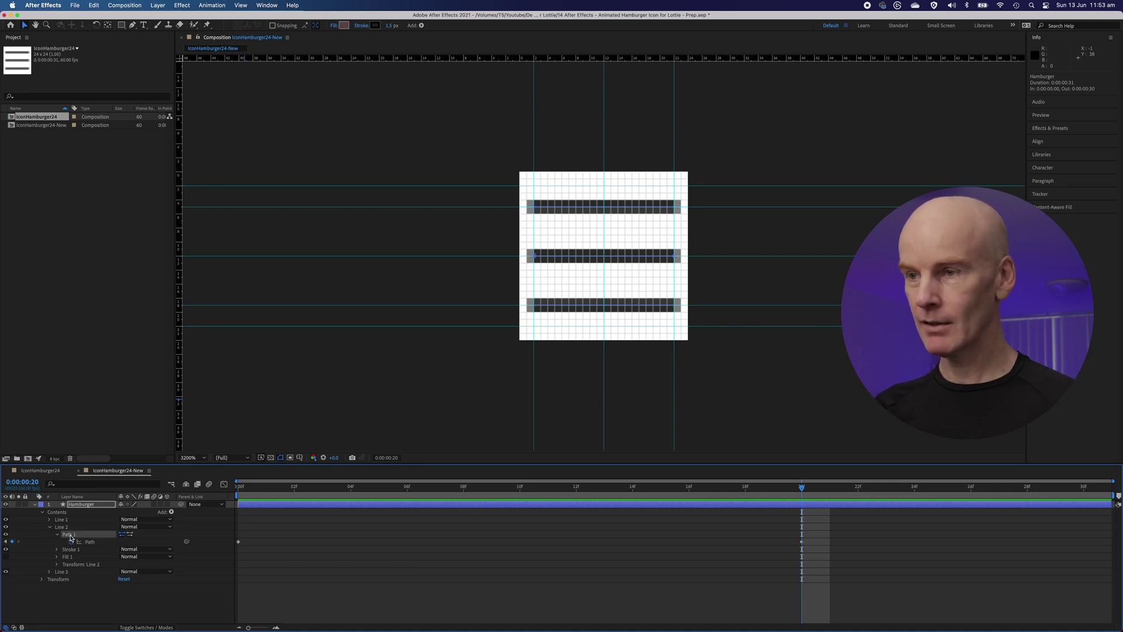
pyautogui.moveTo(494, 234); pyautogui.dragTo(577, 292)
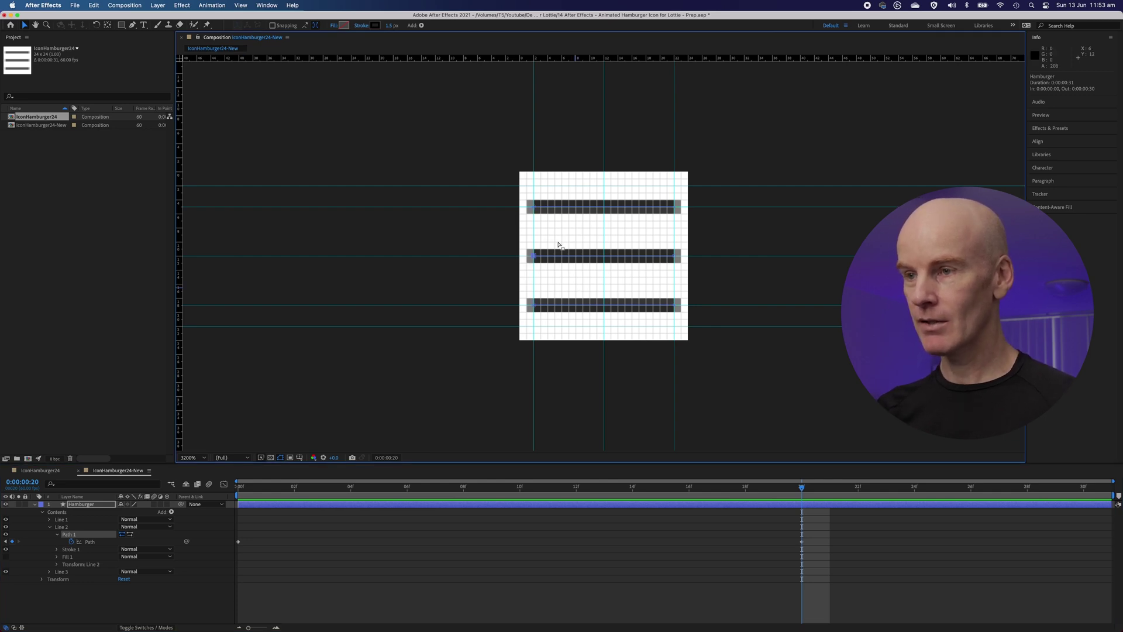
pyautogui.moveTo(536, 258); pyautogui.dragTo(675, 258)
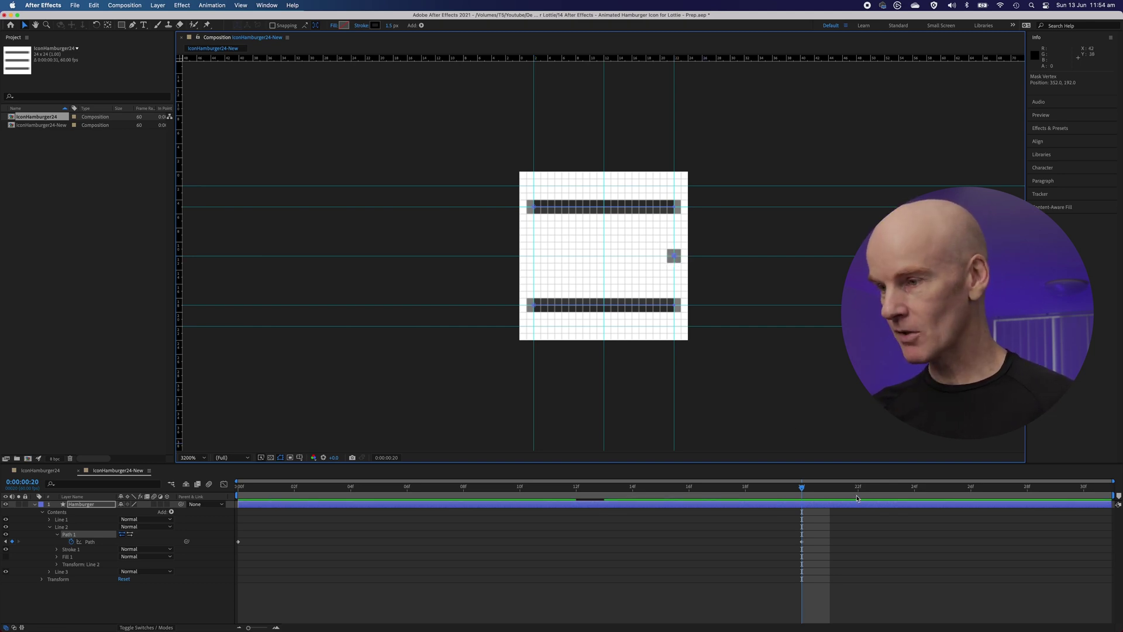
# Keyframe Line 2's opacity from 100% at frame 18 to 0% at frame 20, then go back to frame 0.
pyautogui.click(786, 508)
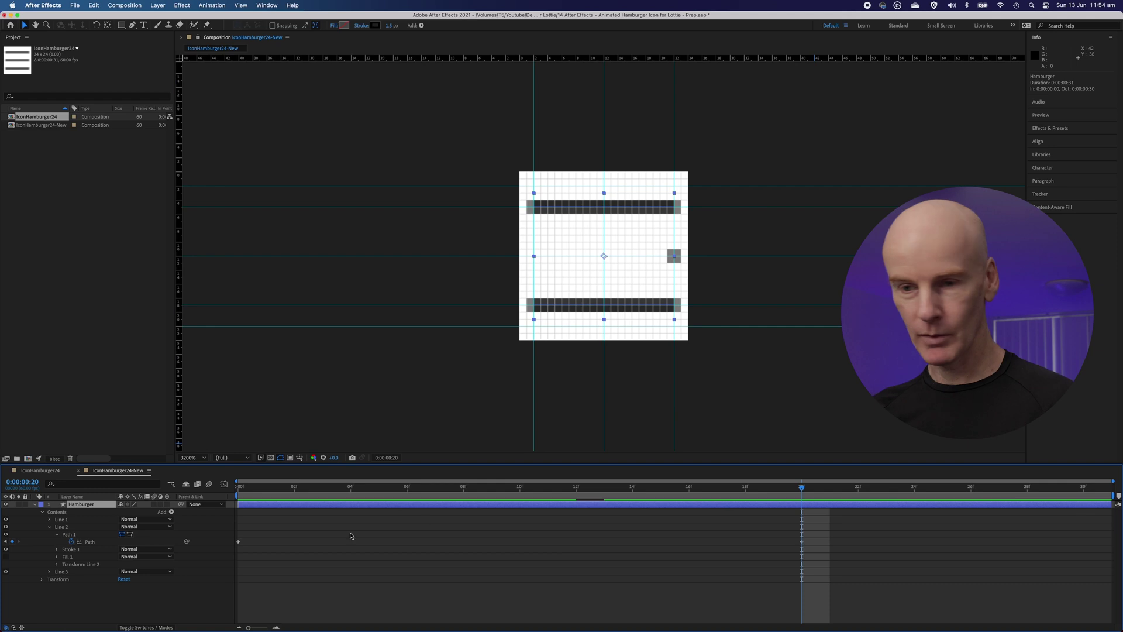
pyautogui.click(57, 565)
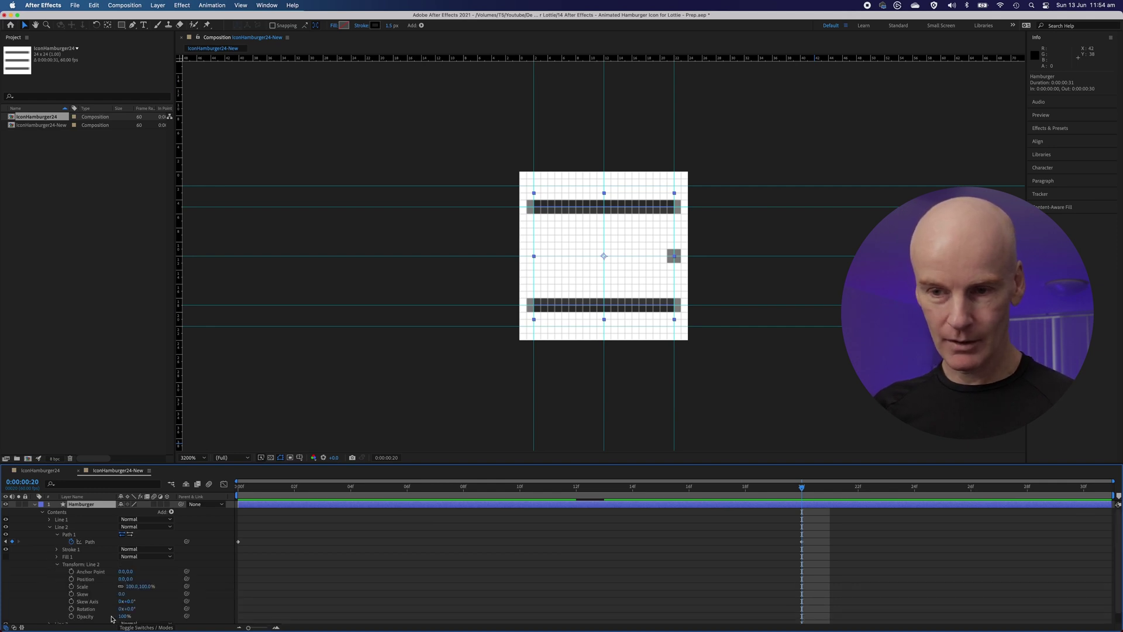
pyautogui.click(71, 617)
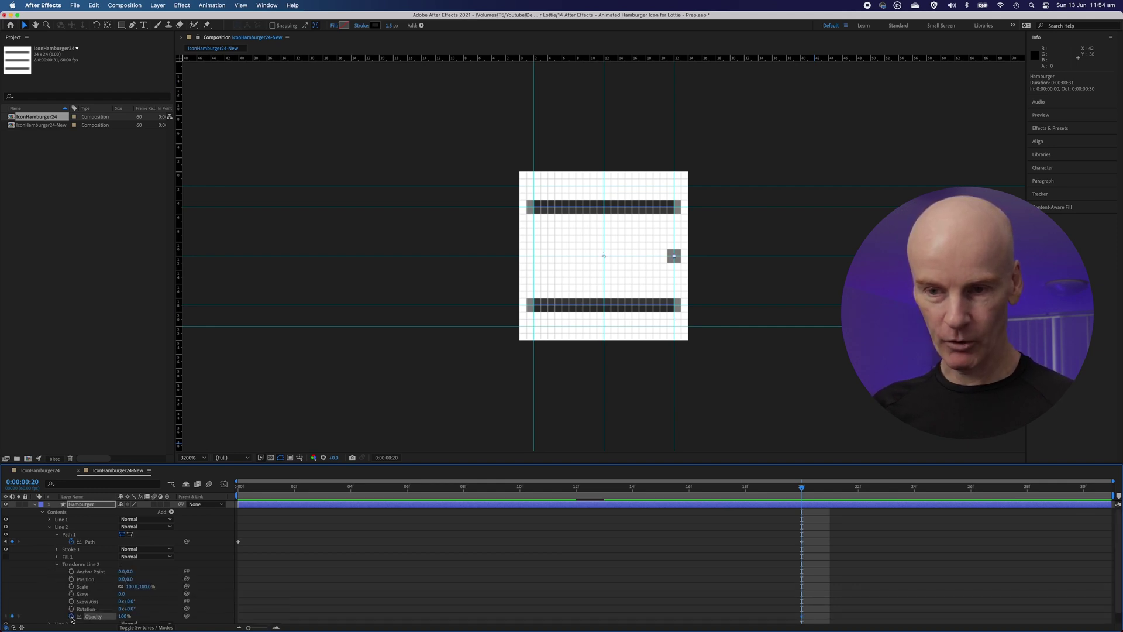
pyautogui.click(745, 486)
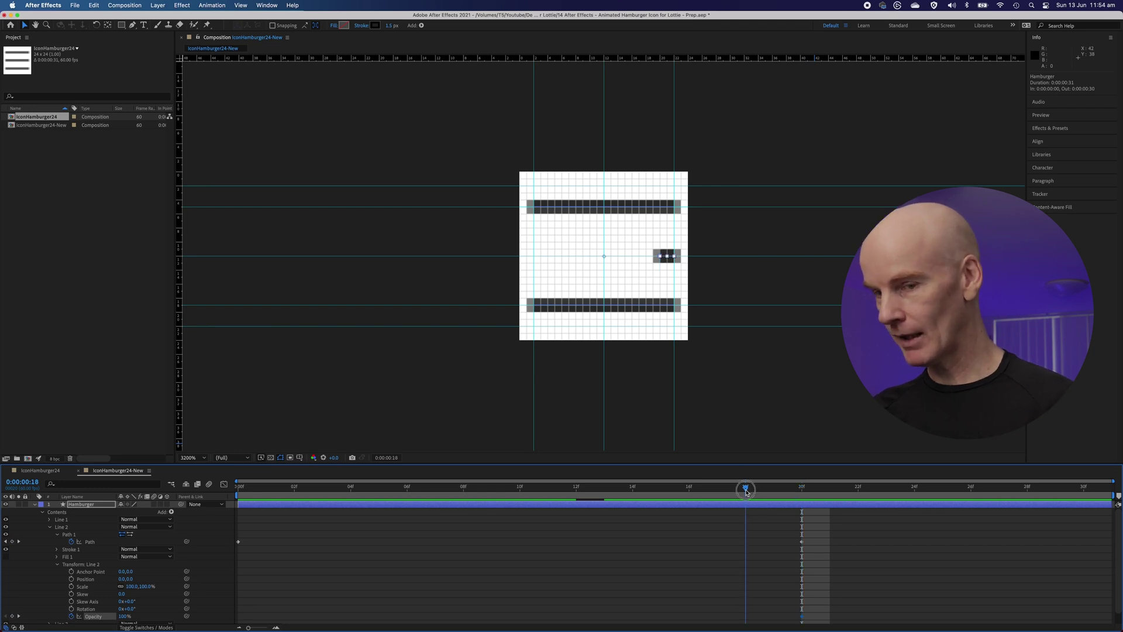
pyautogui.click(801, 486)
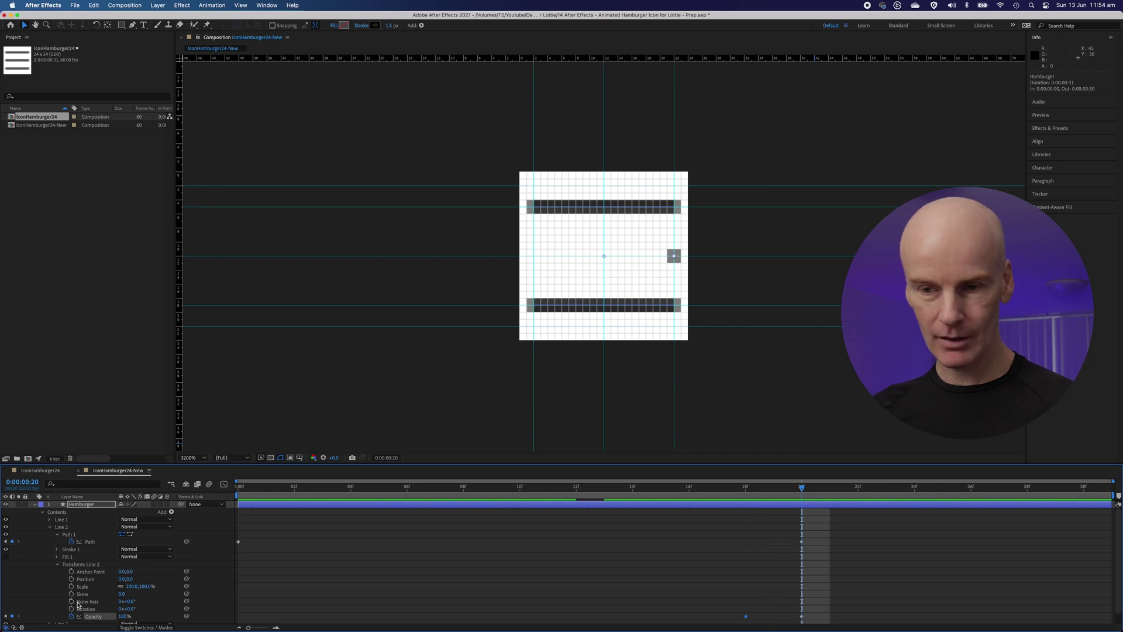
pyautogui.moveTo(125, 619); pyautogui.dragTo(24, 613)
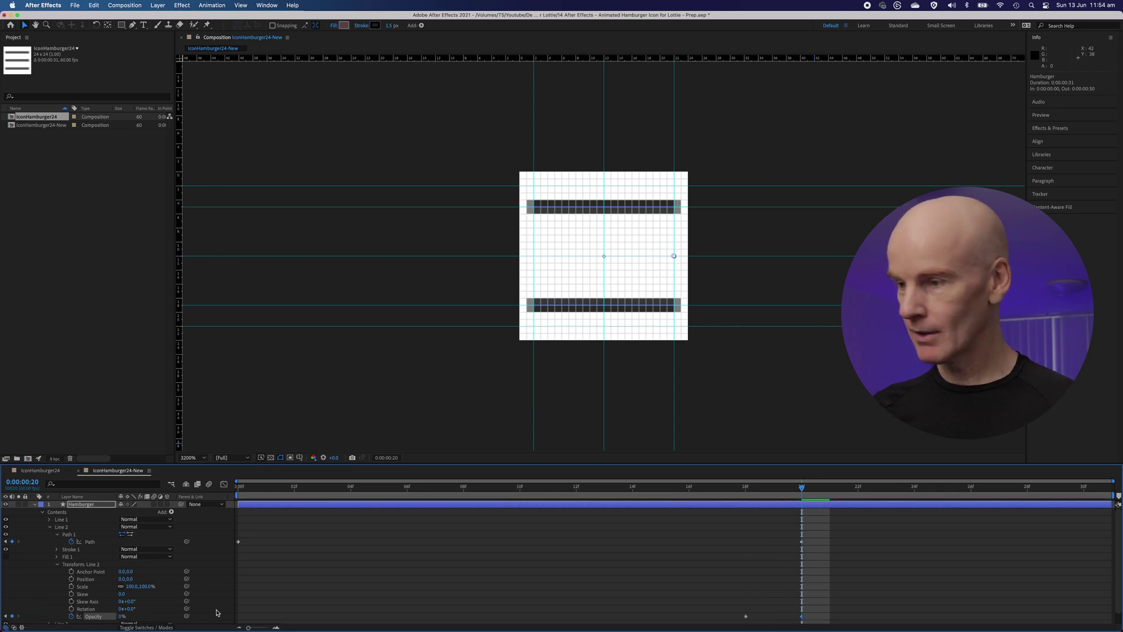
pyautogui.click(759, 490)
pyautogui.moveTo(759, 491); pyautogui.dragTo(783, 514)
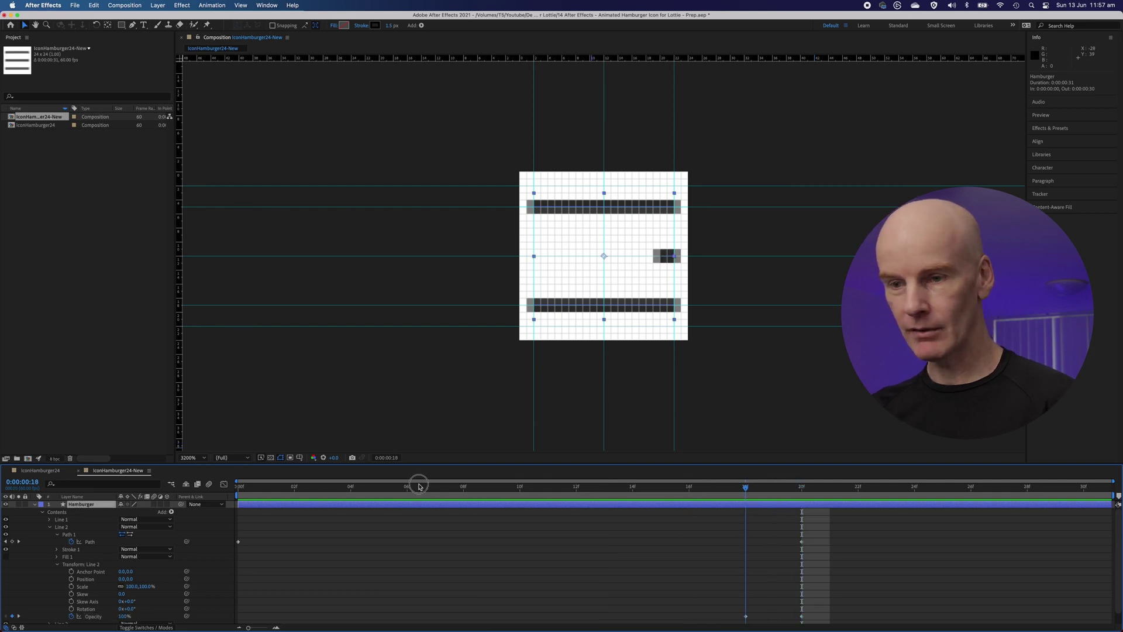
pyautogui.press('Home')
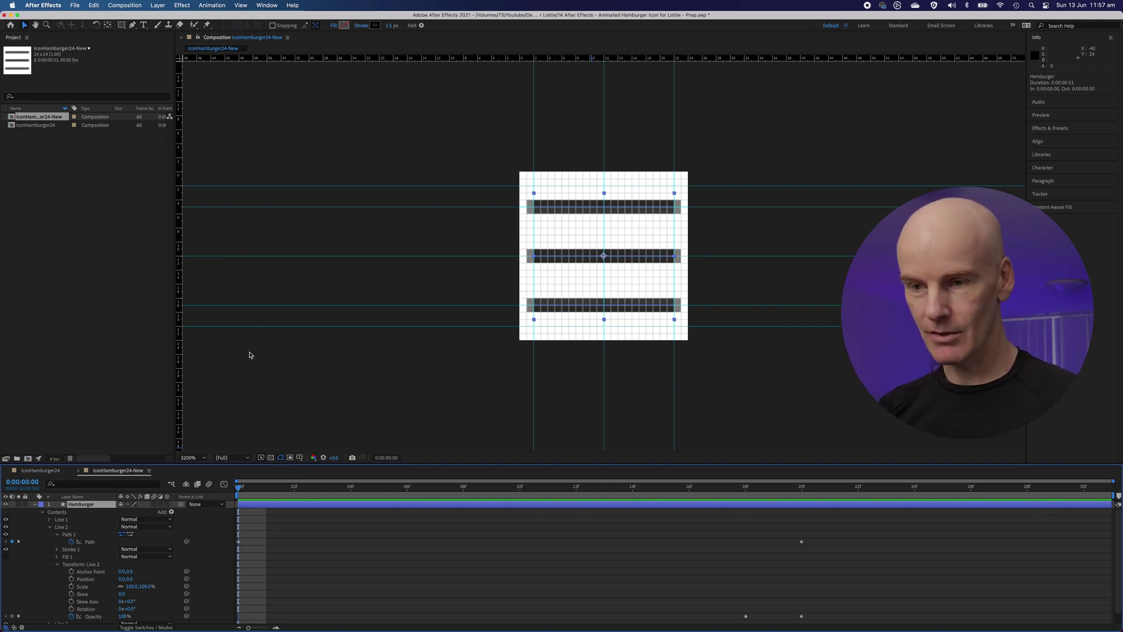
# Keyframe Line 1's path at 0f and reshape it at 20f into a bottom-left to top-right diagonal.
pyautogui.click(50, 527)
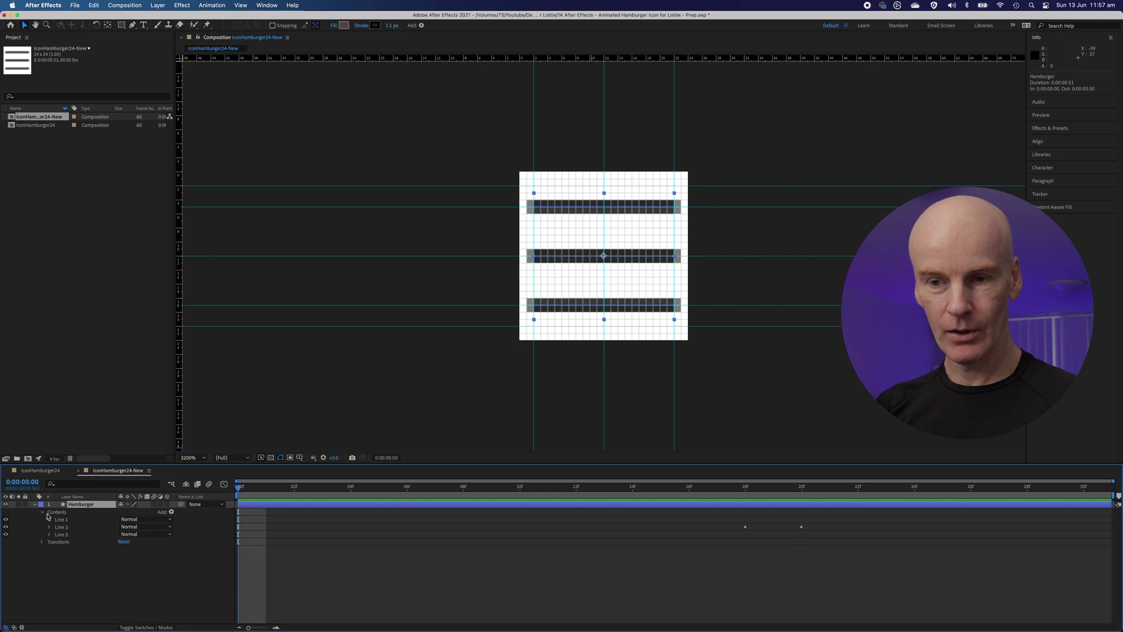
pyautogui.click(49, 519)
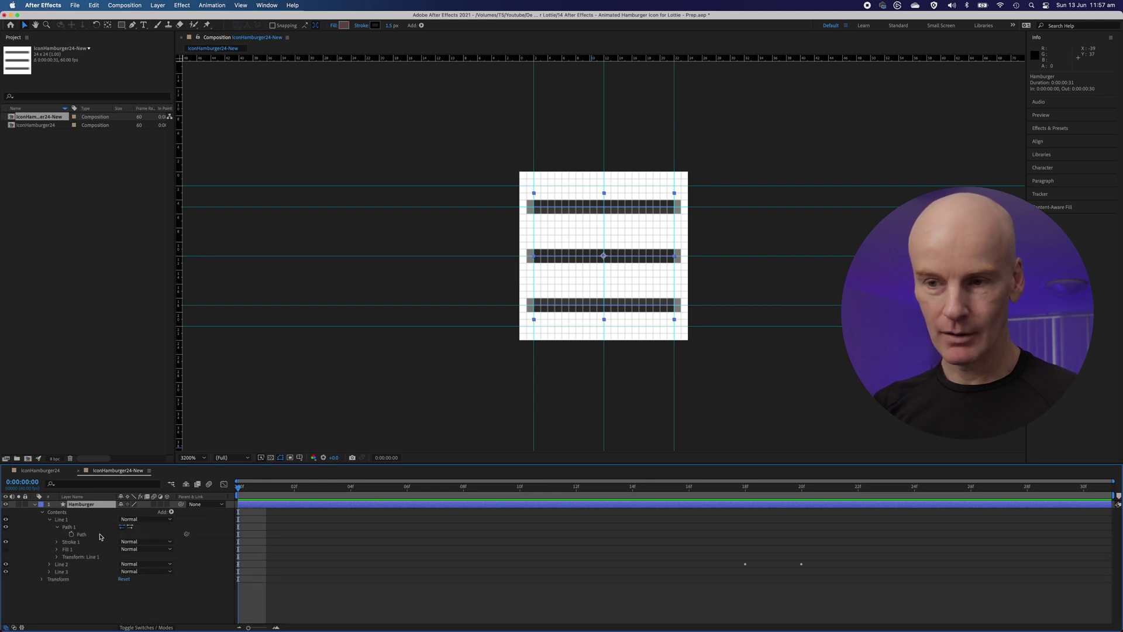
pyautogui.click(69, 527)
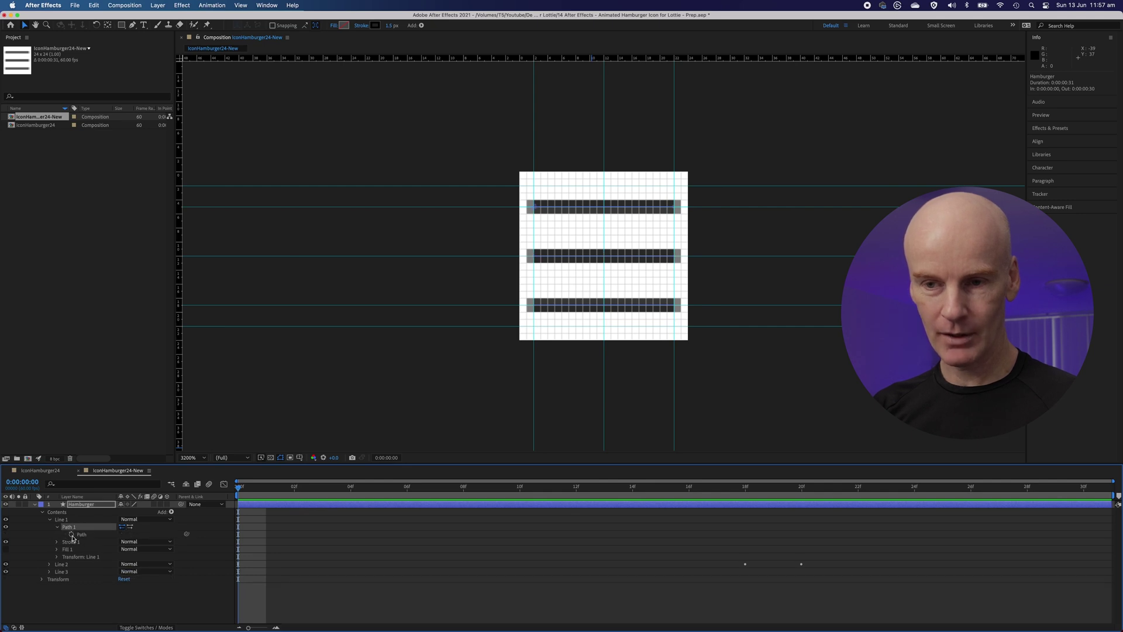
pyautogui.click(72, 534)
pyautogui.moveTo(261, 489); pyautogui.dragTo(800, 509)
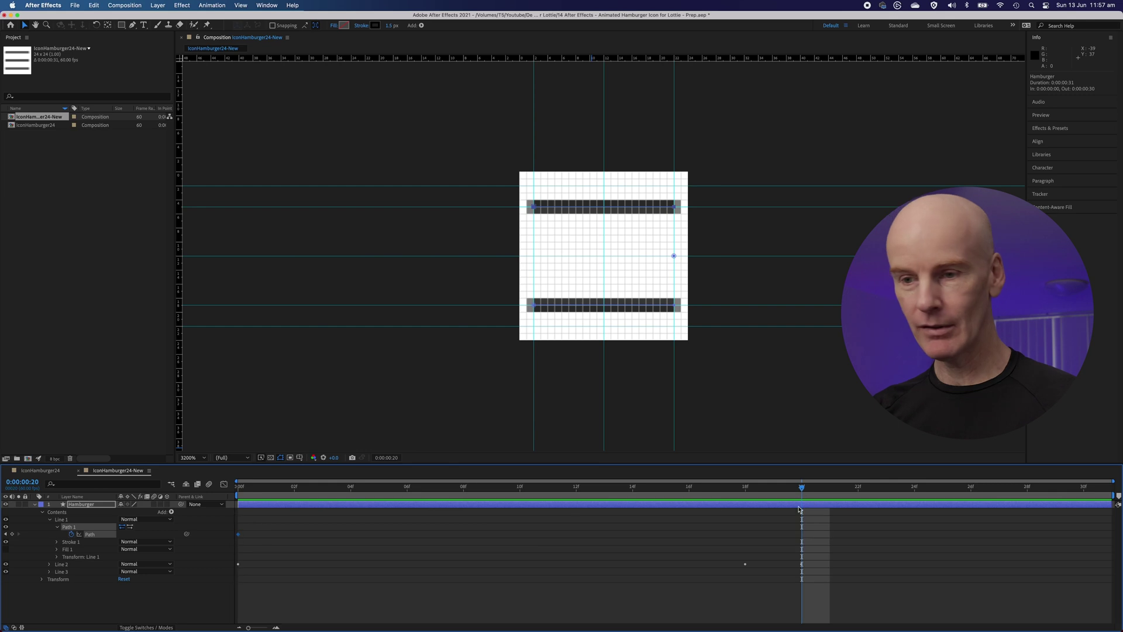
pyautogui.click(12, 535)
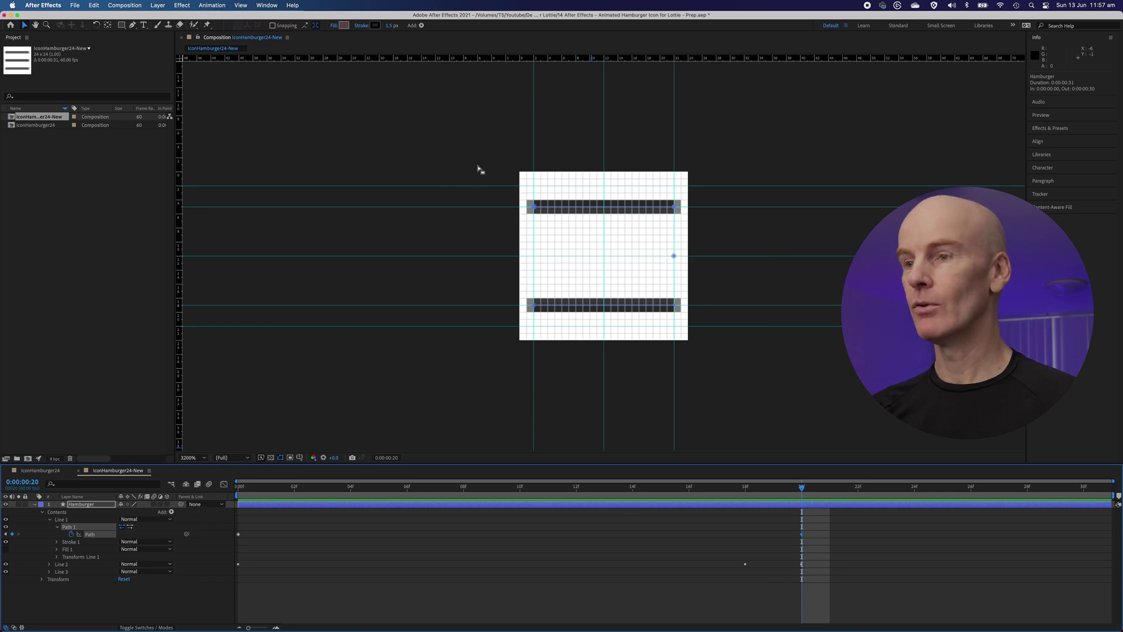
pyautogui.moveTo(479, 170); pyautogui.dragTo(535, 331)
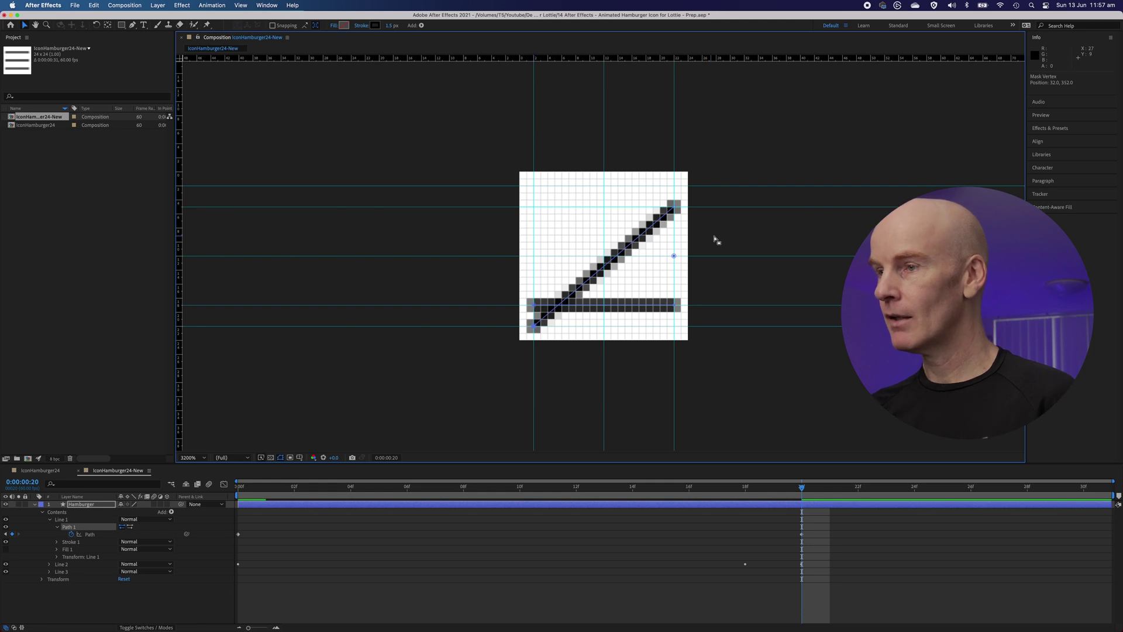
pyautogui.moveTo(714, 241); pyautogui.dragTo(674, 187)
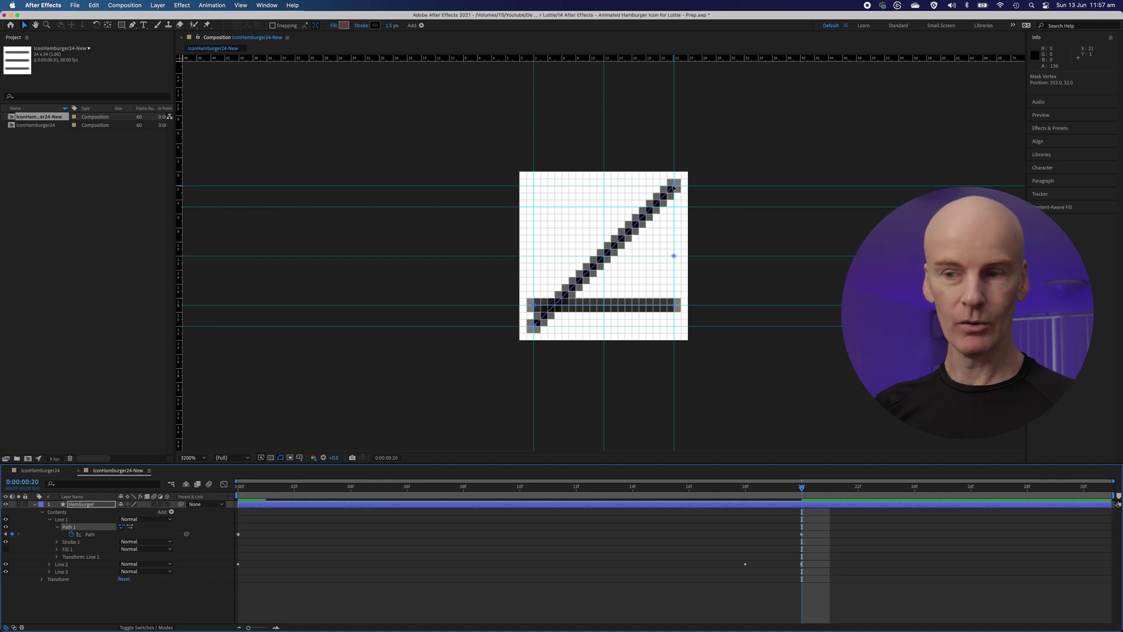
pyautogui.click(249, 507)
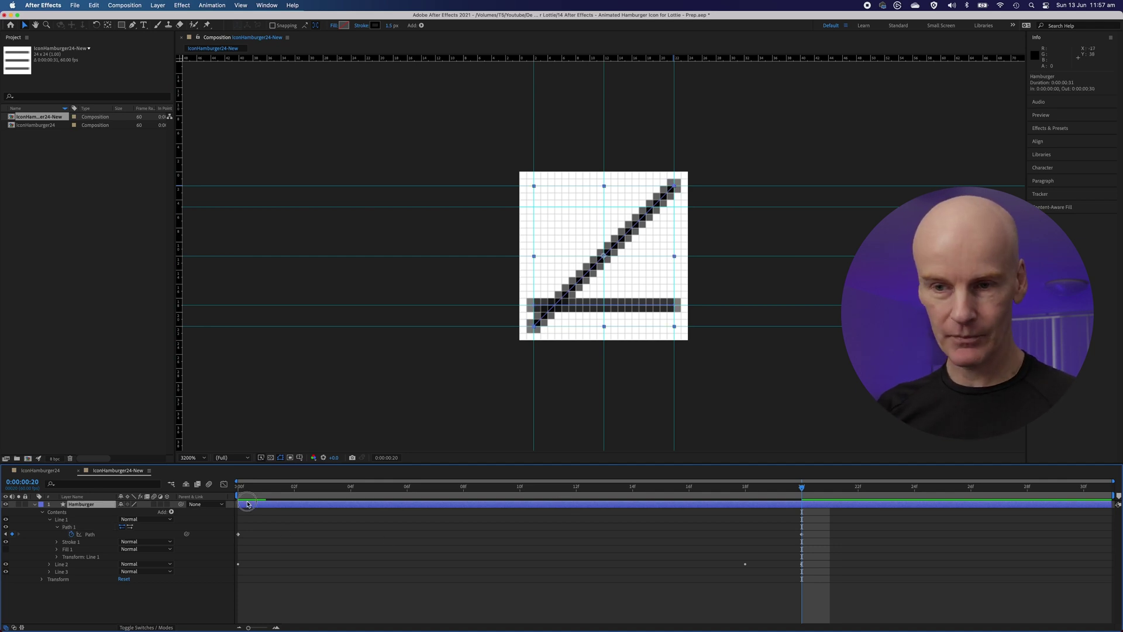
pyautogui.click(49, 520)
# Keyframe Line 3's path at 0f, then move its left end to the top-left corner at 20f.
pyautogui.click(49, 535)
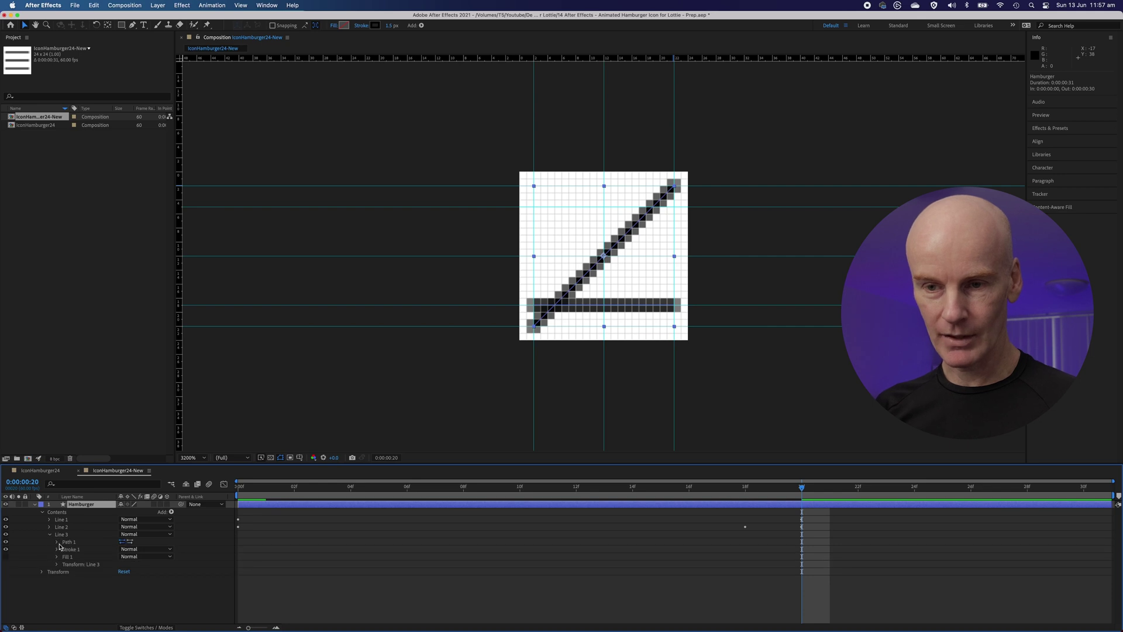
pyautogui.click(58, 543)
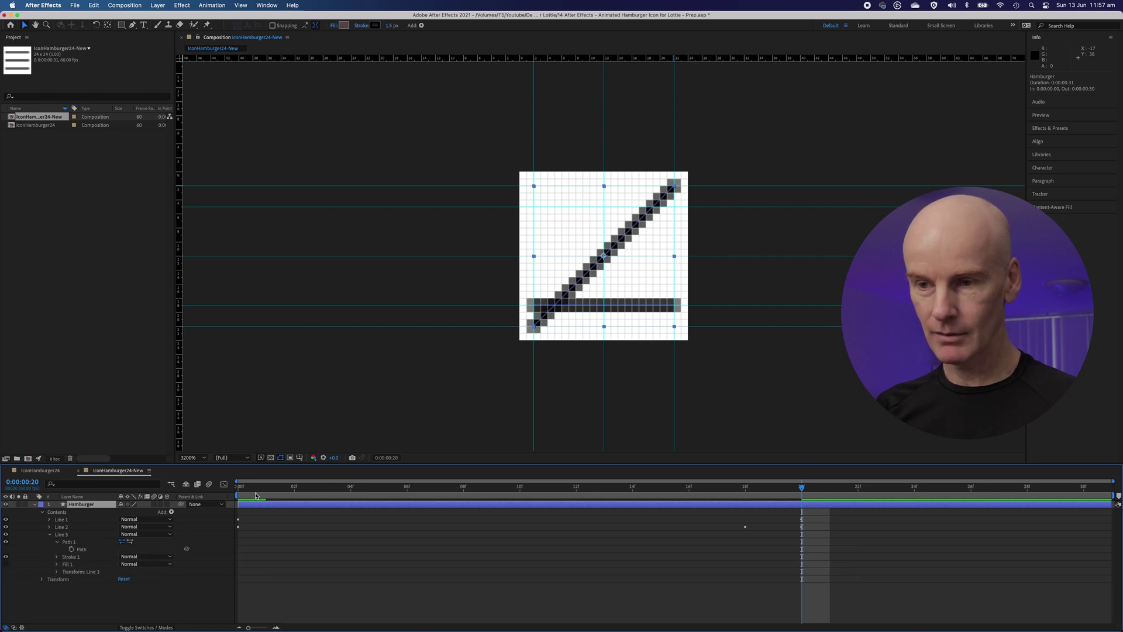
pyautogui.press('Home')
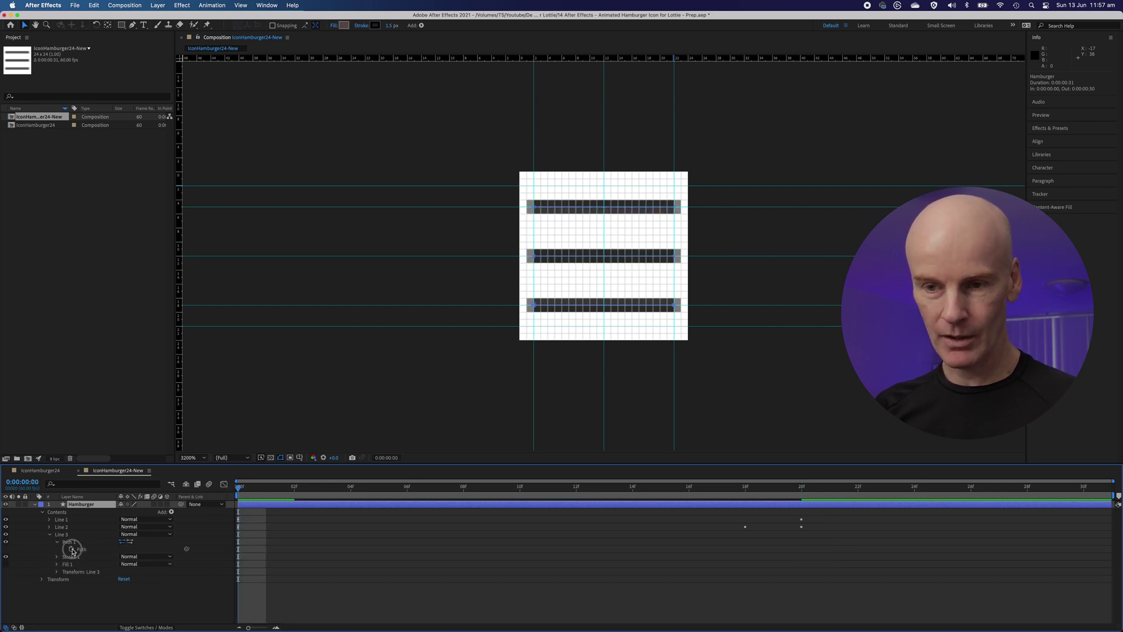
pyautogui.click(71, 549)
pyautogui.moveTo(317, 489); pyautogui.dragTo(803, 508)
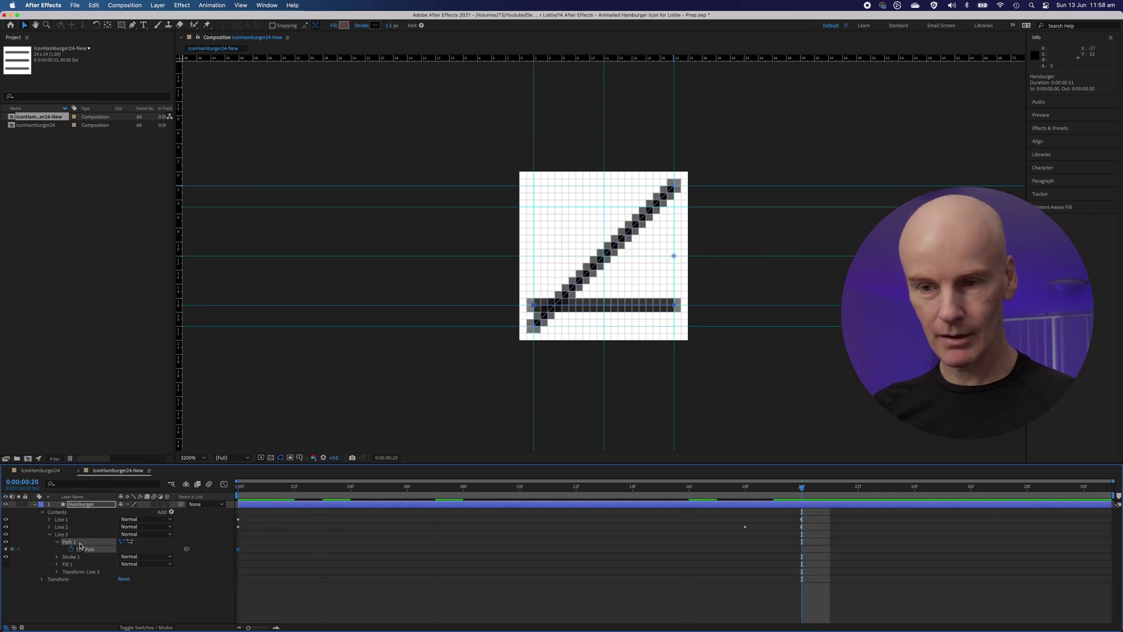
pyautogui.click(531, 302)
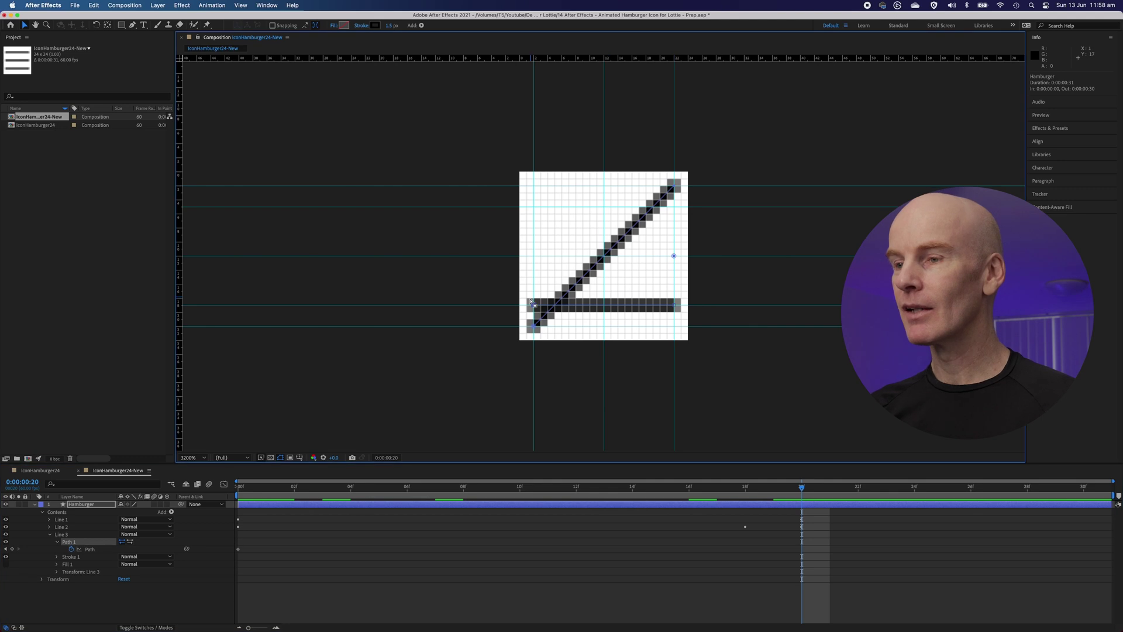
pyautogui.moveTo(533, 305); pyautogui.dragTo(533, 185)
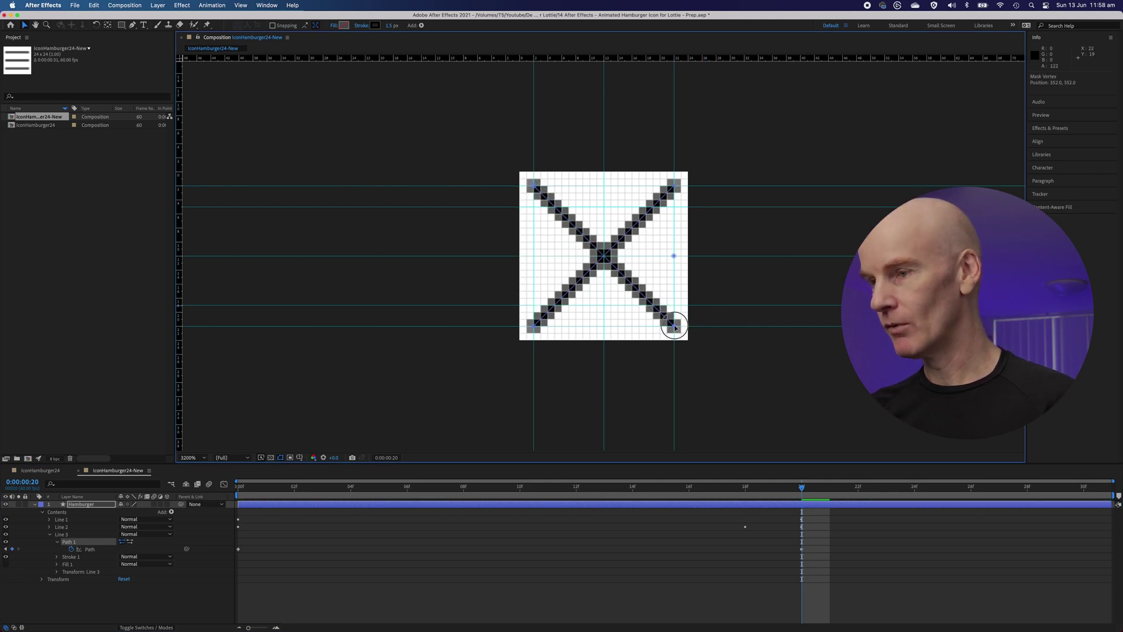
pyautogui.click(654, 563)
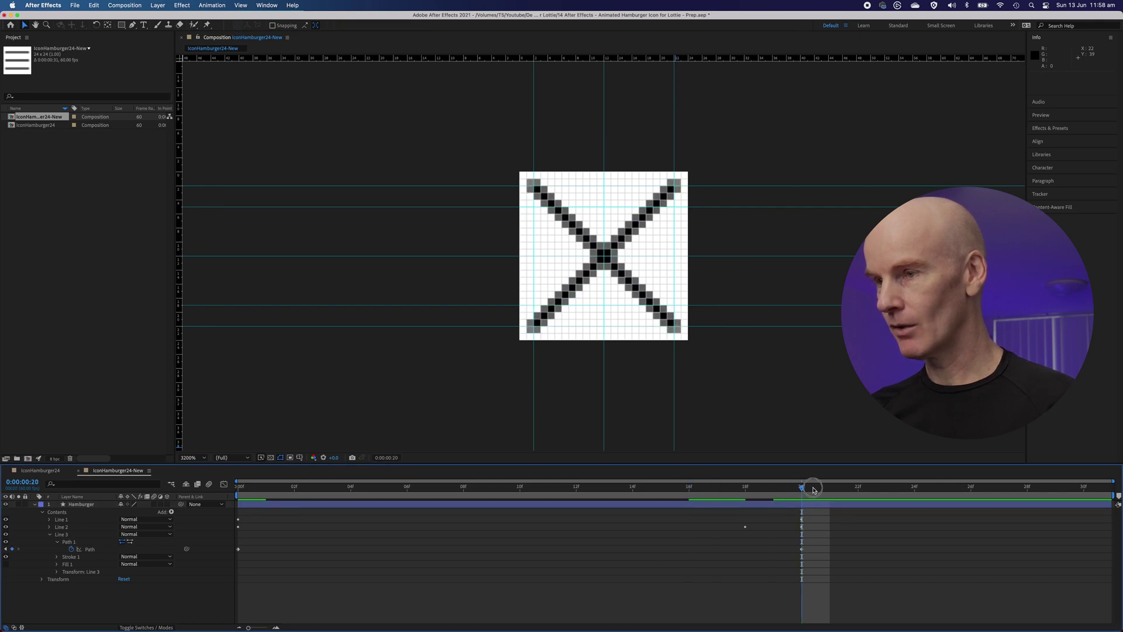
pyautogui.moveTo(802, 487); pyautogui.dragTo(246, 496)
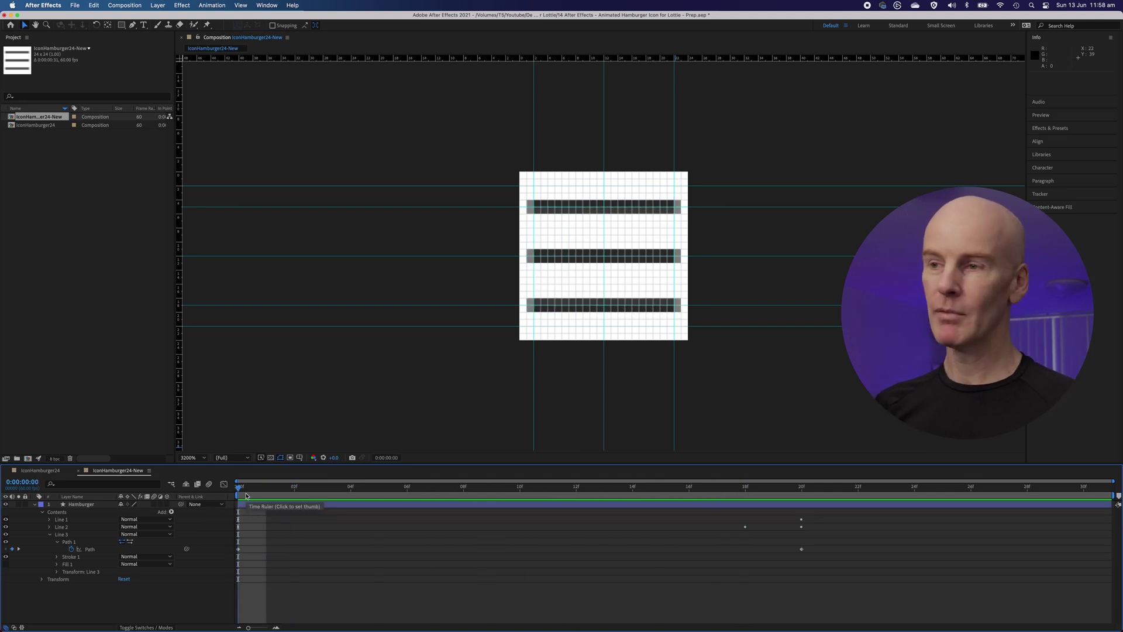
# Reposition the Line 3 and Line 1 path keyframes to 0:00:00:10 and 0:00:00:30.
pyautogui.click(249, 525)
pyautogui.click(251, 505)
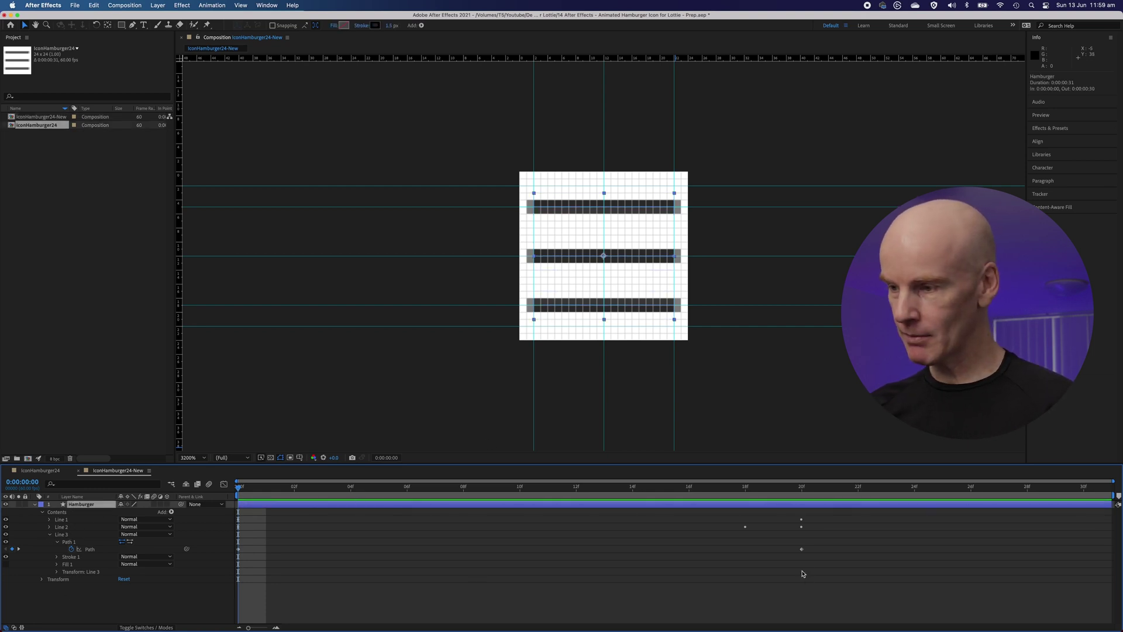
pyautogui.moveTo(835, 597); pyautogui.dragTo(510, 554)
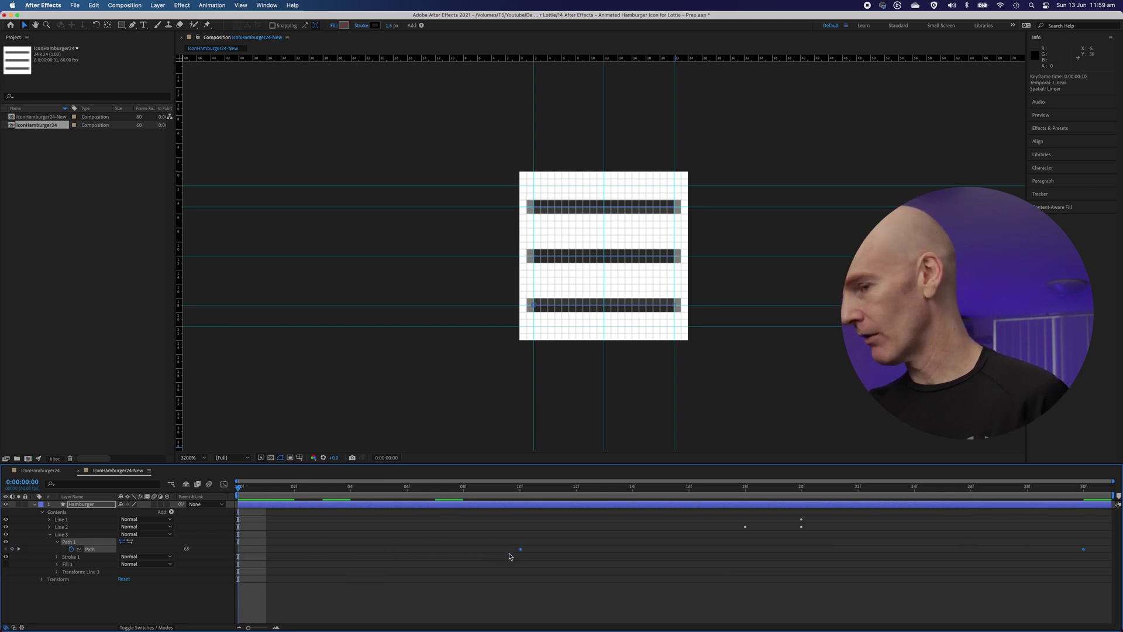
pyautogui.click(48, 519)
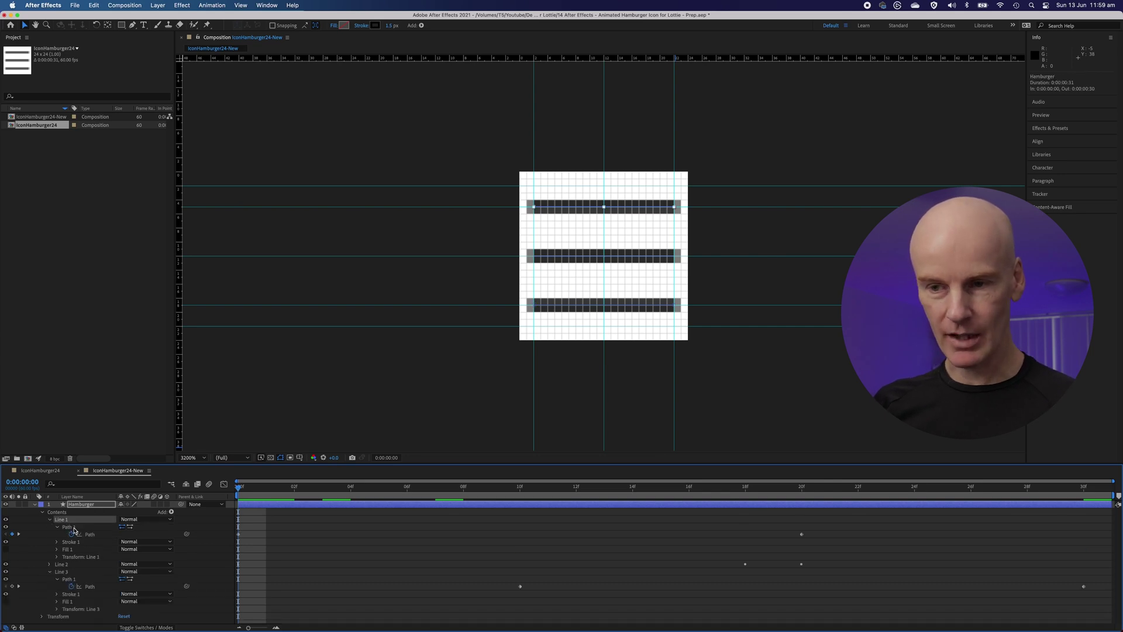
pyautogui.moveTo(865, 538); pyautogui.dragTo(515, 533)
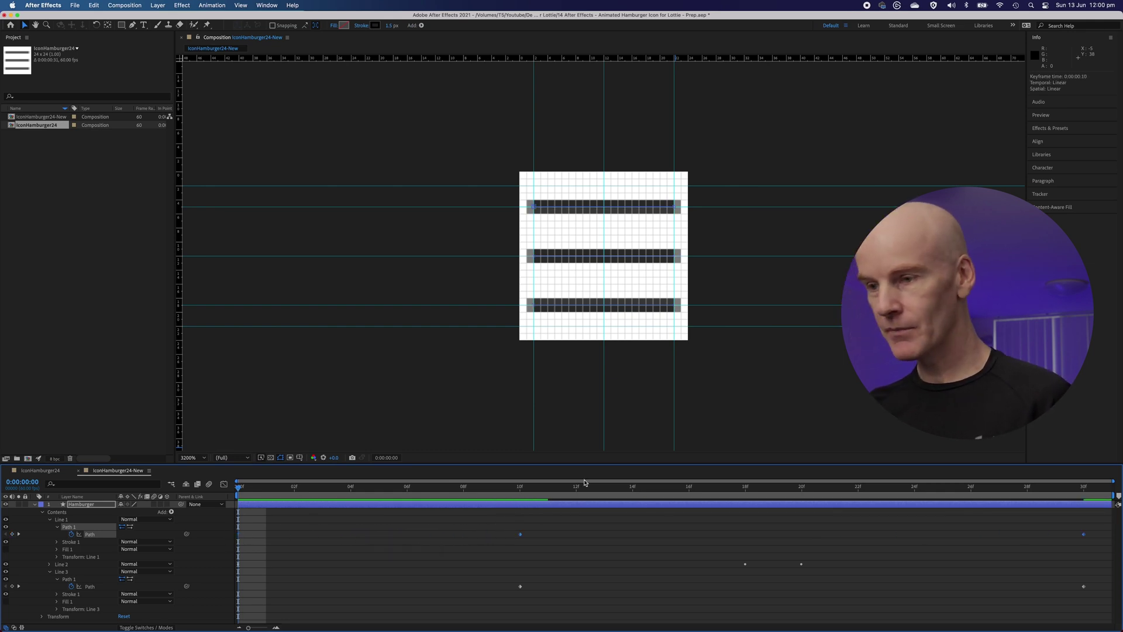
# Preview the animation, then return to frame 0 with nothing selected.
pyautogui.press('space')
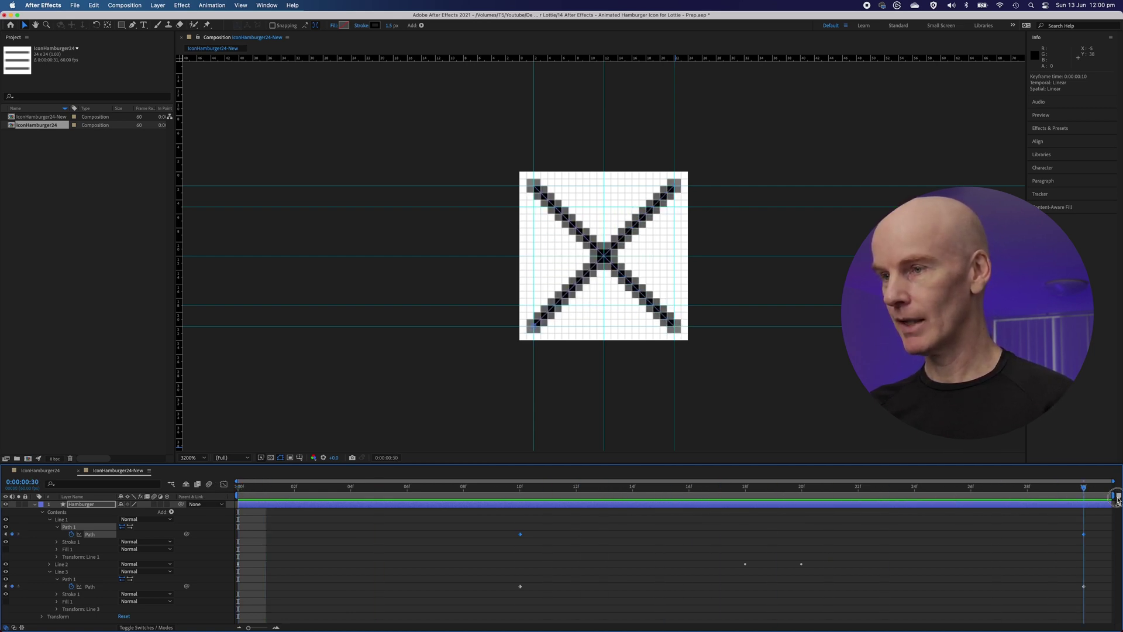
pyautogui.press('space')
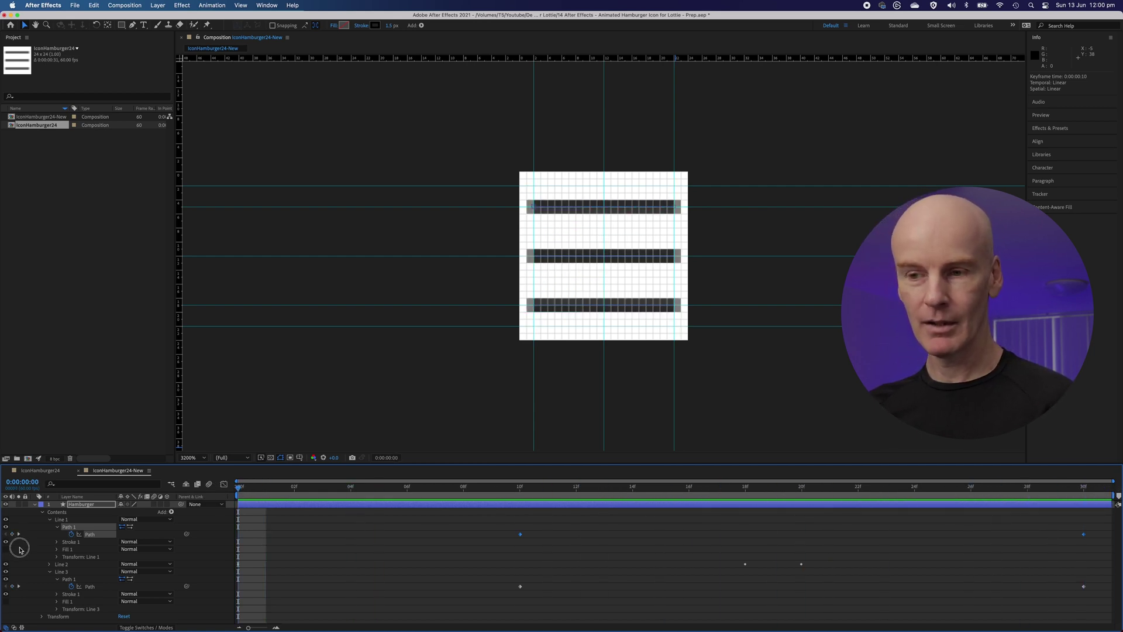
pyautogui.press('space')
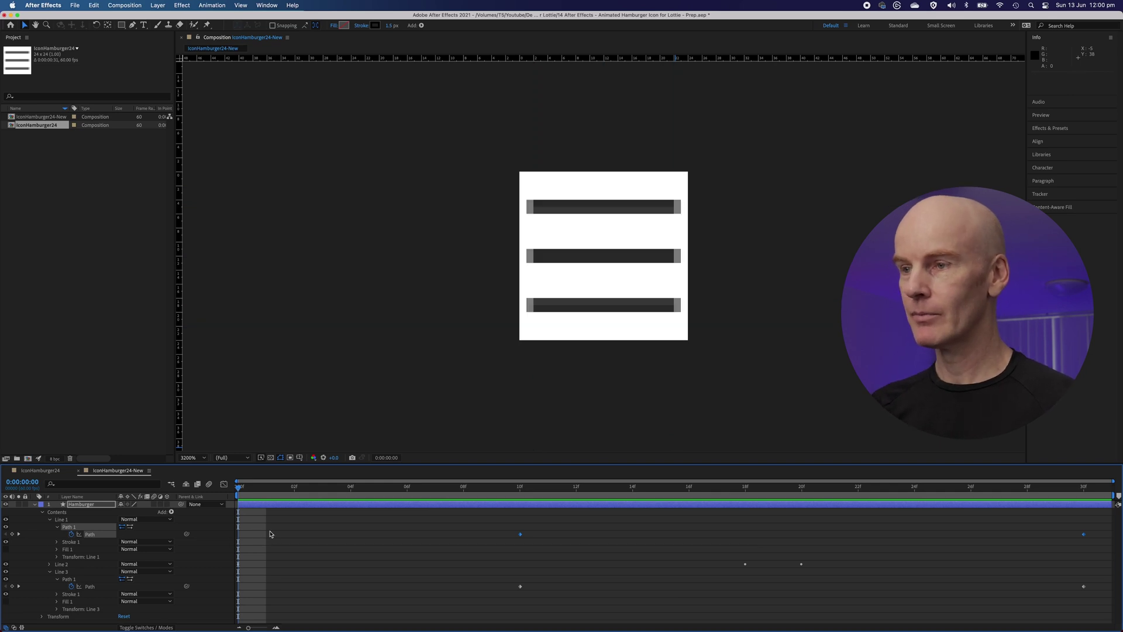
pyautogui.press('space')
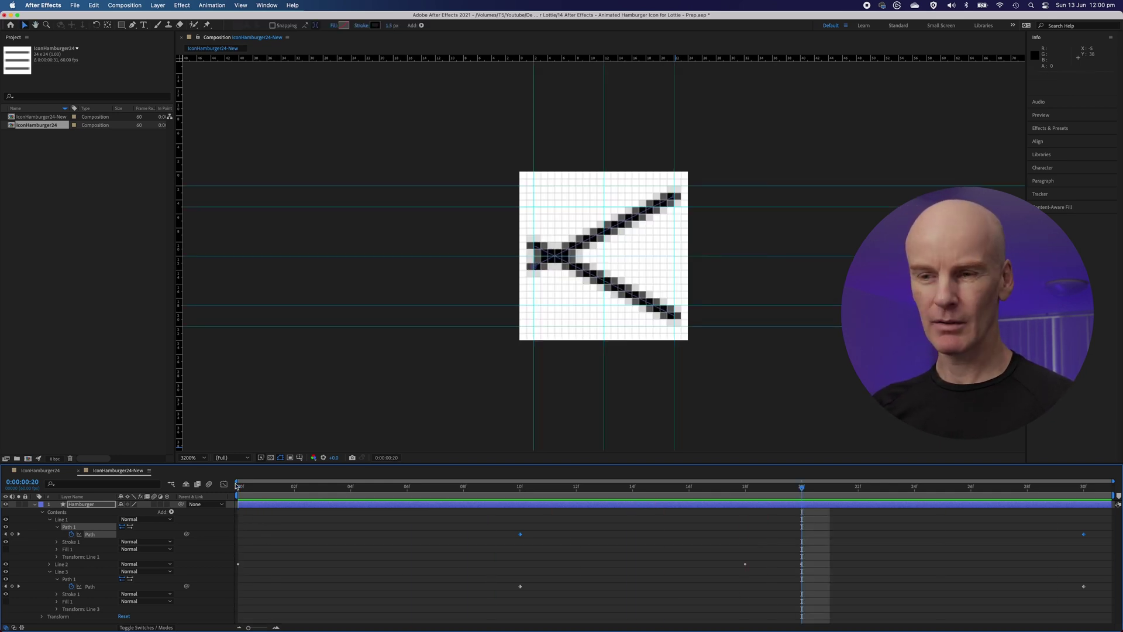
pyautogui.click(236, 486)
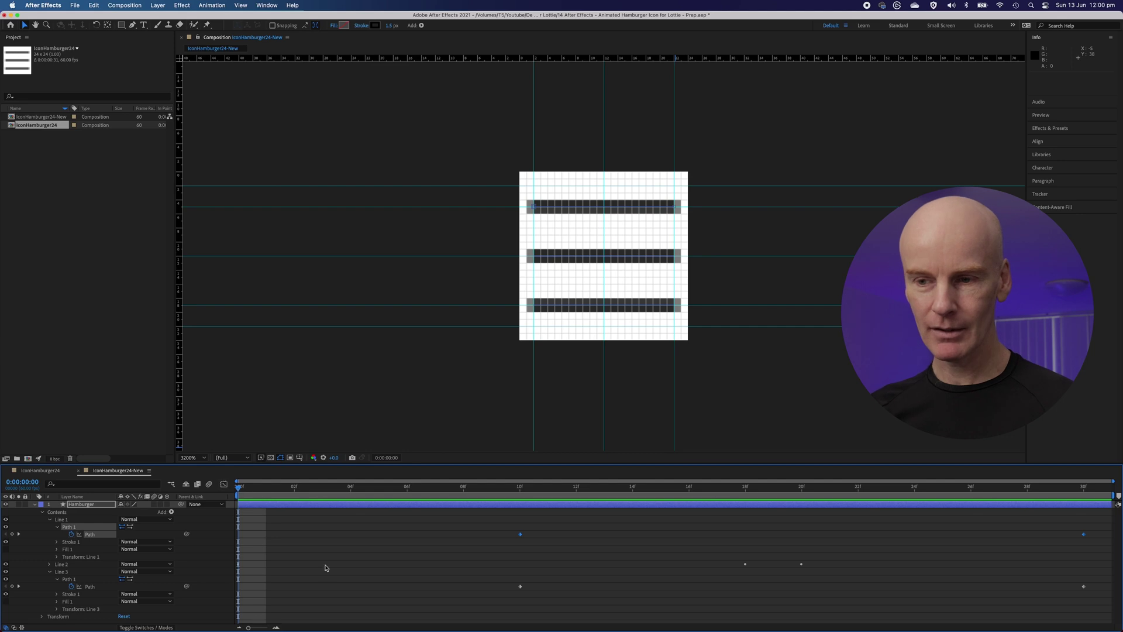
pyautogui.click(245, 548)
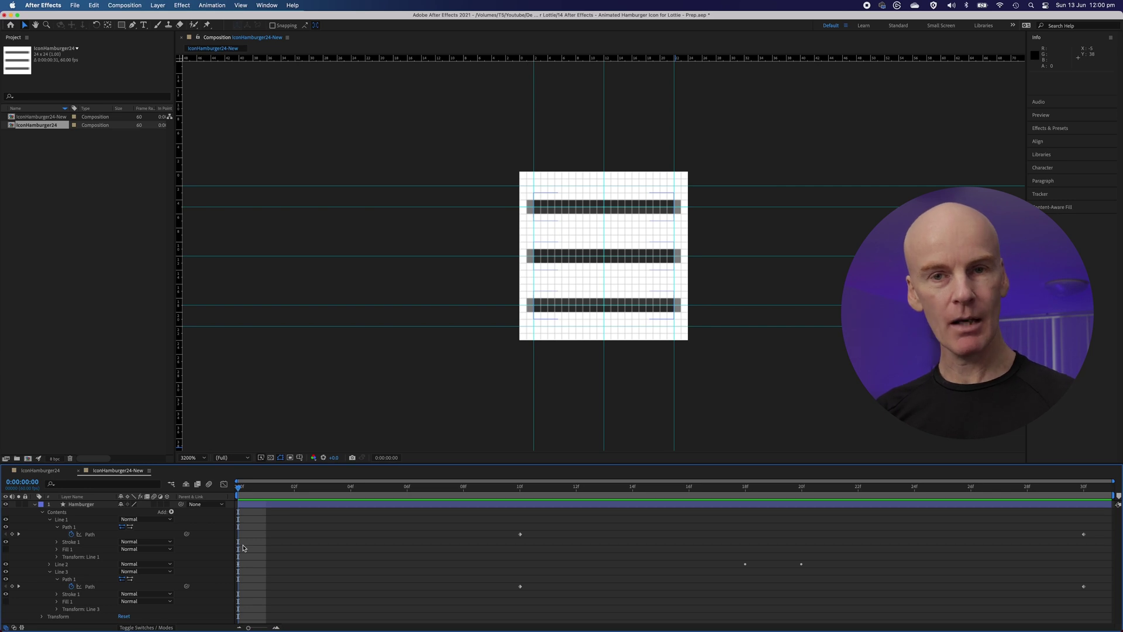
# Show the Hamburger layer's animated properties and apply Easy Ease Out to the opening keyframes.
pyautogui.click(375, 506)
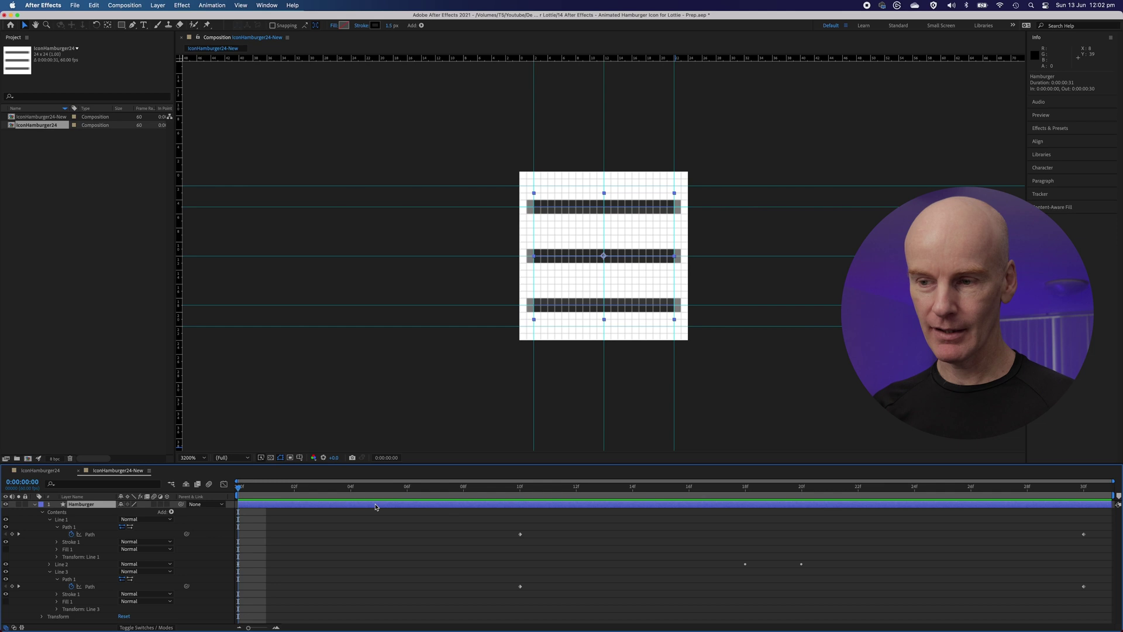
pyautogui.press('u')
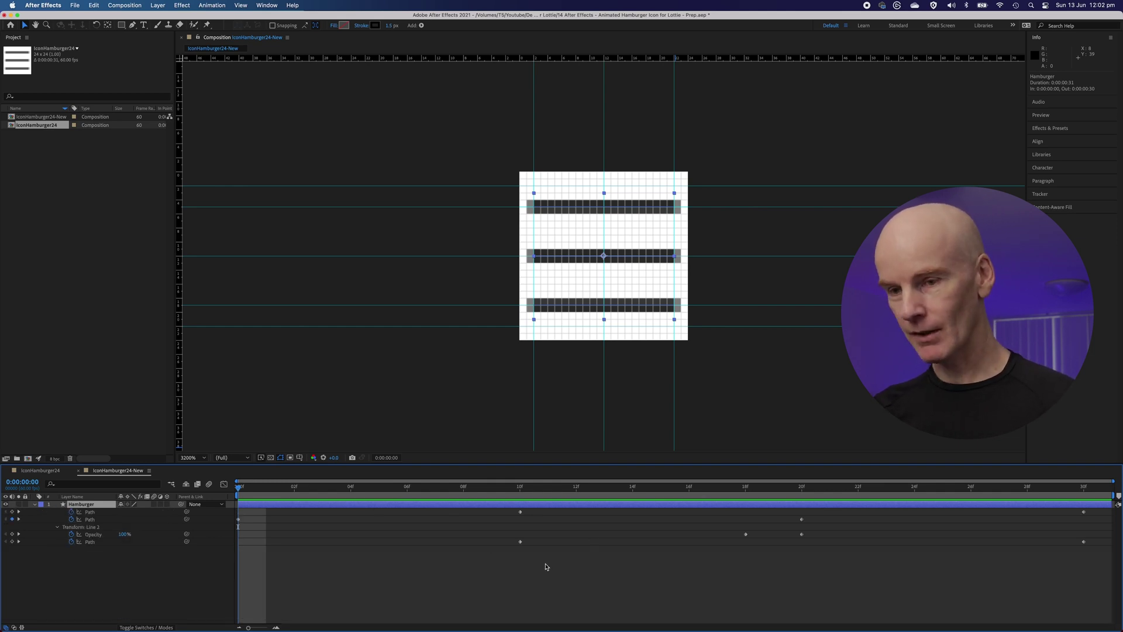
pyautogui.moveTo(545, 565)
pyautogui.mouseDown()
pyautogui.moveTo(534, 554)
pyautogui.moveTo(236, 517)
pyautogui.mouseUp()
pyautogui.rightClick(238, 520)
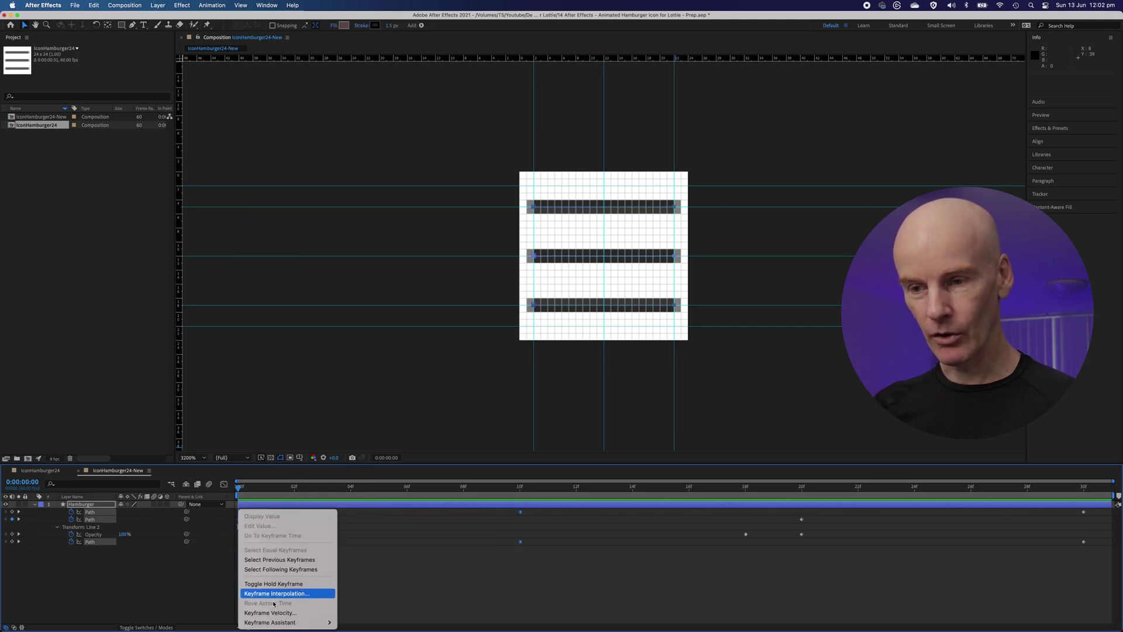
pyautogui.moveTo(277, 624)
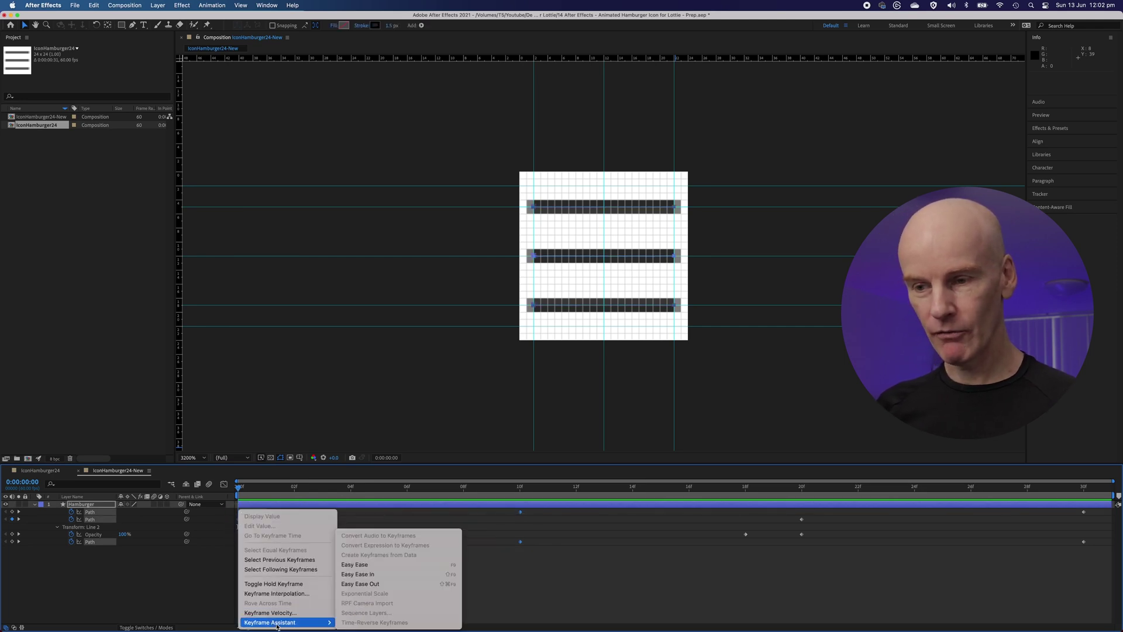
pyautogui.click(371, 584)
# Apply Easy Ease In to the final keyframes at 30f.
pyautogui.click(873, 566)
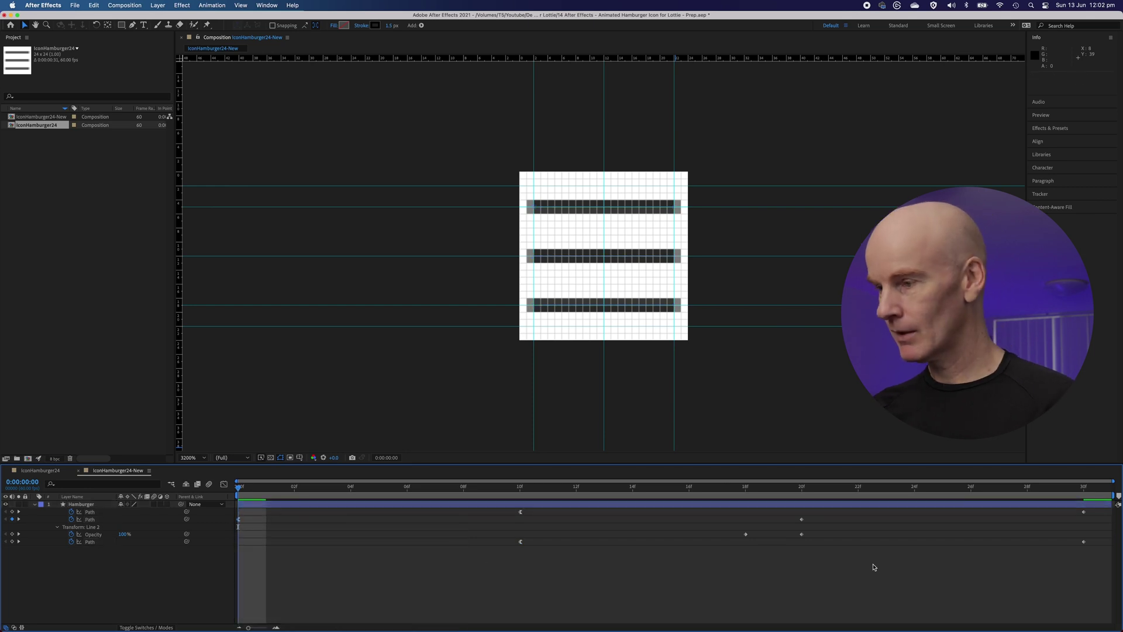
pyautogui.moveTo(1100, 571); pyautogui.dragTo(1081, 513)
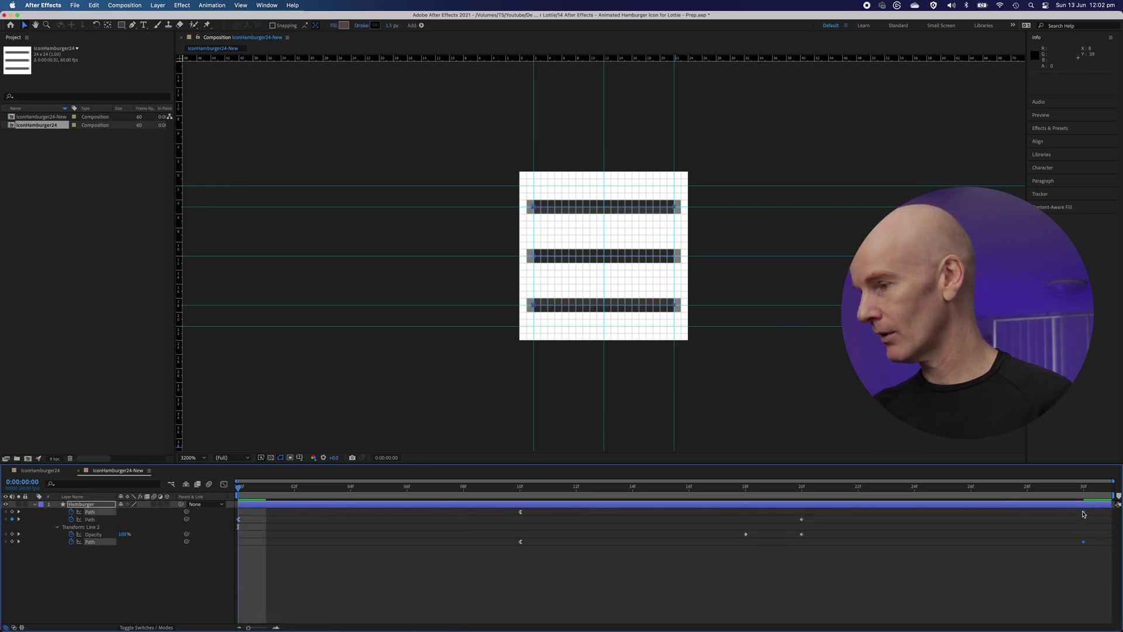
pyautogui.rightClick(1083, 513)
pyautogui.moveTo(1030, 622)
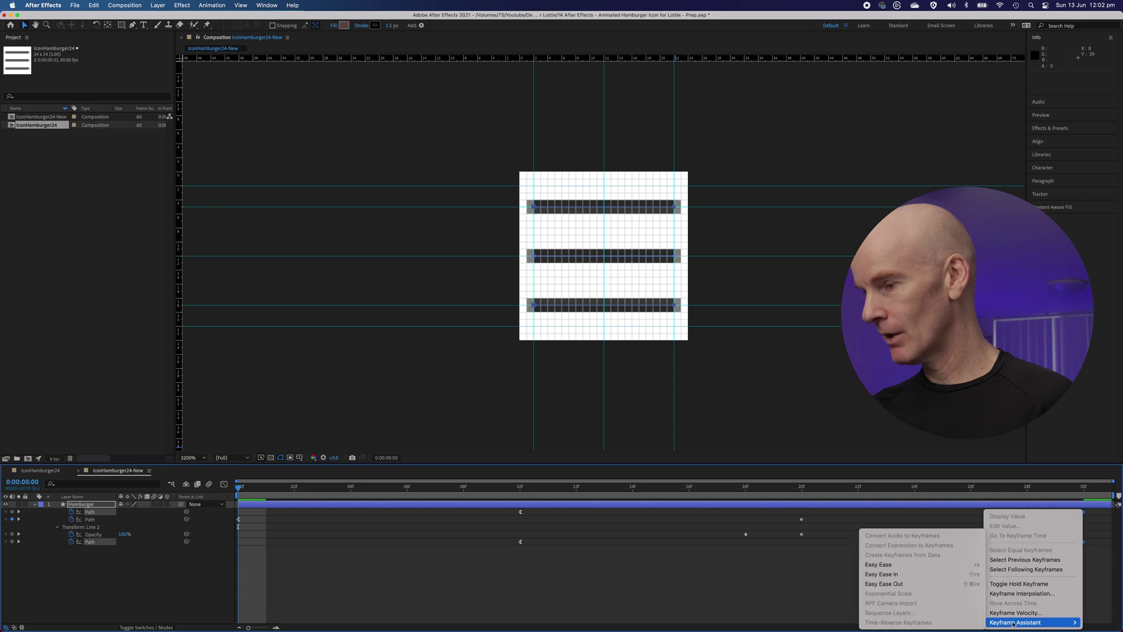
pyautogui.click(891, 578)
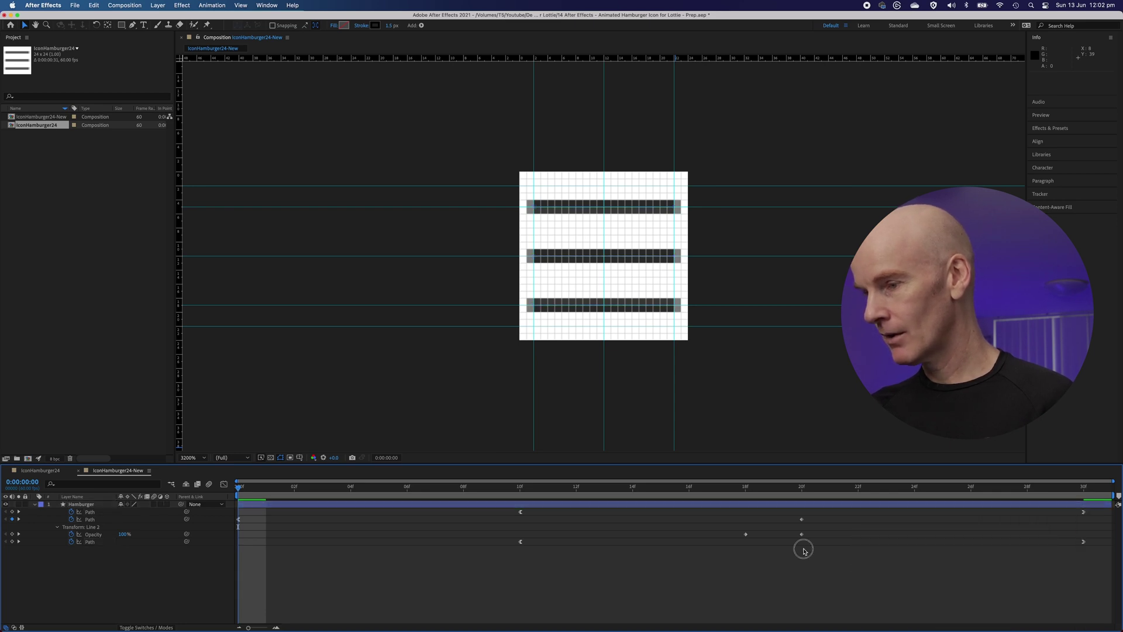
# Apply Easy Ease Out to the 20f keyframes, then select the 0f and 10f keyframes.
pyautogui.moveTo(816, 556); pyautogui.dragTo(802, 515)
pyautogui.rightClick(802, 515)
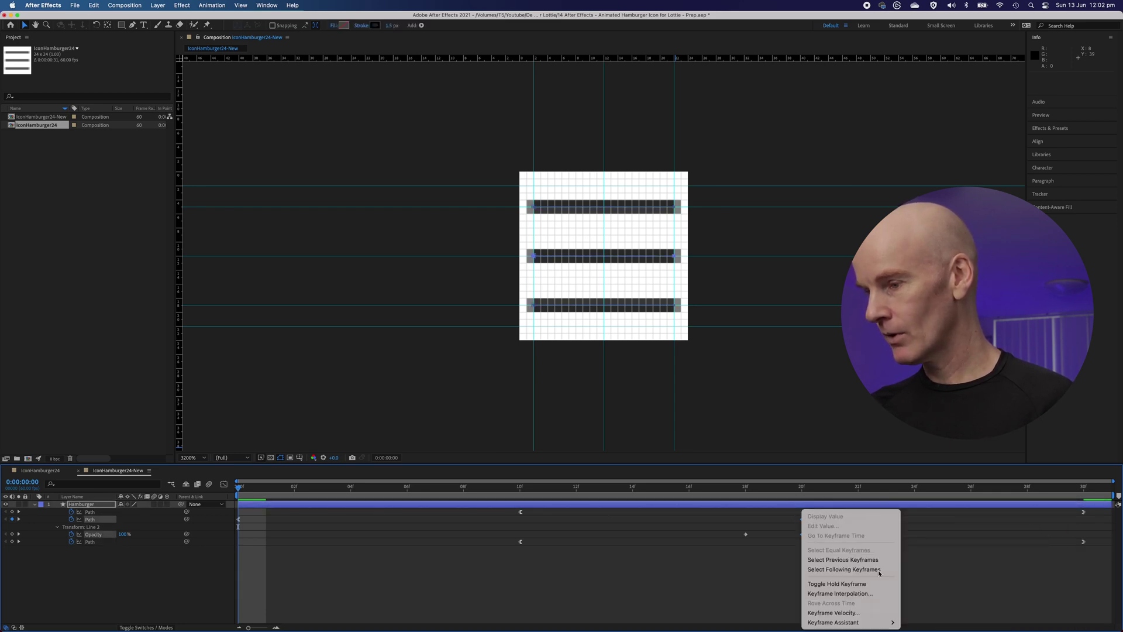
pyautogui.moveTo(860, 622)
pyautogui.click(940, 584)
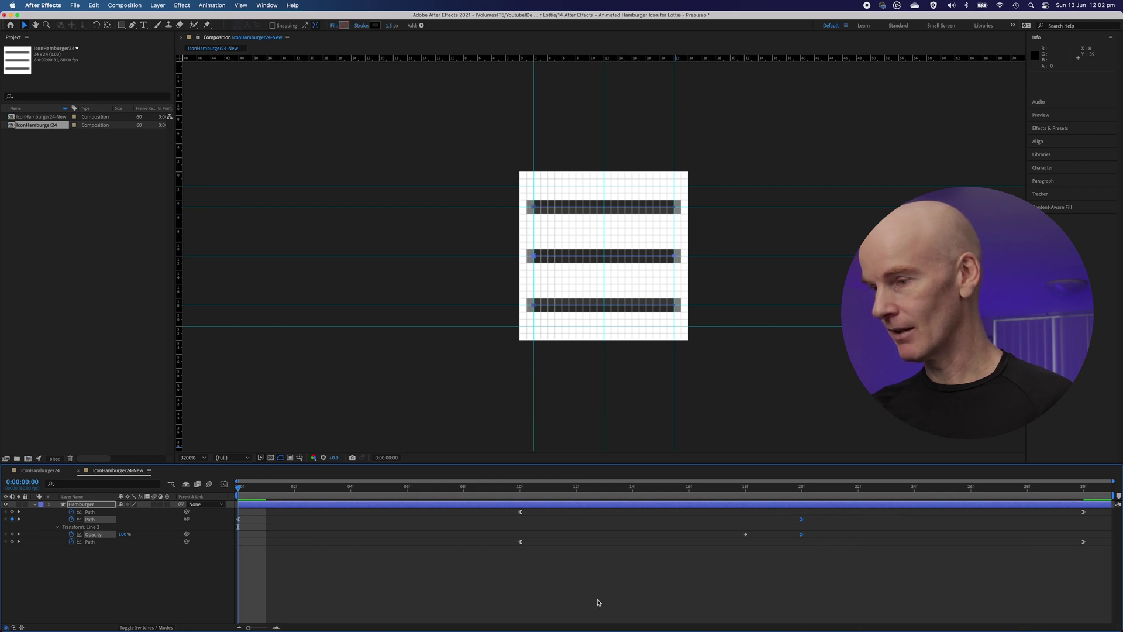
pyautogui.click(535, 593)
pyautogui.moveTo(592, 580); pyautogui.dragTo(237, 500)
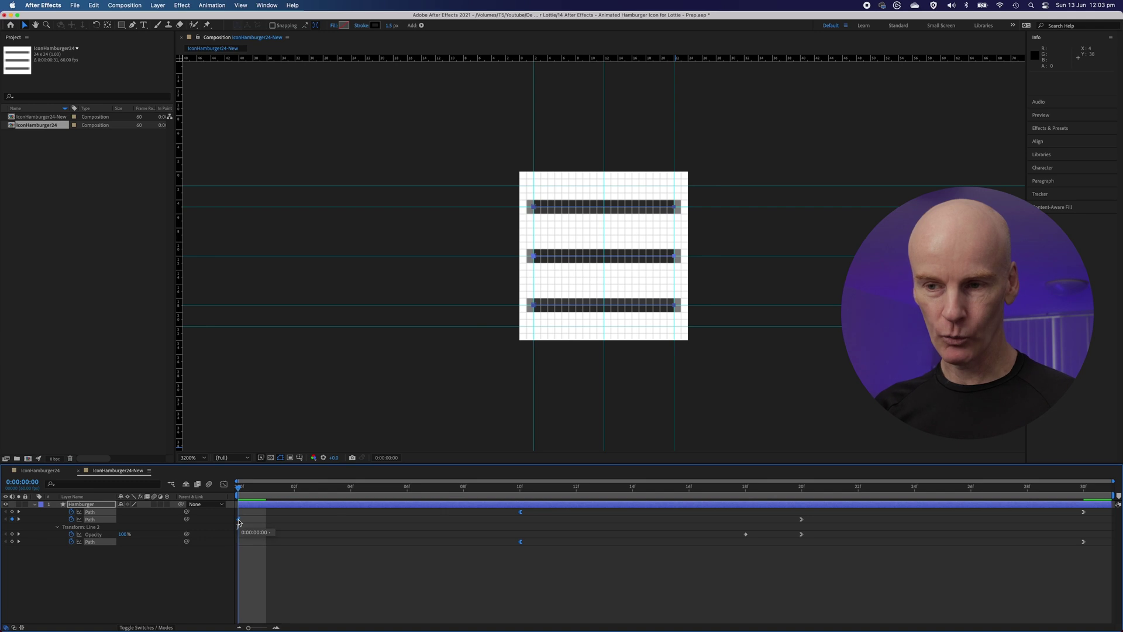
pyautogui.rightClick(239, 519)
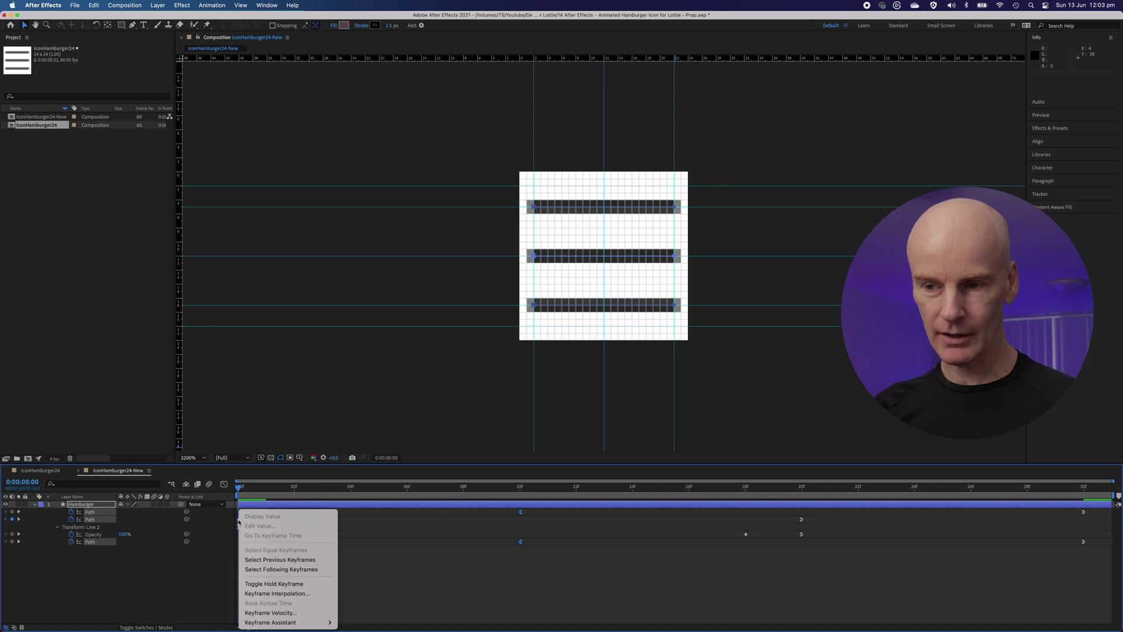
# Set the 0f and 10f keyframes' outgoing influence to 100% in Keyframe Velocity.
pyautogui.click(296, 614)
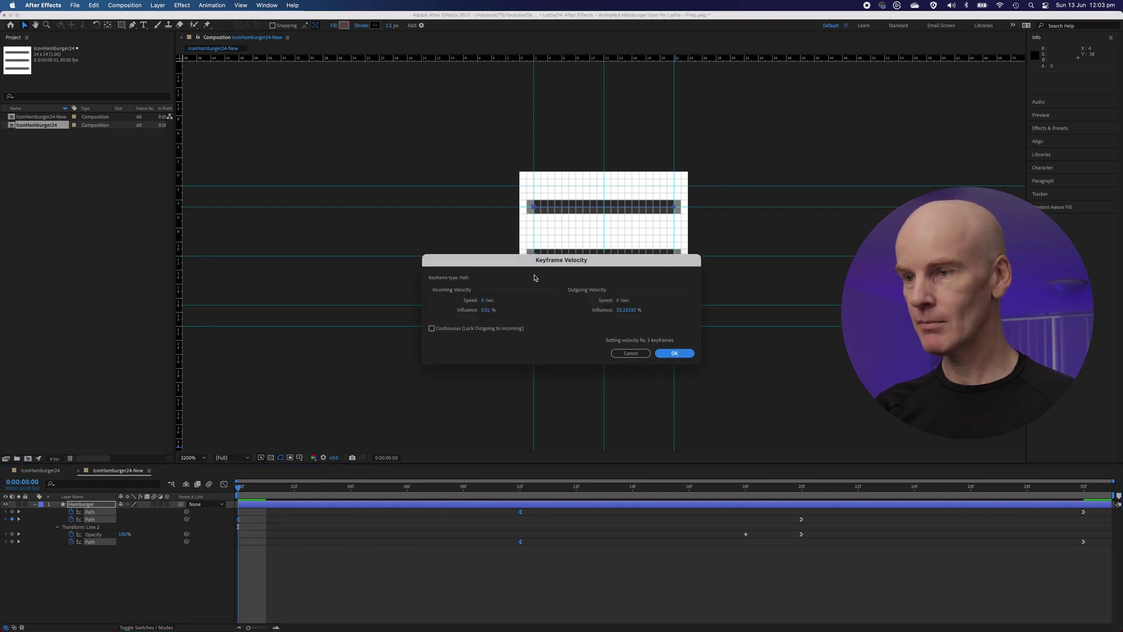
pyautogui.click(629, 313)
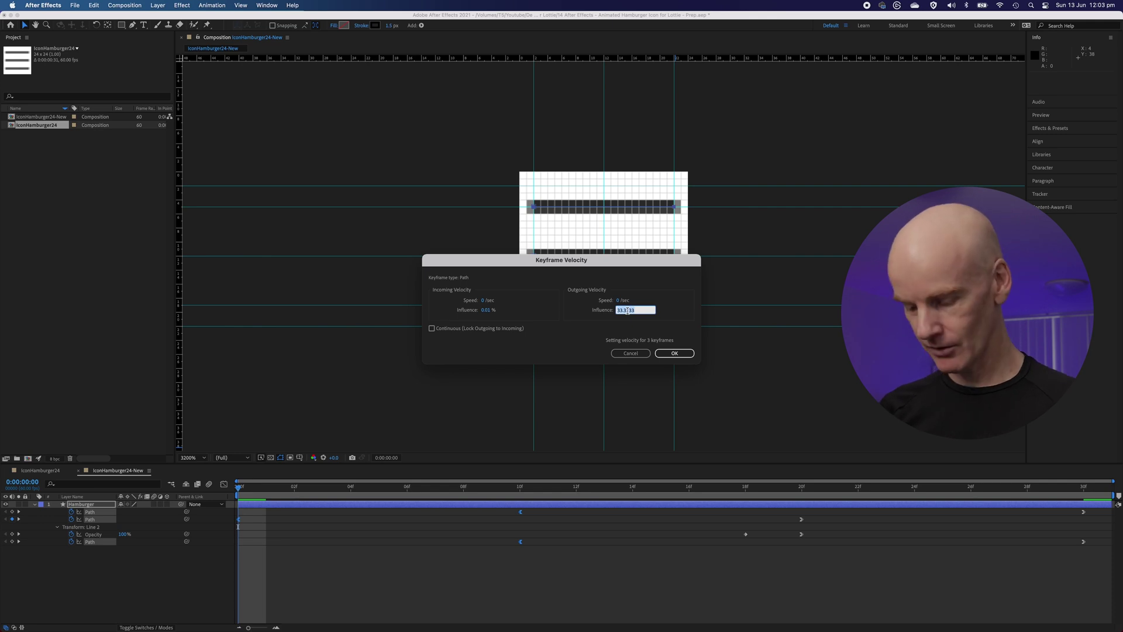
pyautogui.write('100')
pyautogui.press('Return')
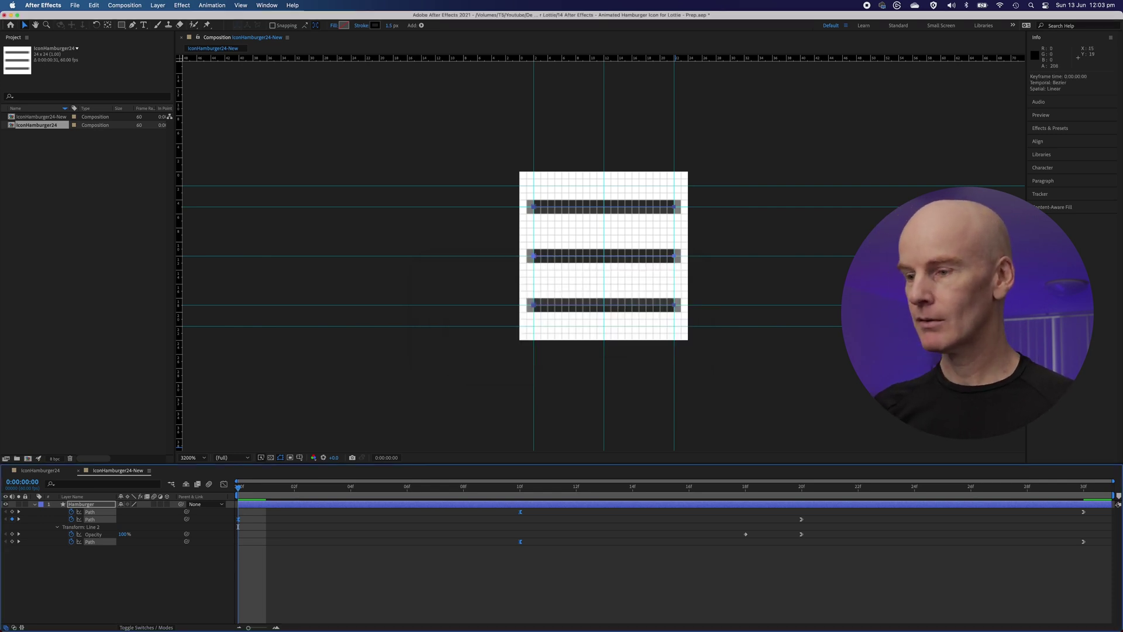
# Set the 20f and 30f keyframes' incoming influence to 100% in Keyframe Velocity.
pyautogui.moveTo(1101, 574); pyautogui.dragTo(781, 507)
pyautogui.rightClick(802, 521)
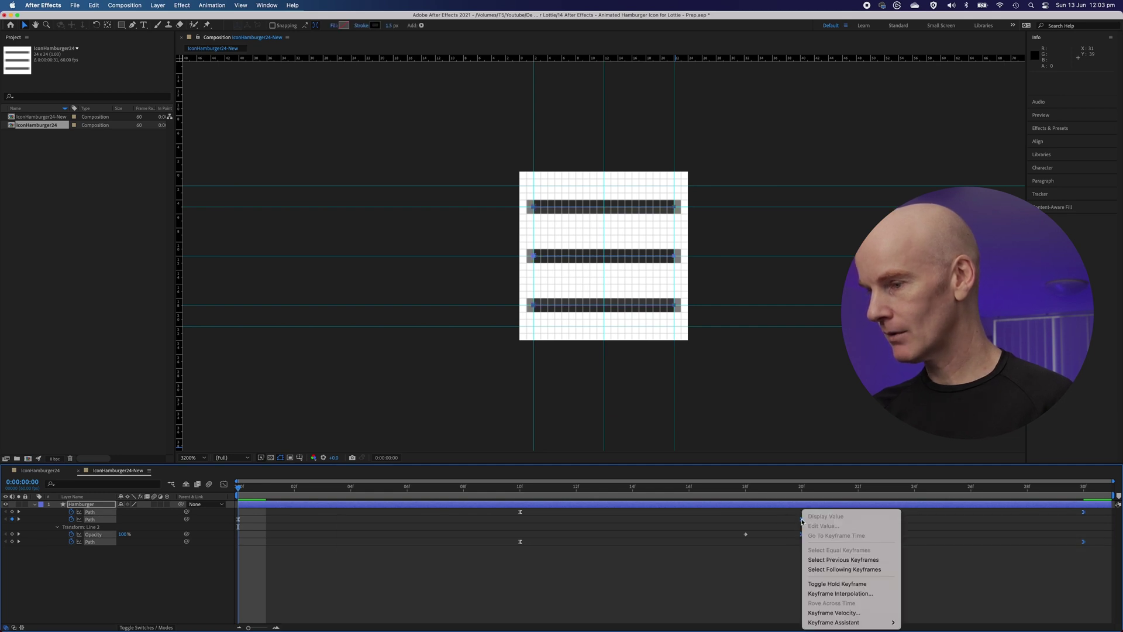
pyautogui.click(844, 612)
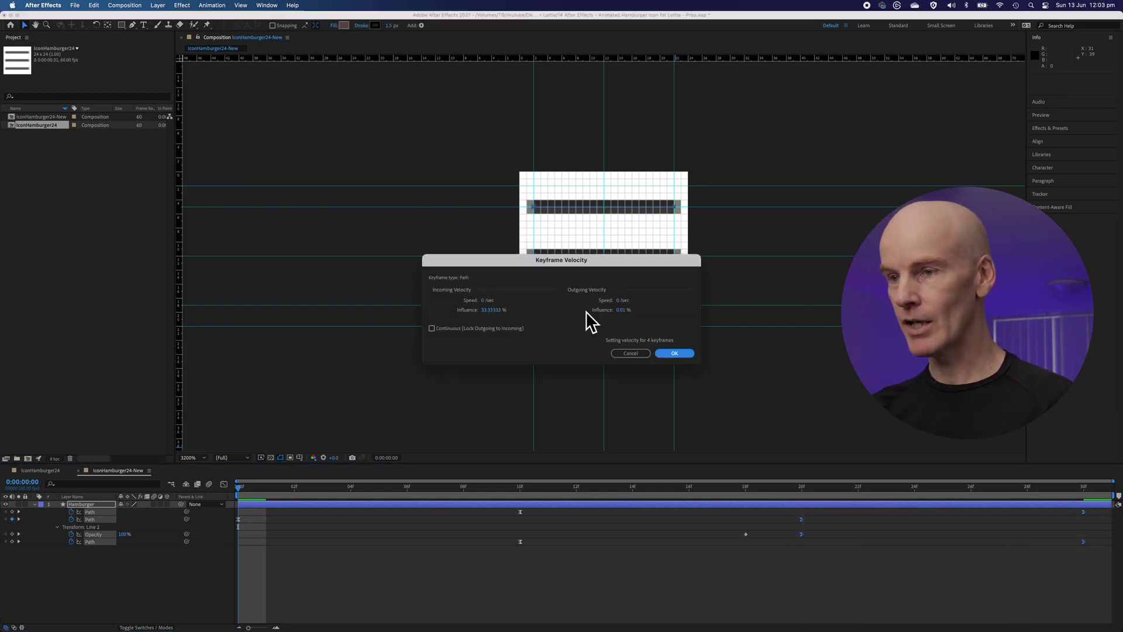
pyautogui.click(491, 310)
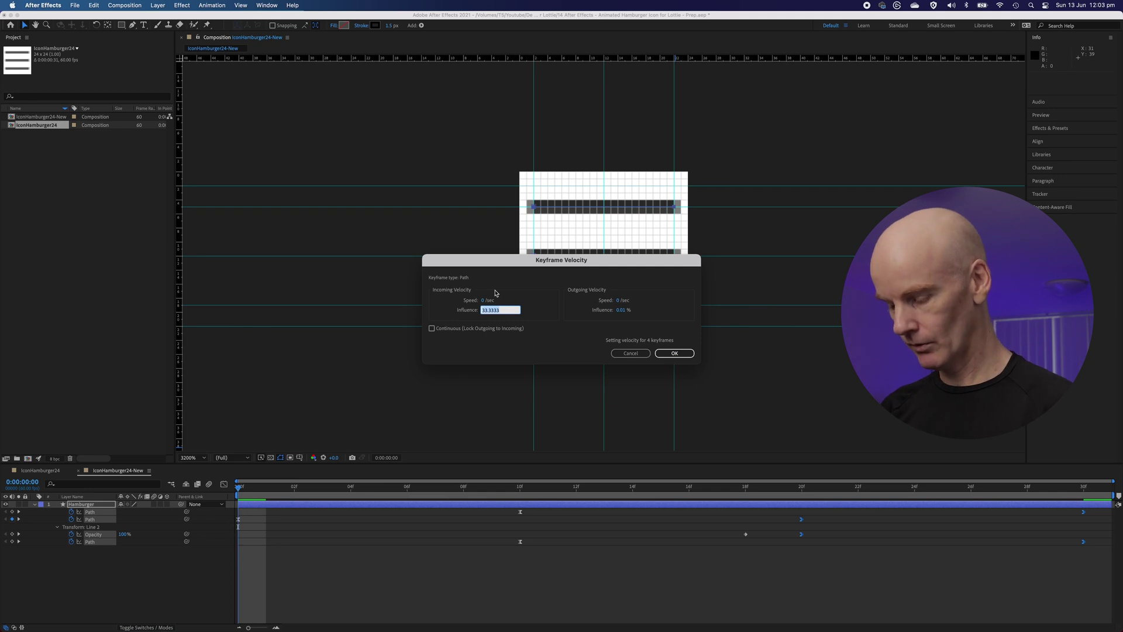
pyautogui.write('100')
pyautogui.press('Return')
# Scrub and play back the eased hamburger-to-X animation from frame 0 to the end.
pyautogui.click(377, 573)
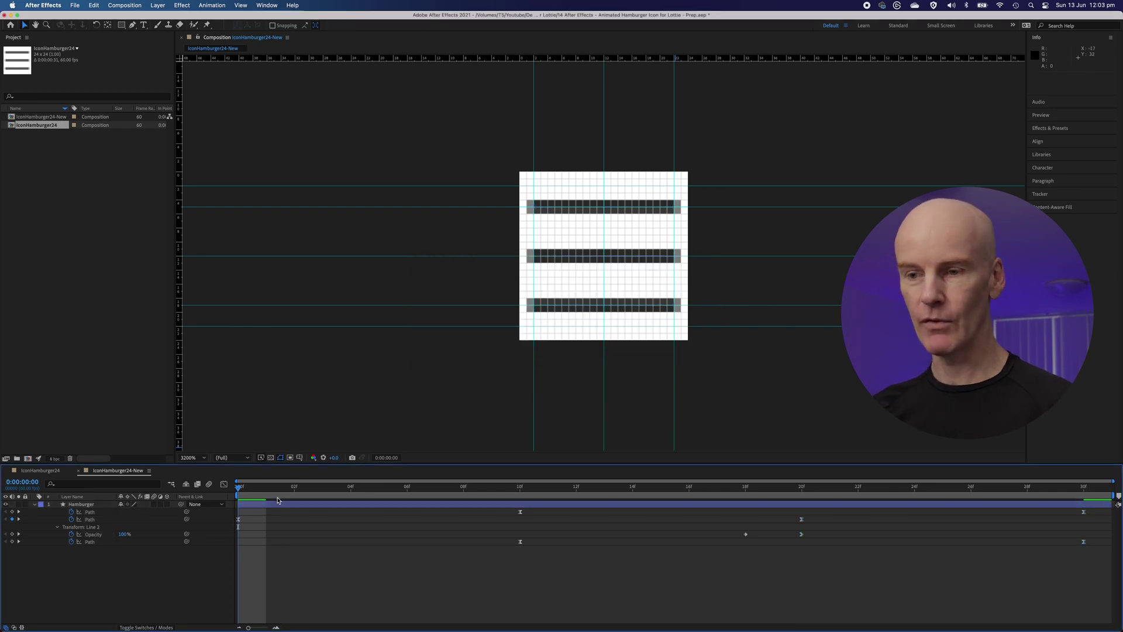
pyautogui.moveTo(237, 489); pyautogui.dragTo(270, 500)
pyautogui.moveTo(359, 500); pyautogui.dragTo(240, 502)
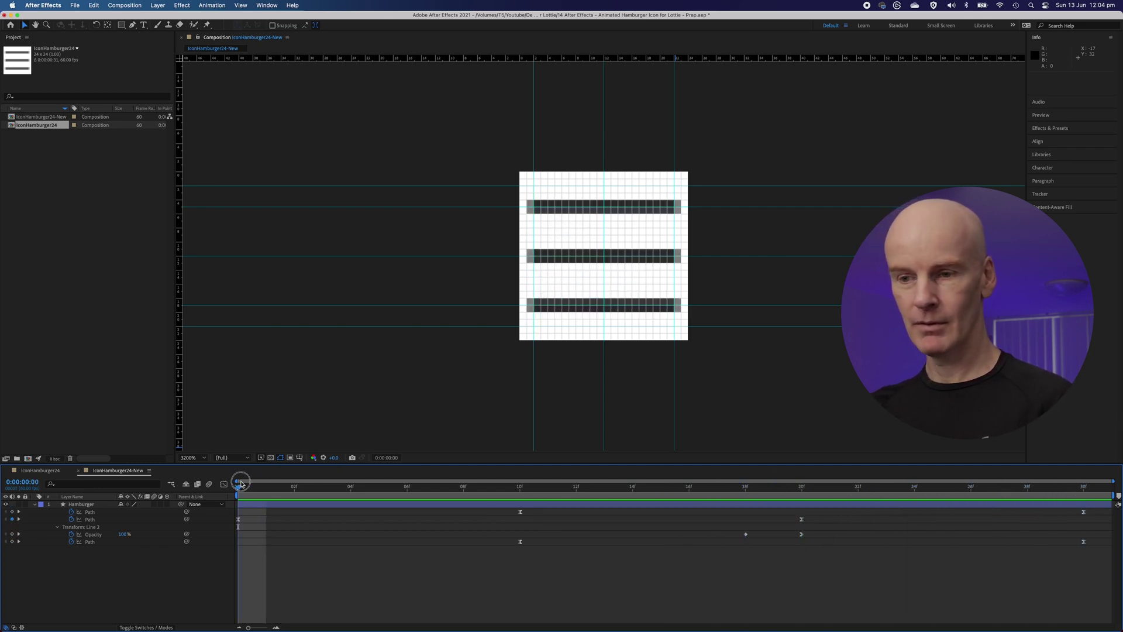
pyautogui.click(249, 504)
pyautogui.press('space')
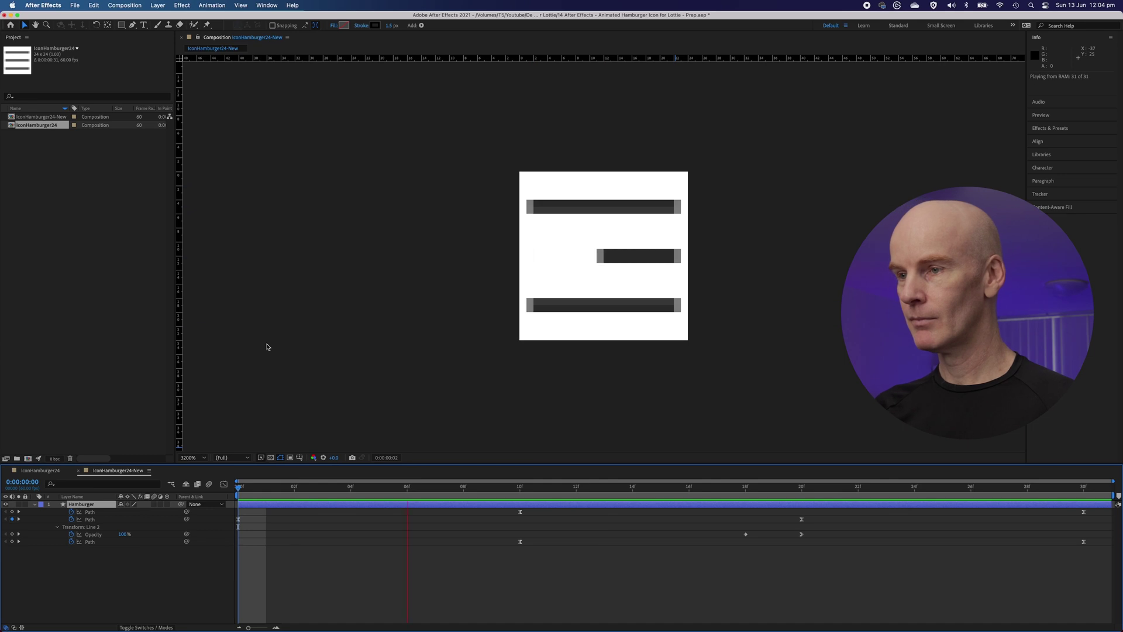
pyautogui.click(1085, 488)
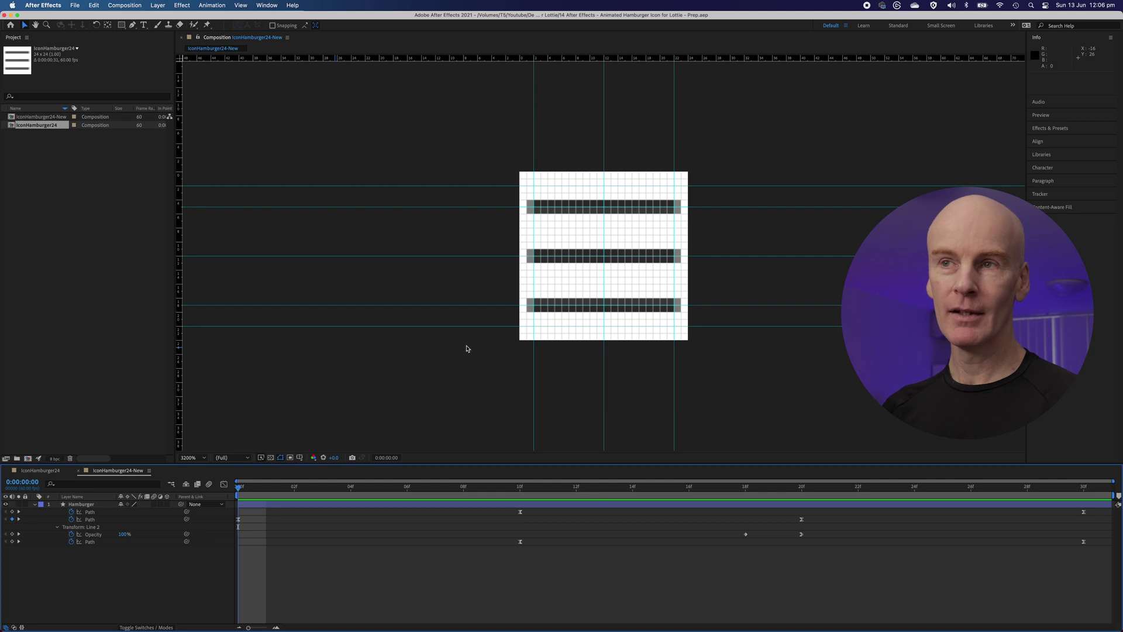
# Open the Bodymovin panel from Window > Extensions.
pyautogui.click(263, 7)
pyautogui.moveTo(279, 58)
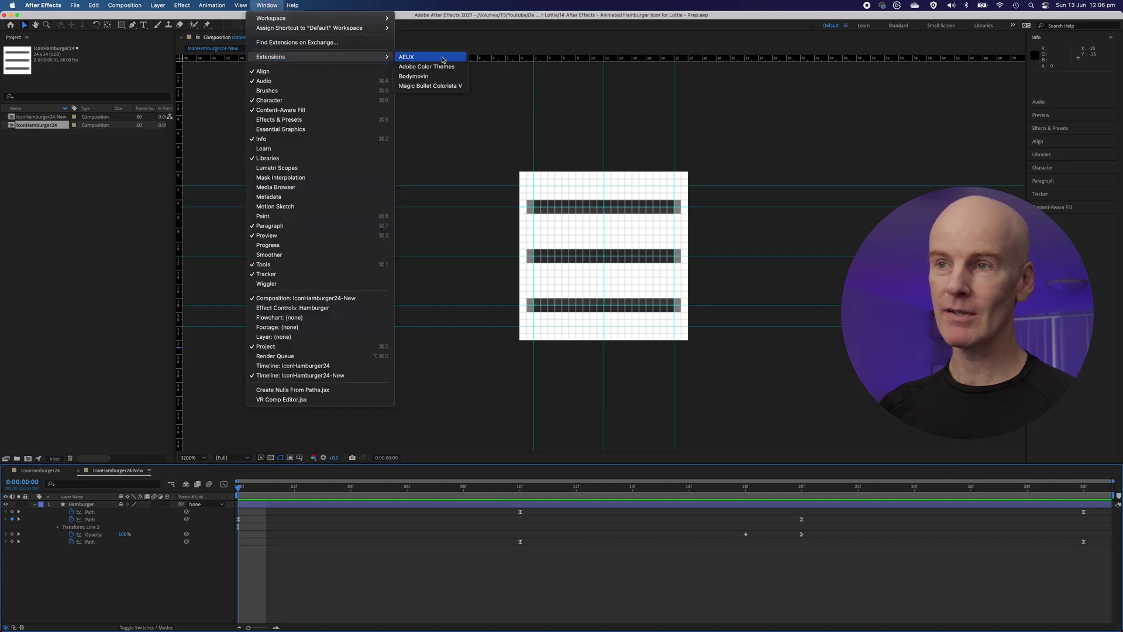
pyautogui.click(417, 77)
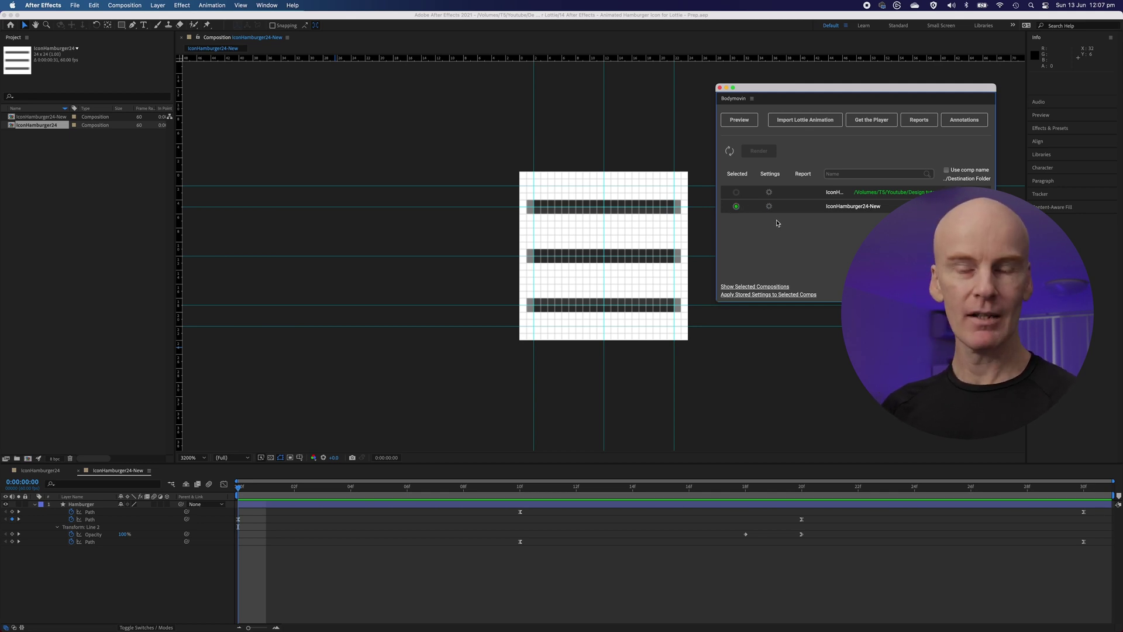
# Enable Allow Scripts to Write Files in the Scripting & Expressions preferences.
pyautogui.click(43, 5)
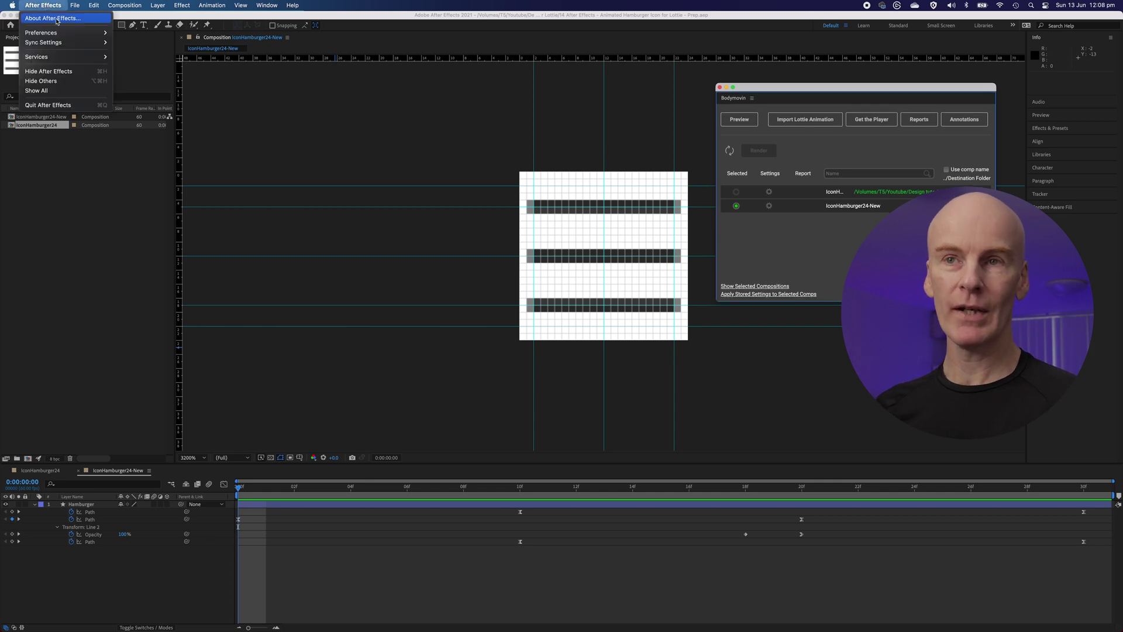
pyautogui.moveTo(41, 32)
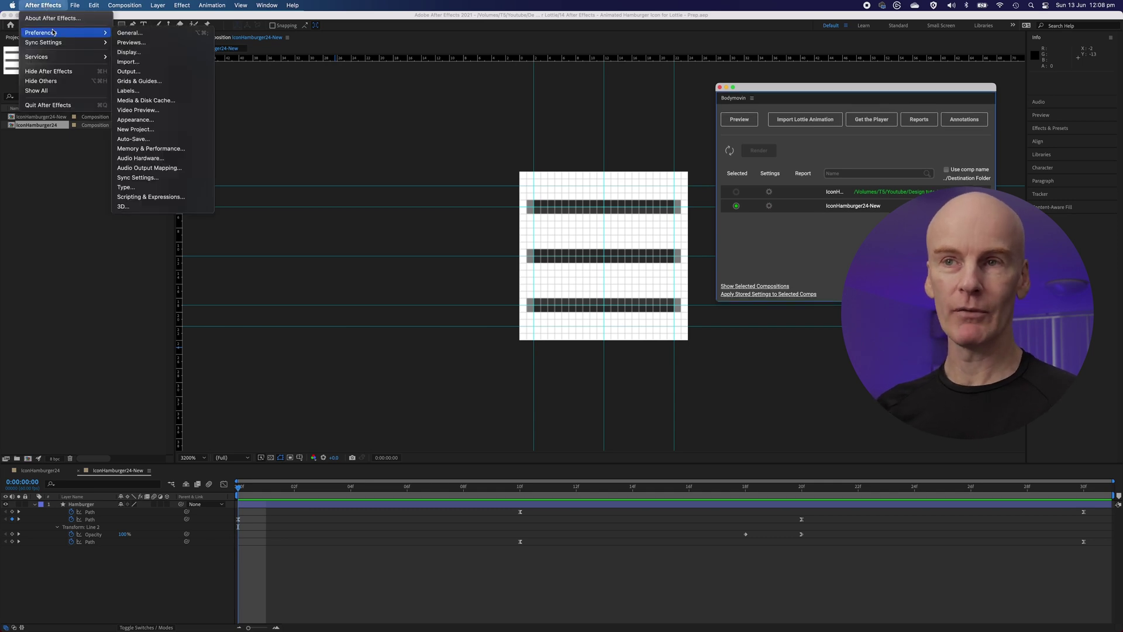
pyautogui.click(139, 198)
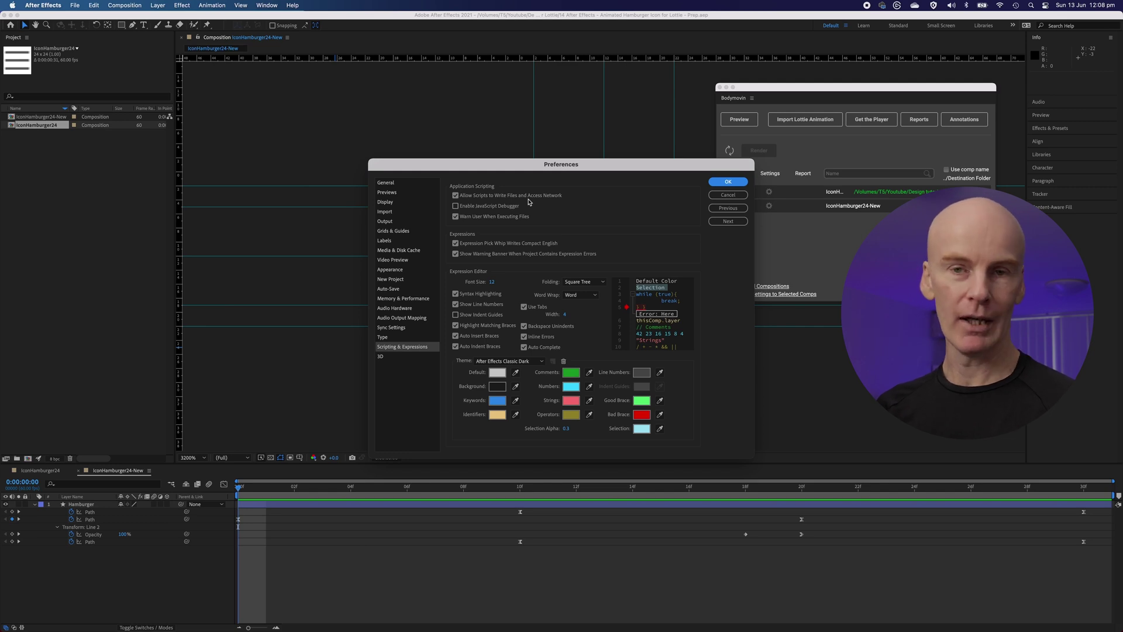
pyautogui.click(728, 182)
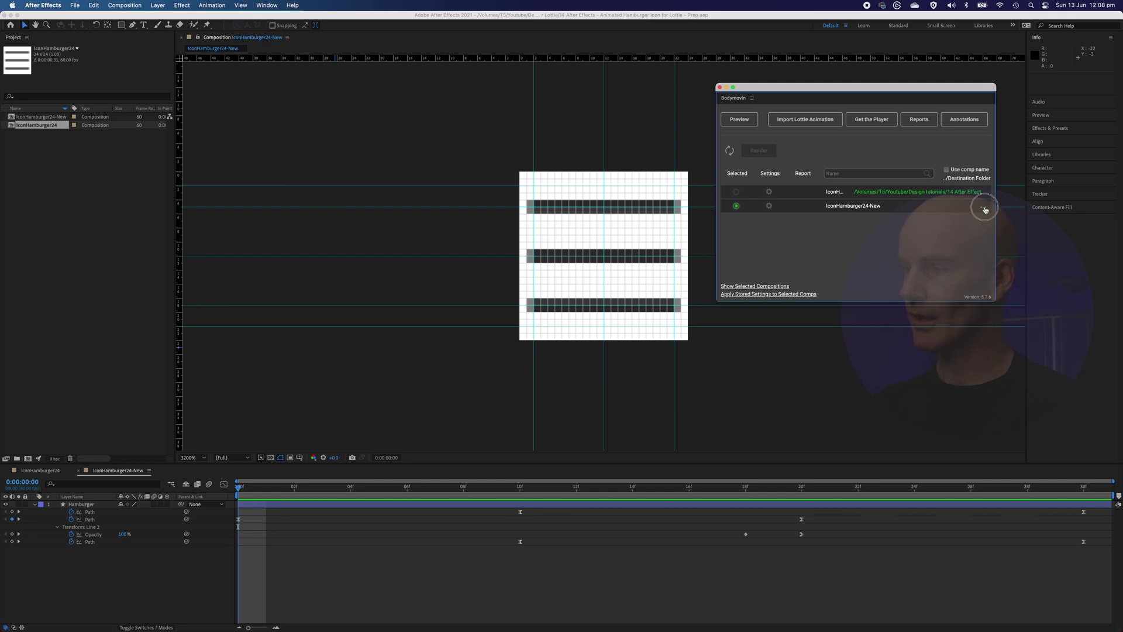
# Set Bodymovin's export destination to iconHamburger24.json in the Icon folder.
pyautogui.click(985, 208)
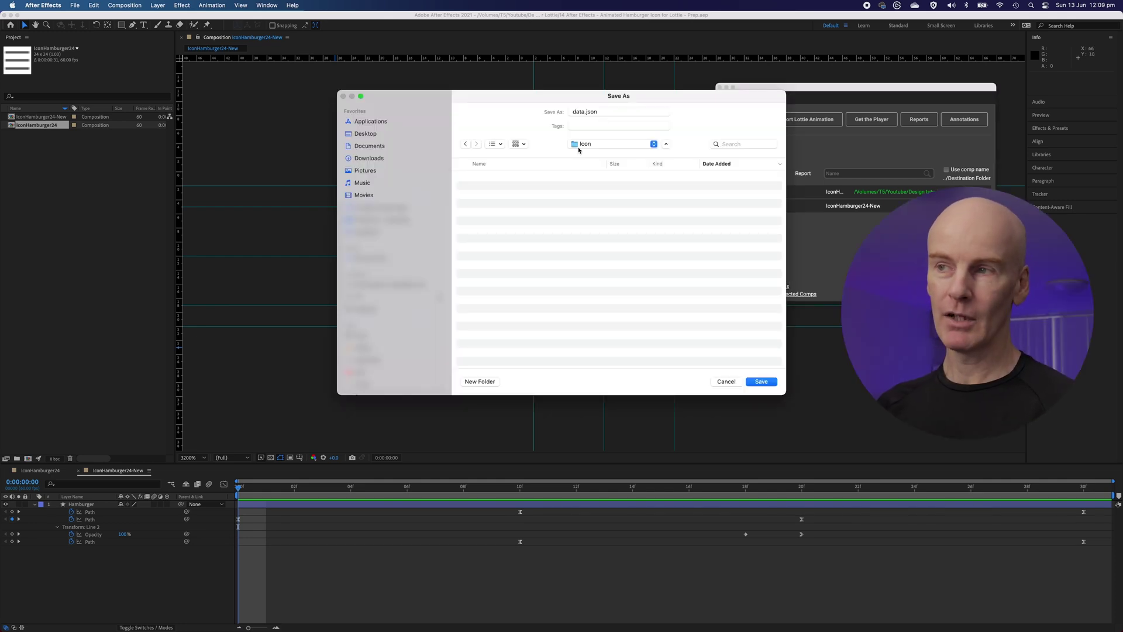
pyautogui.click(588, 146)
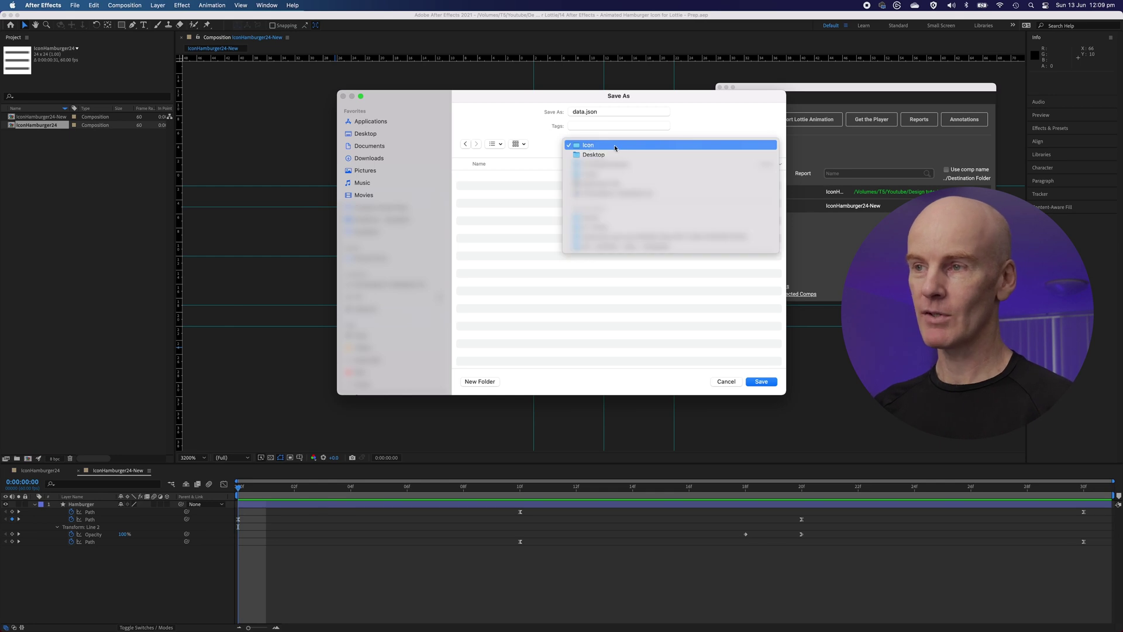
pyautogui.click(609, 146)
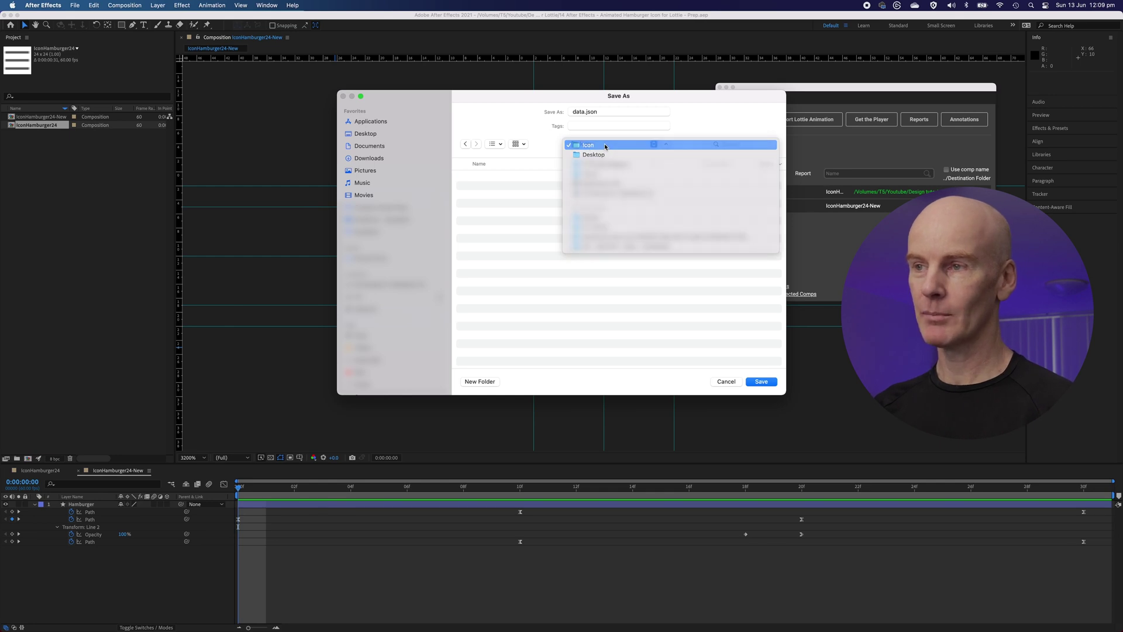
pyautogui.doubleClick(580, 113)
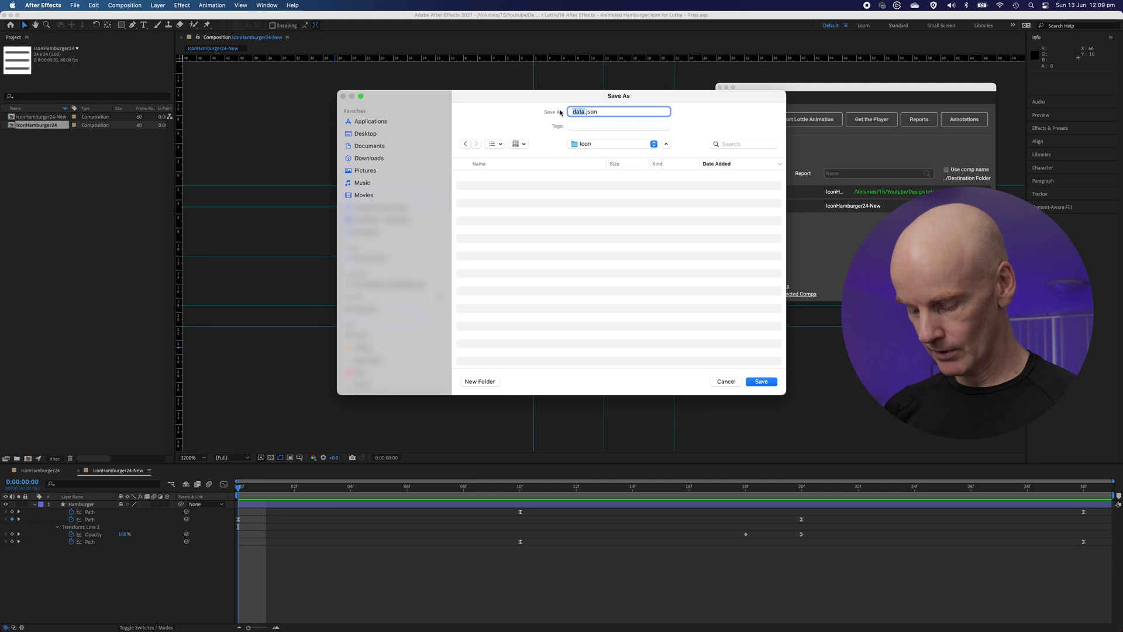
pyautogui.press('BackSpace')
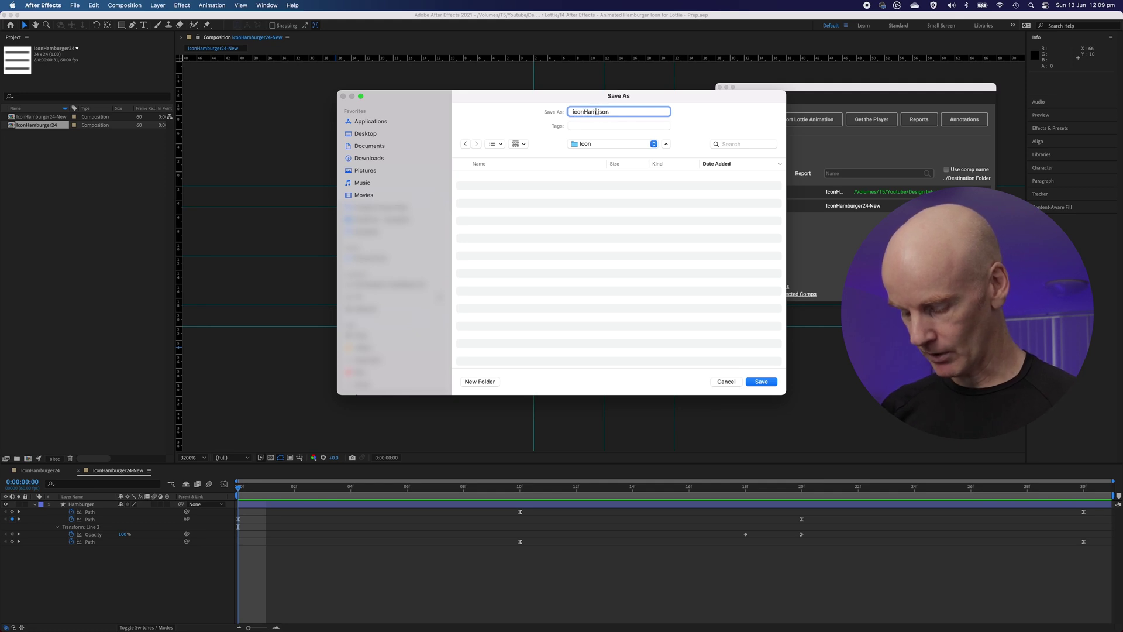
pyautogui.write('iconHamburger')
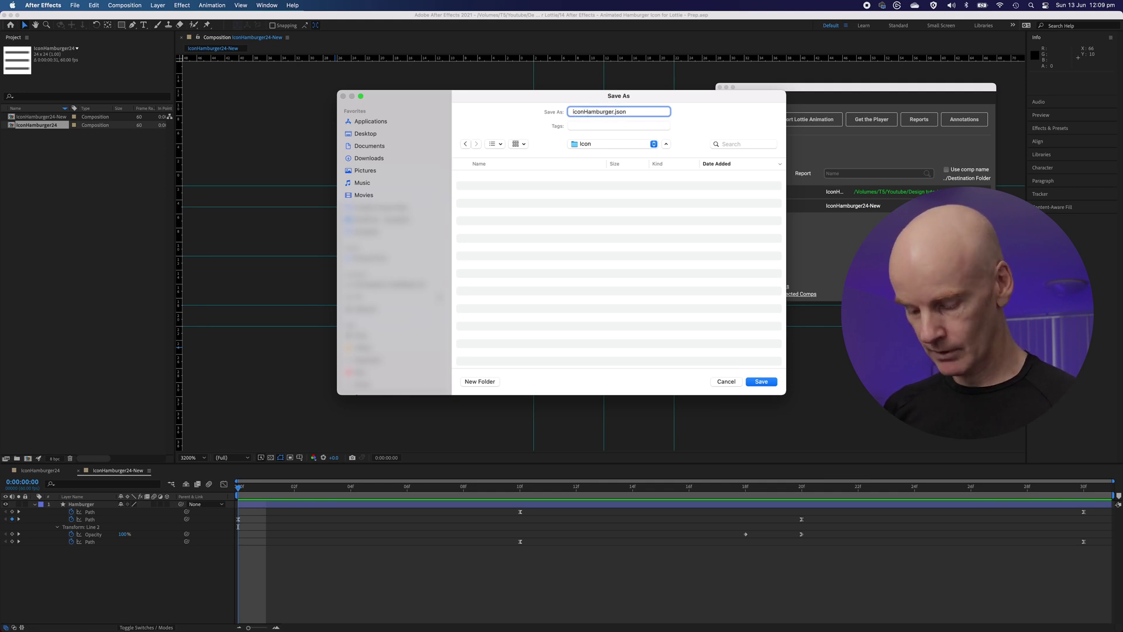
pyautogui.write('24')
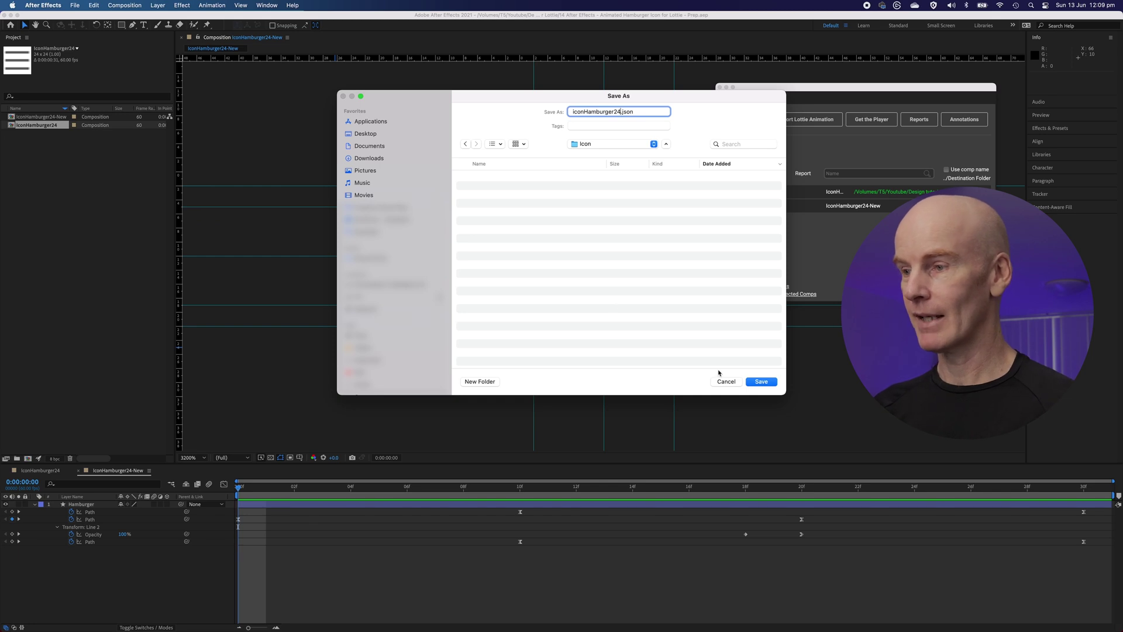
pyautogui.click(759, 382)
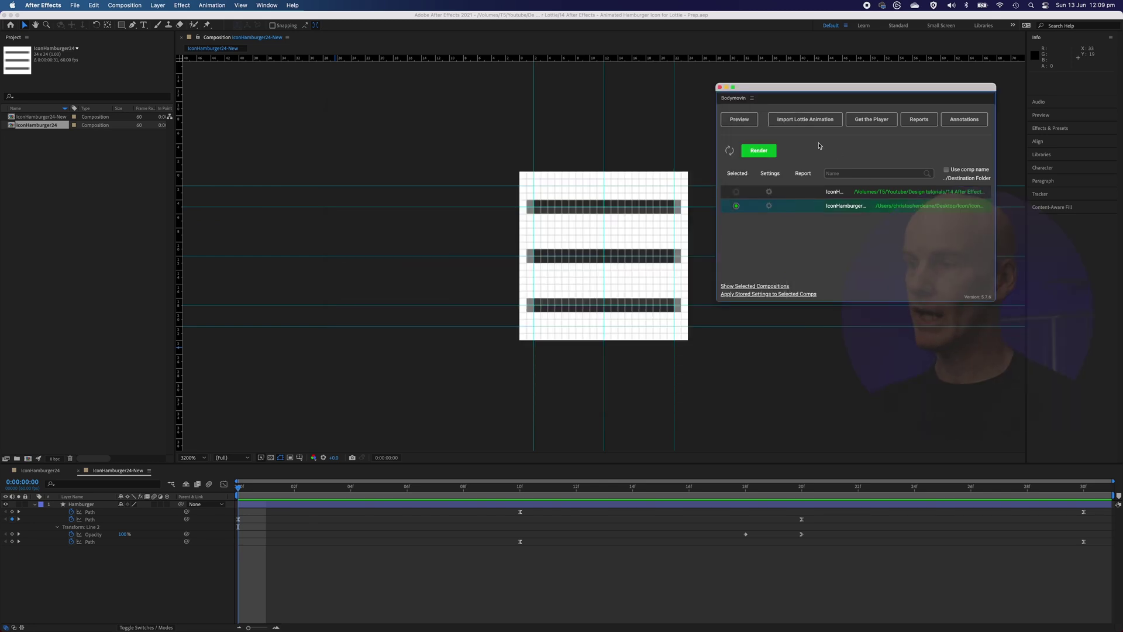
# Render IconHamburger24-New to JSON and scrub its preview to the final X frame.
pyautogui.click(761, 151)
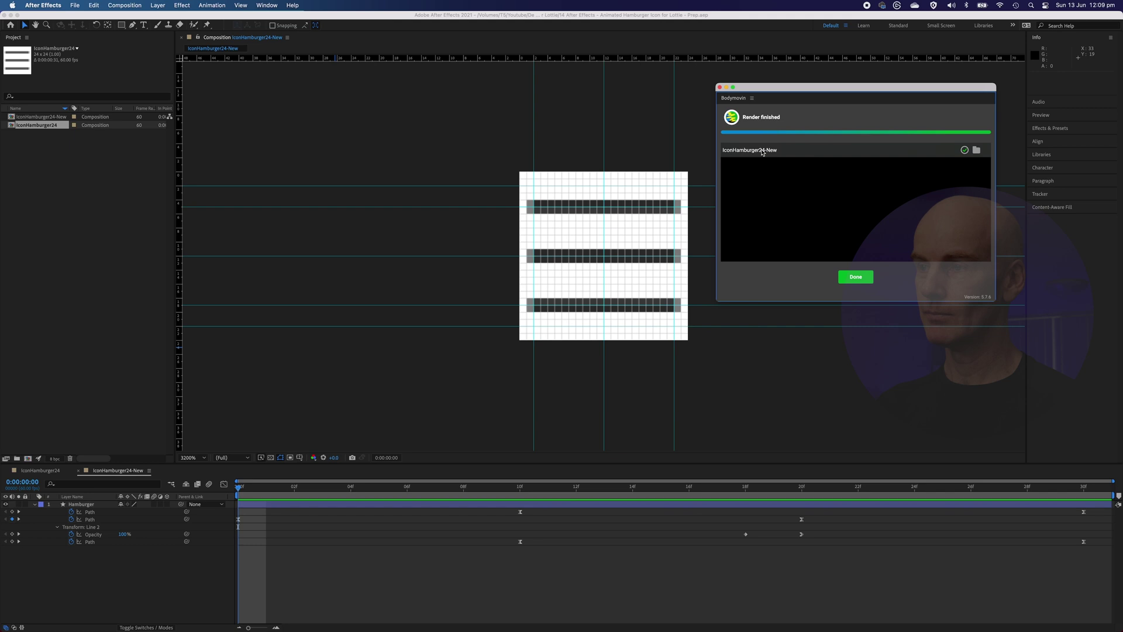
pyautogui.click(855, 275)
pyautogui.click(735, 119)
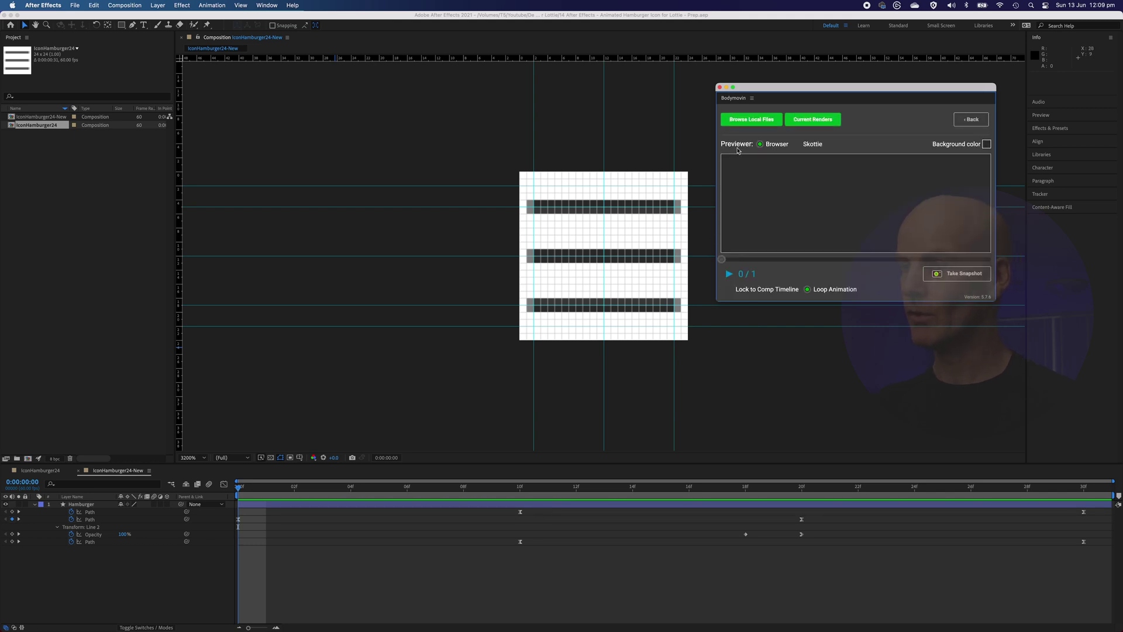
pyautogui.click(815, 121)
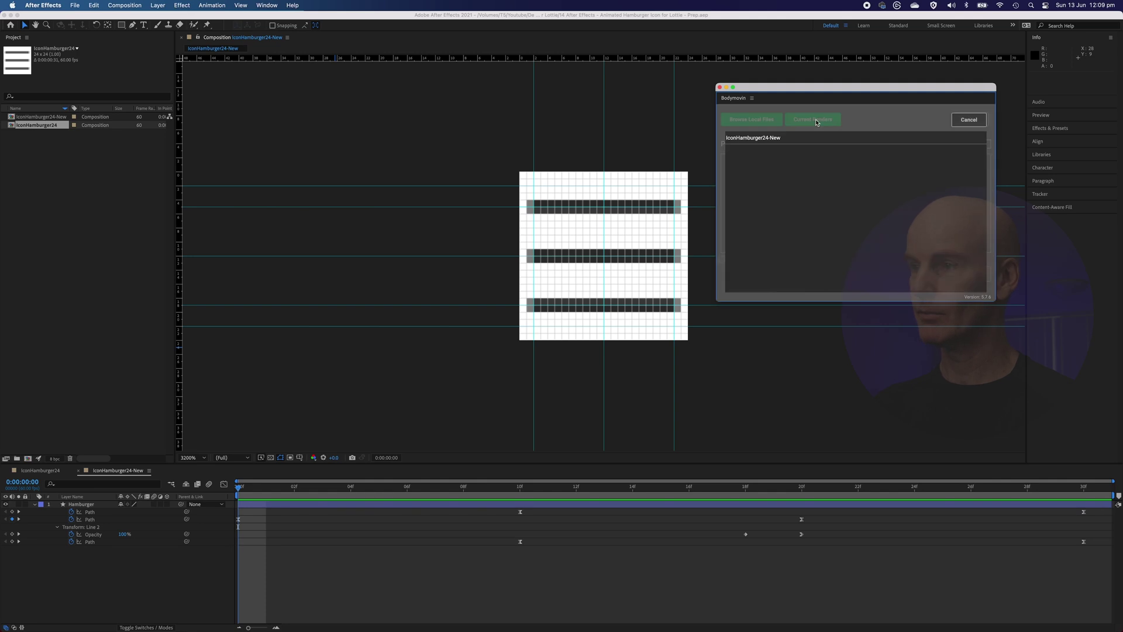
pyautogui.click(749, 139)
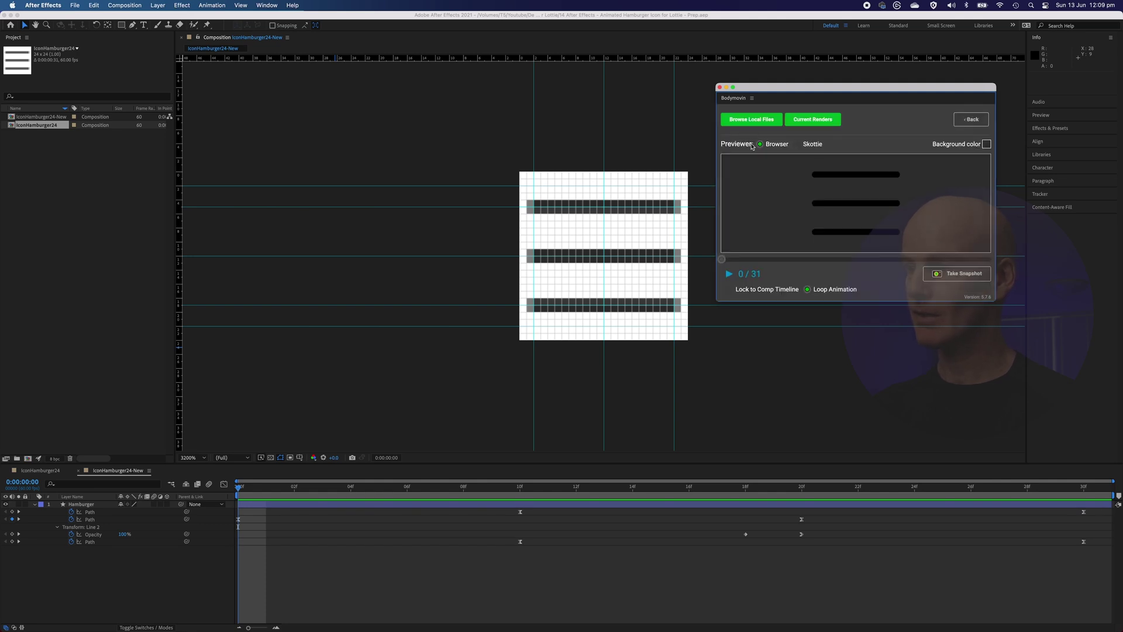
pyautogui.moveTo(721, 259); pyautogui.dragTo(982, 259)
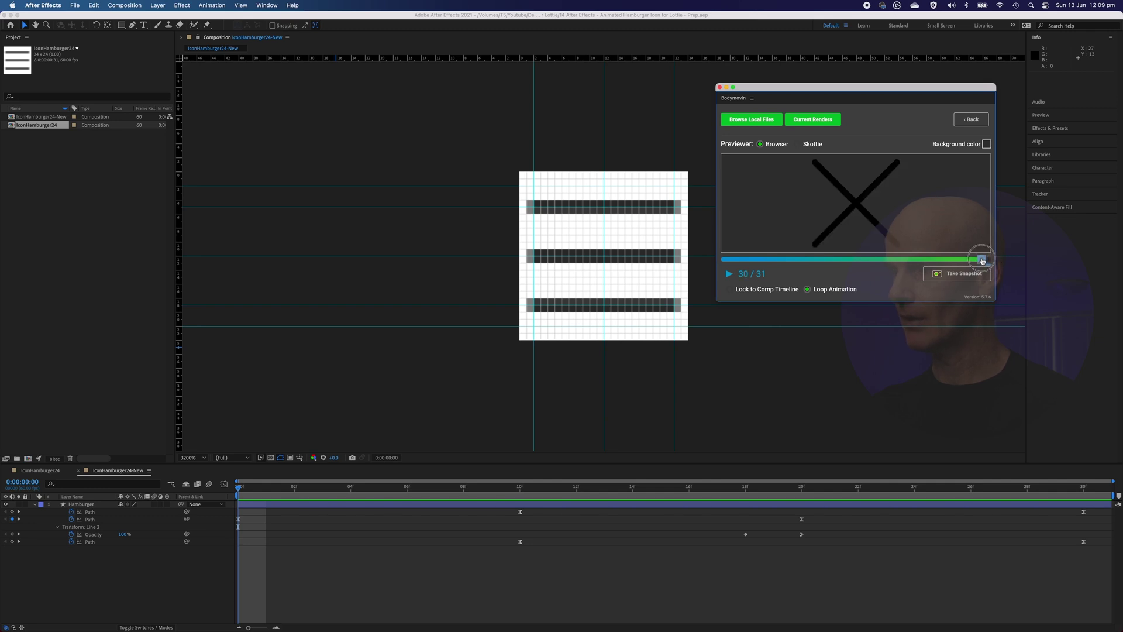
# Close Bodymovin and end the work area at frame 30.
pyautogui.click(721, 89)
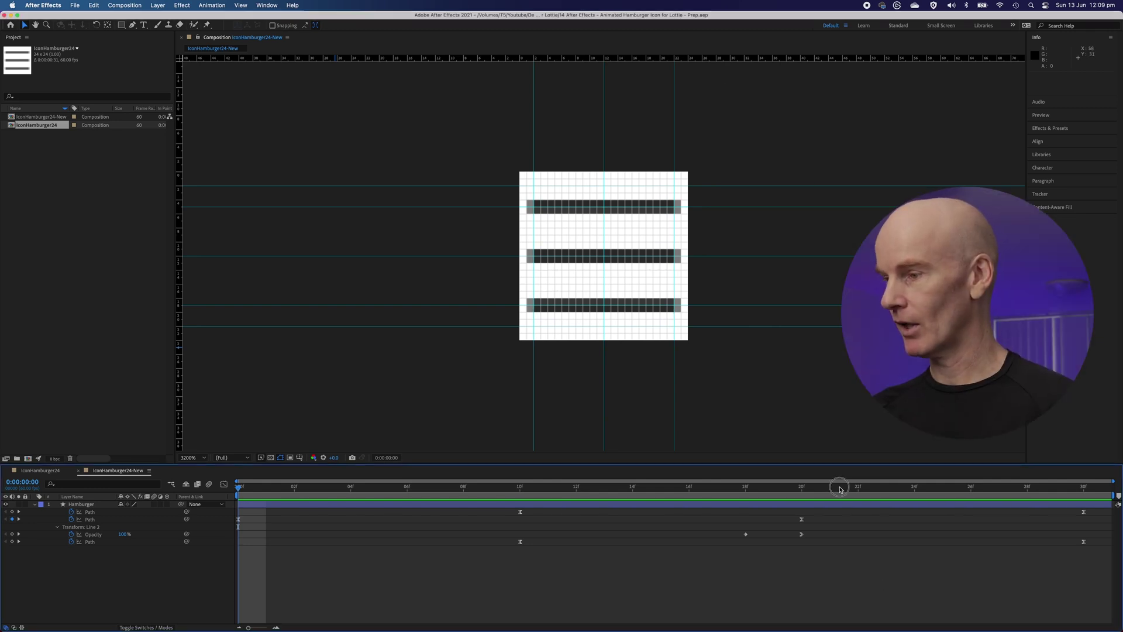
pyautogui.click(1055, 486)
pyautogui.press('pagedown')
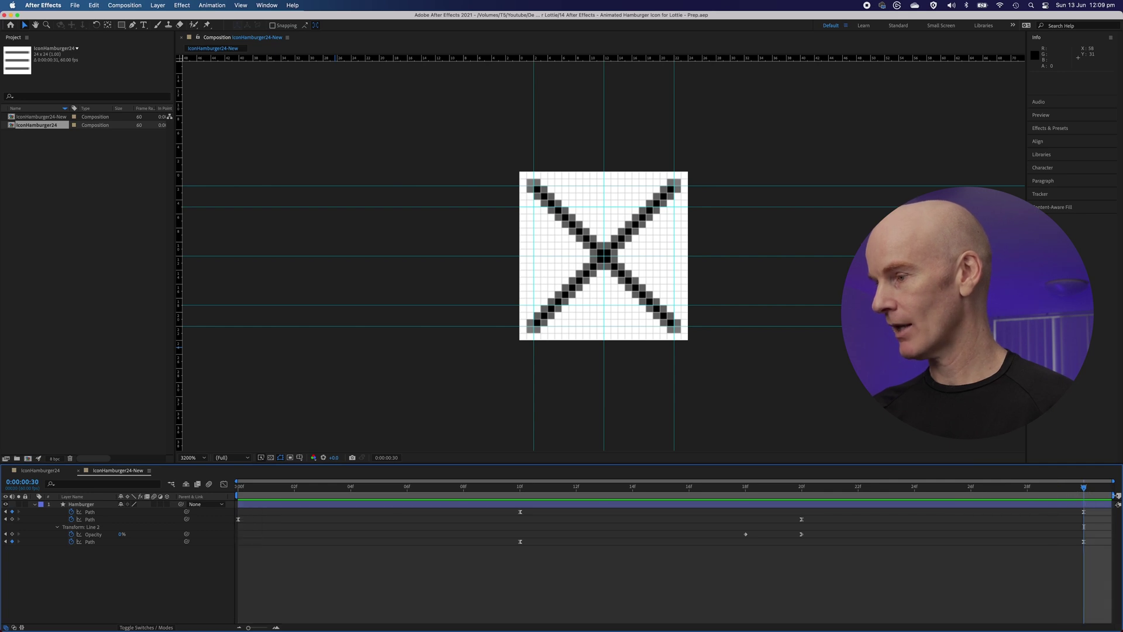
pyautogui.moveTo(1107, 496); pyautogui.dragTo(1091, 496)
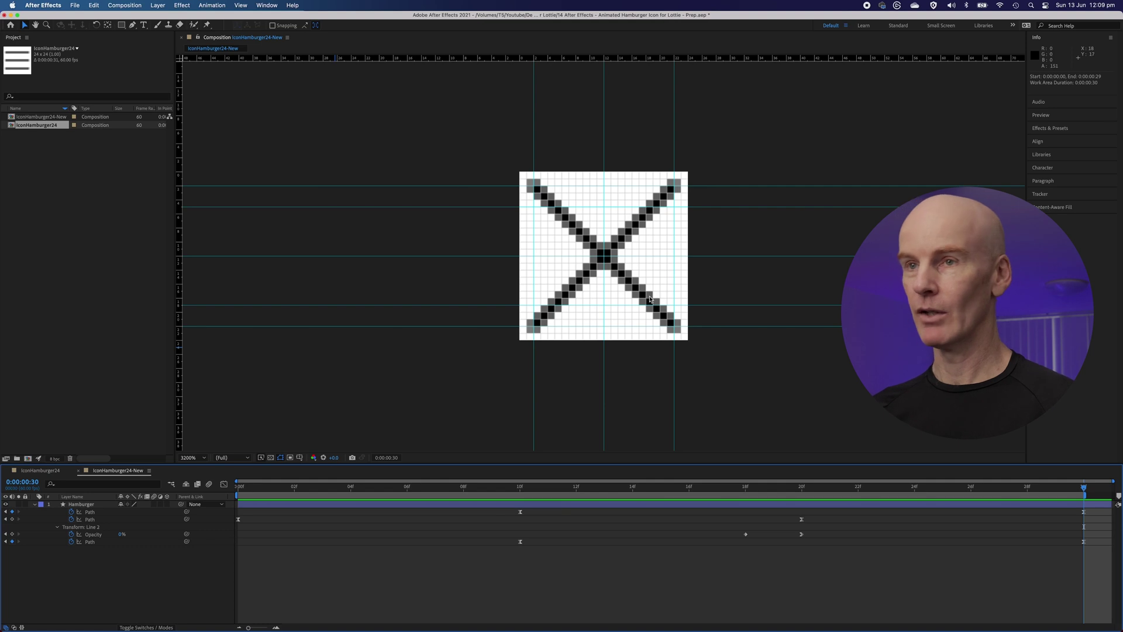
# Reopen Bodymovin and re-render the trimmed composition to JSON.
pyautogui.click(267, 5)
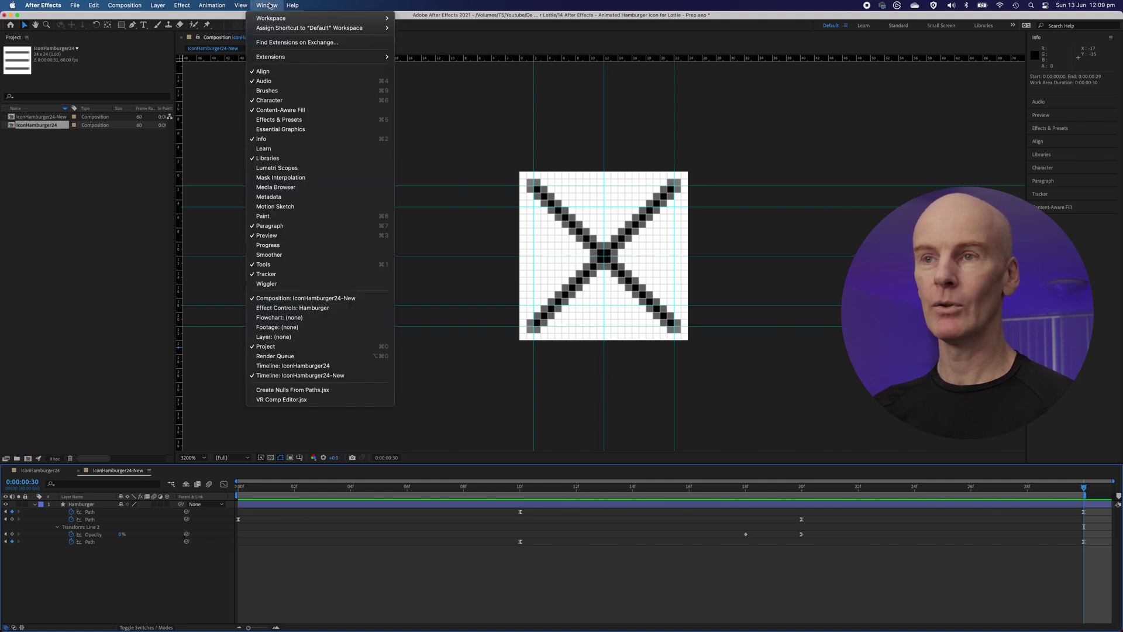
pyautogui.click(431, 77)
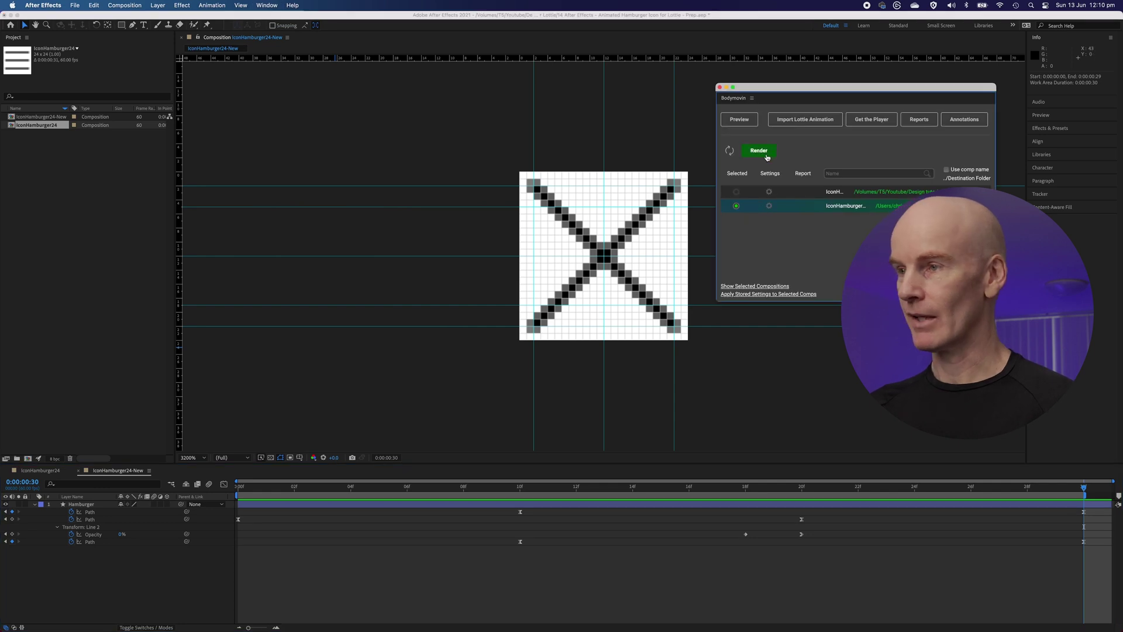
pyautogui.click(759, 151)
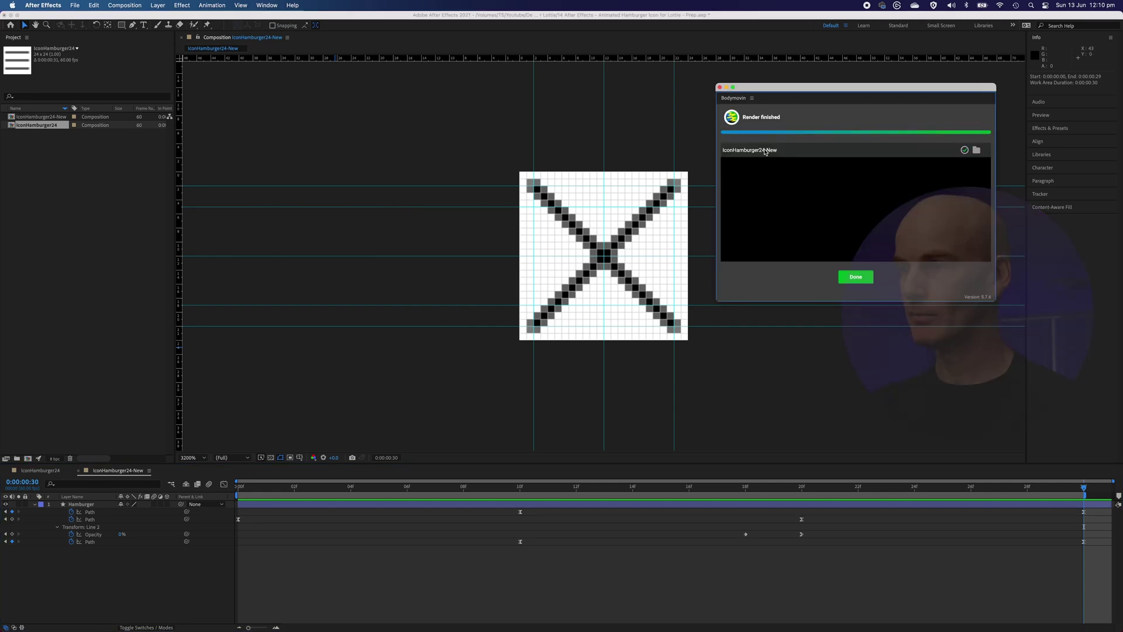
pyautogui.click(855, 277)
# Preview the new render to confirm it ends on the X, then close Bodymovin.
pyautogui.click(782, 120)
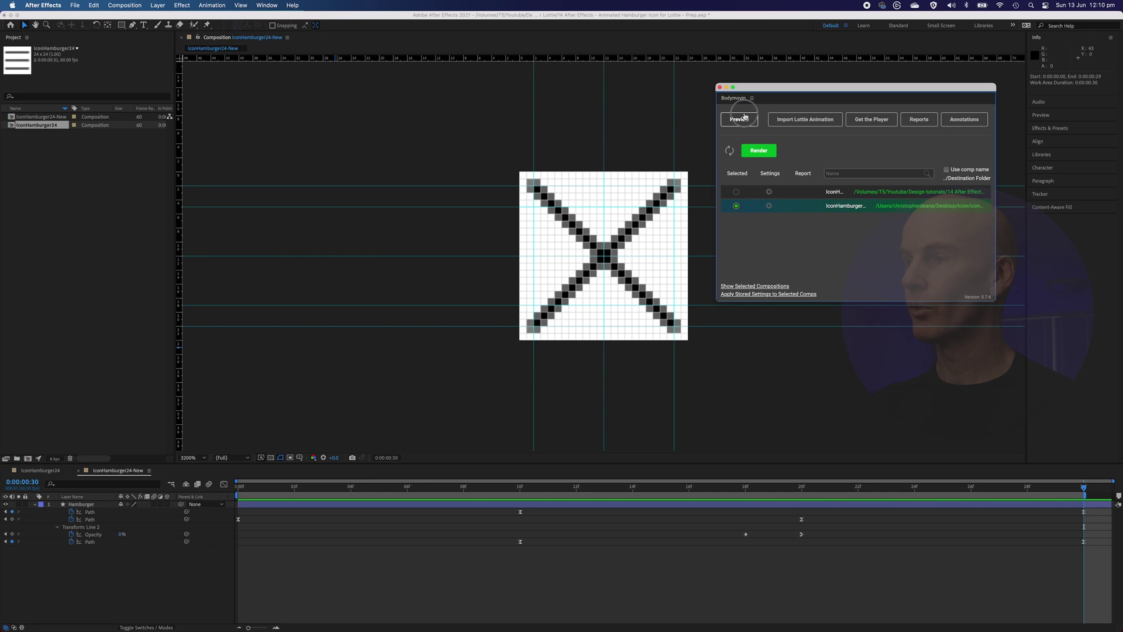
pyautogui.click(816, 120)
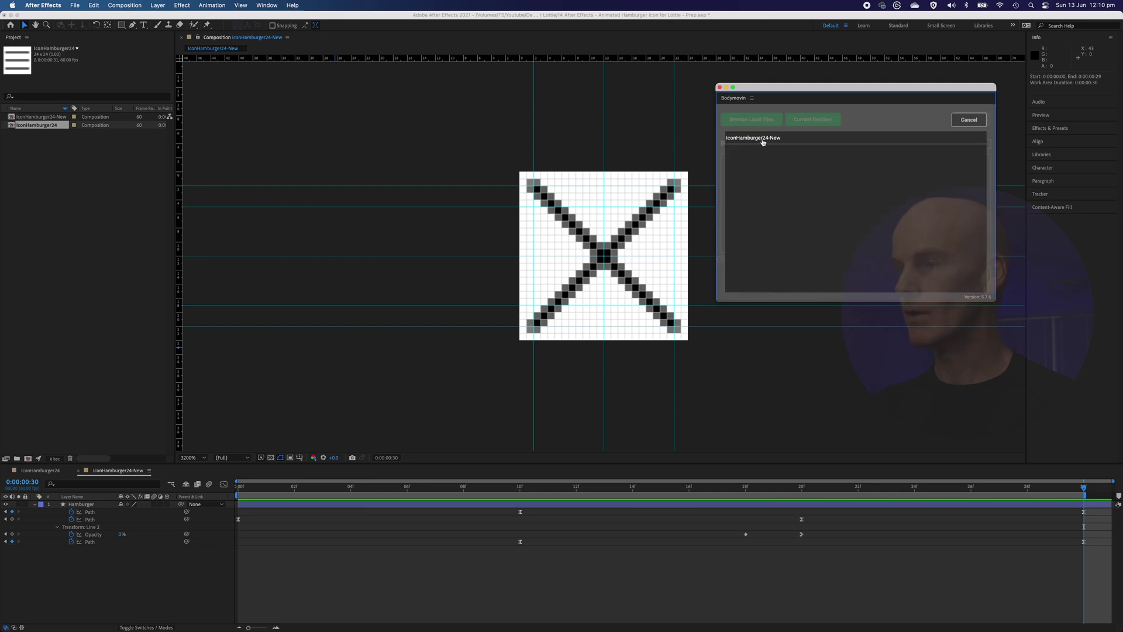
pyautogui.click(763, 142)
pyautogui.moveTo(722, 261)
pyautogui.mouseDown()
pyautogui.moveTo(987, 265)
pyautogui.moveTo(722, 259)
pyautogui.mouseUp()
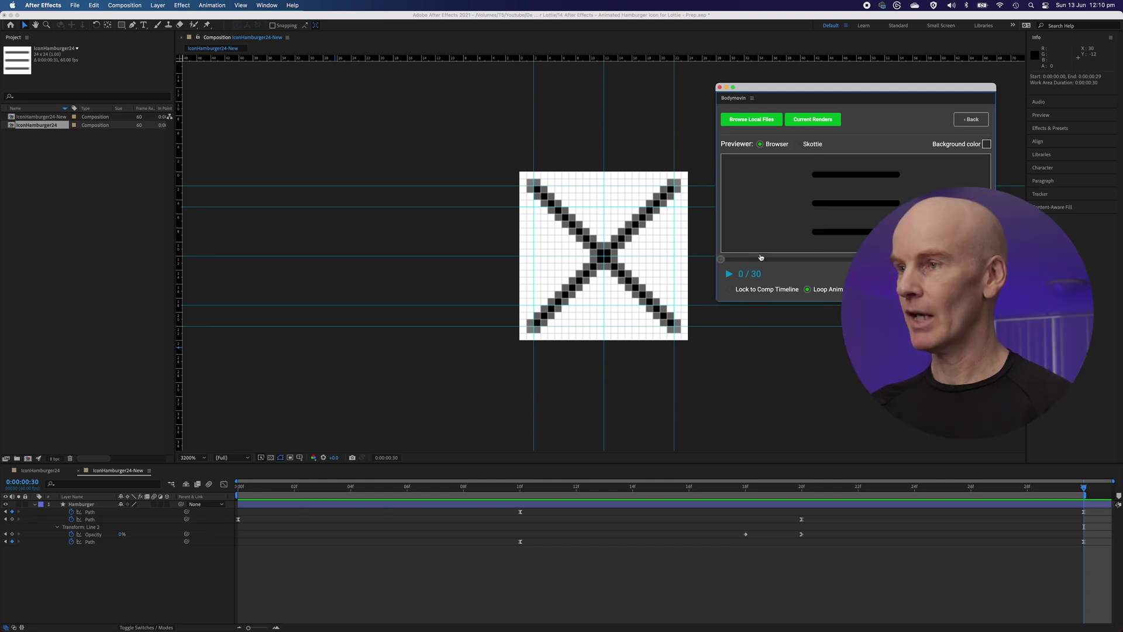
pyautogui.click(720, 87)
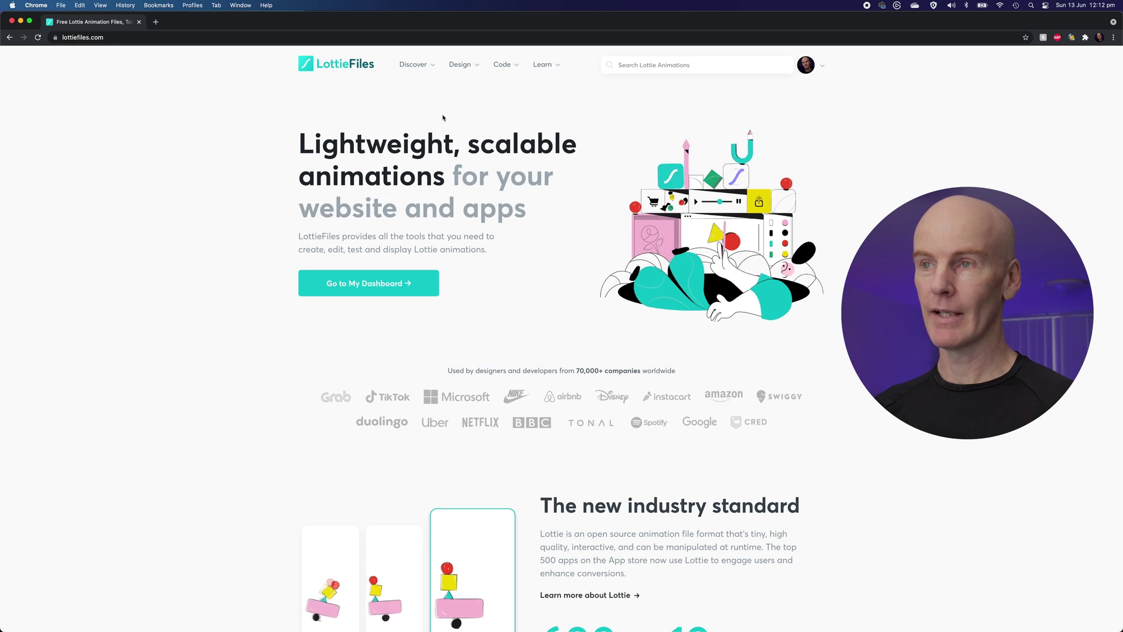
# Go to LottieFiles Preview and upload iconHamburger24.json from Finder onto the drop zone.
pyautogui.moveTo(462, 68)
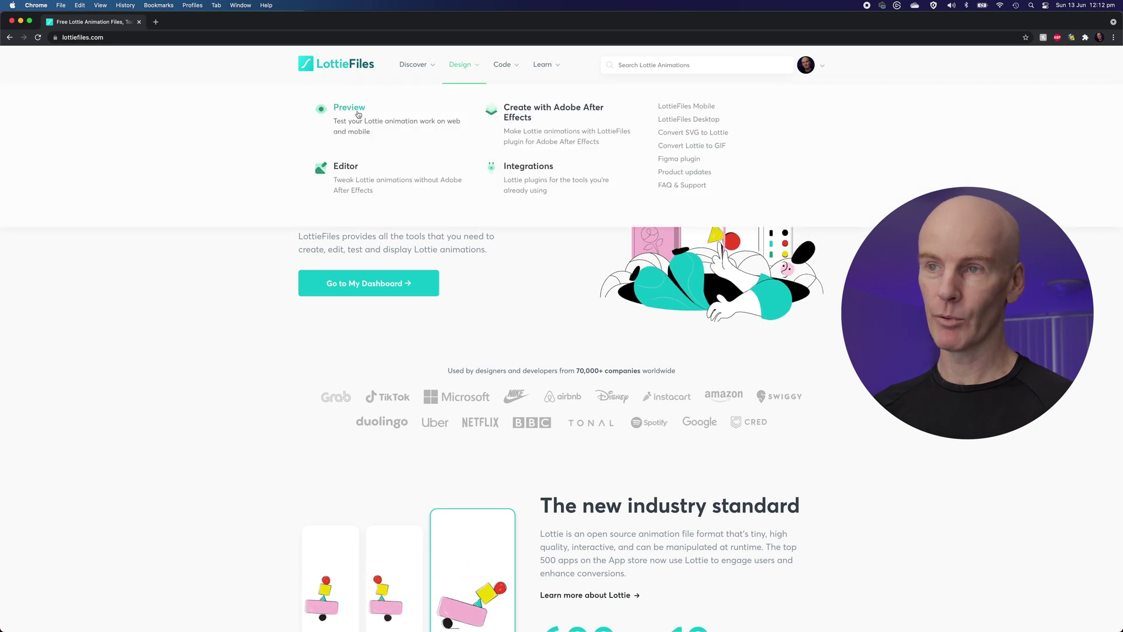
pyautogui.click(359, 112)
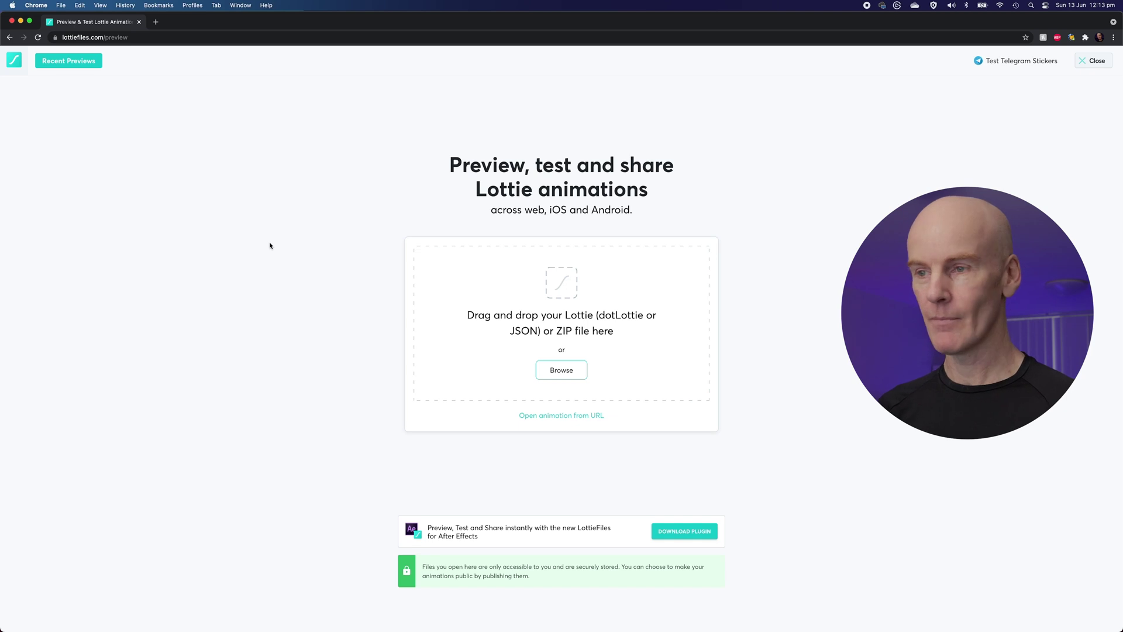
pyautogui.press('super+Tab')
pyautogui.moveTo(882, 125); pyautogui.dragTo(565, 297)
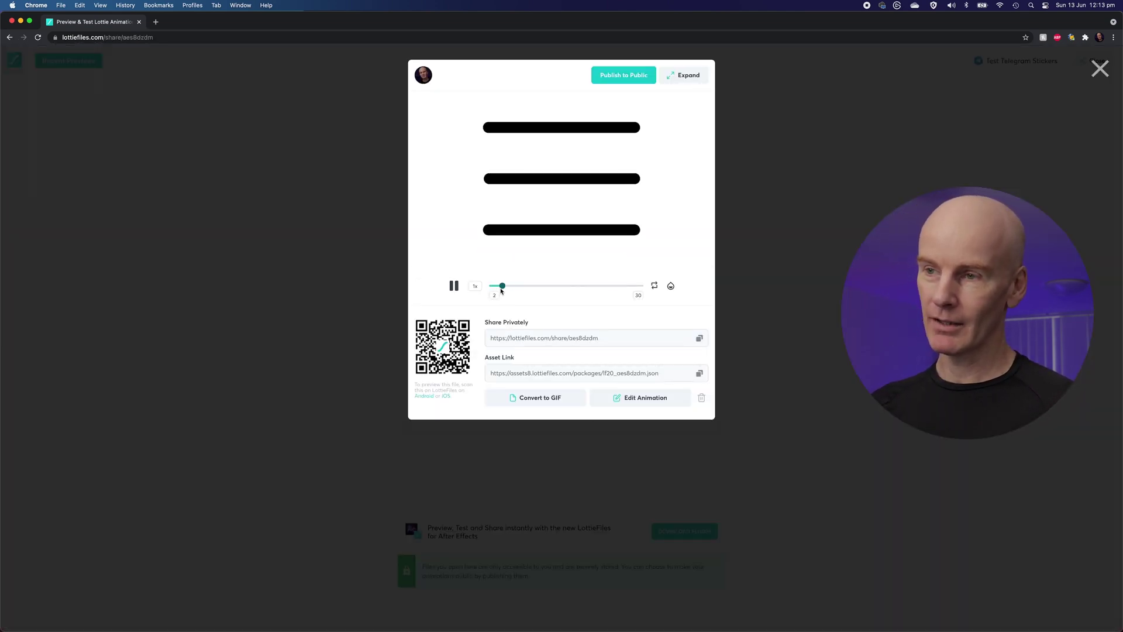
# Pause the preview on the X and scrub back toward the three hamburger bars.
pyautogui.click(456, 286)
pyautogui.moveTo(578, 285); pyautogui.dragTo(481, 286)
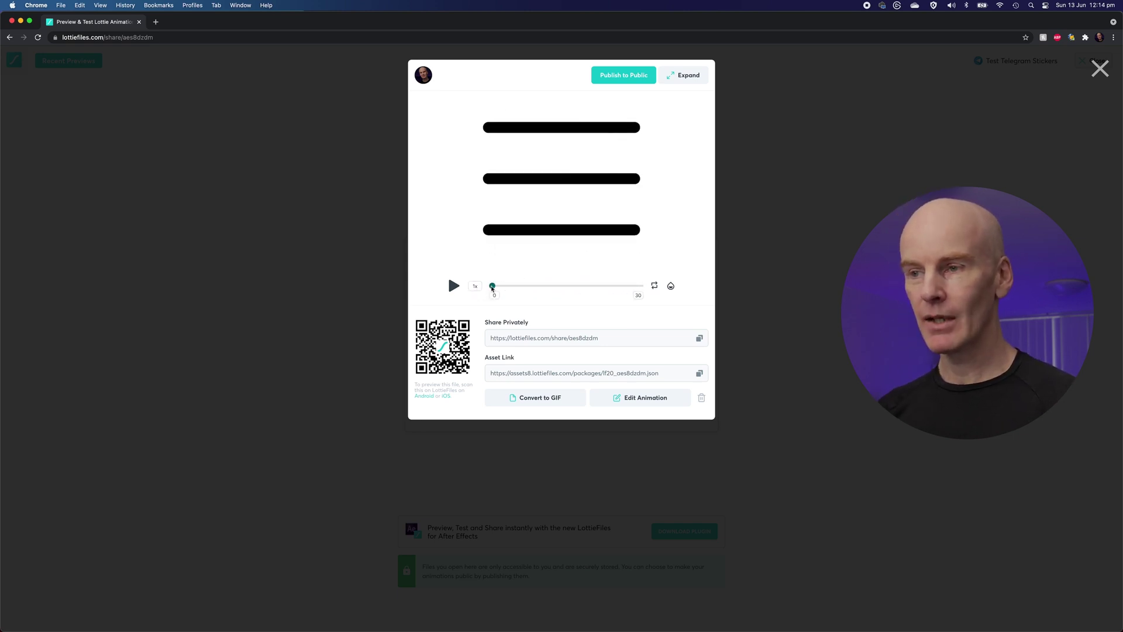